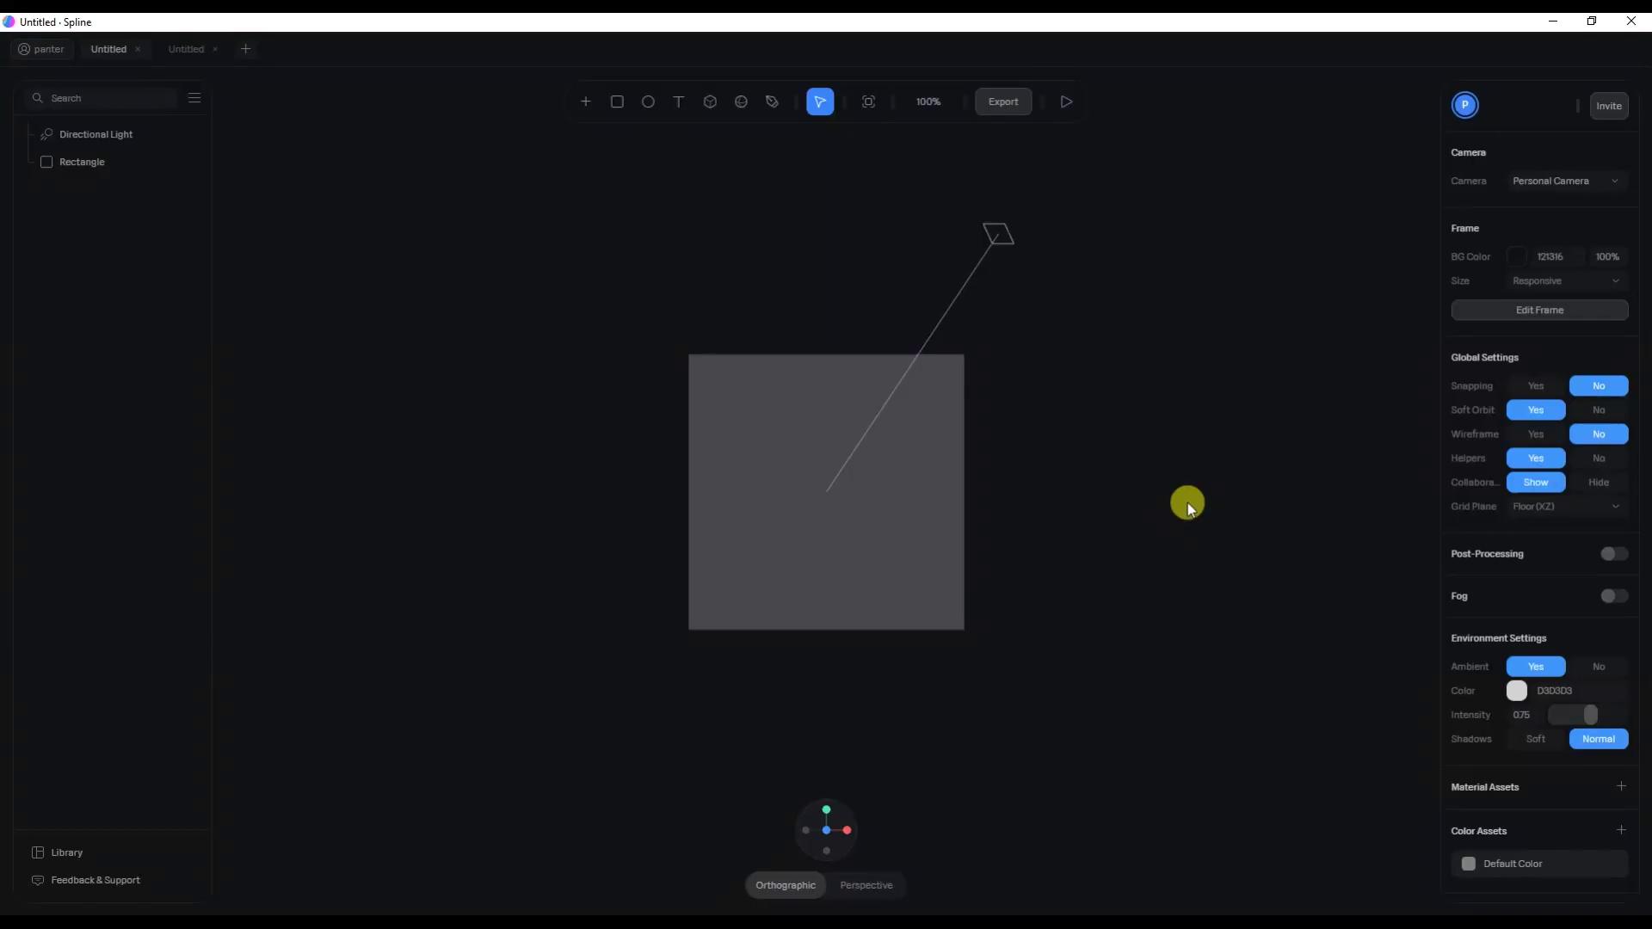
Delete the default Directional Light and the grey Rectangle from the scene.
{"action": "left_click", "coordinate": [1007, 236]}
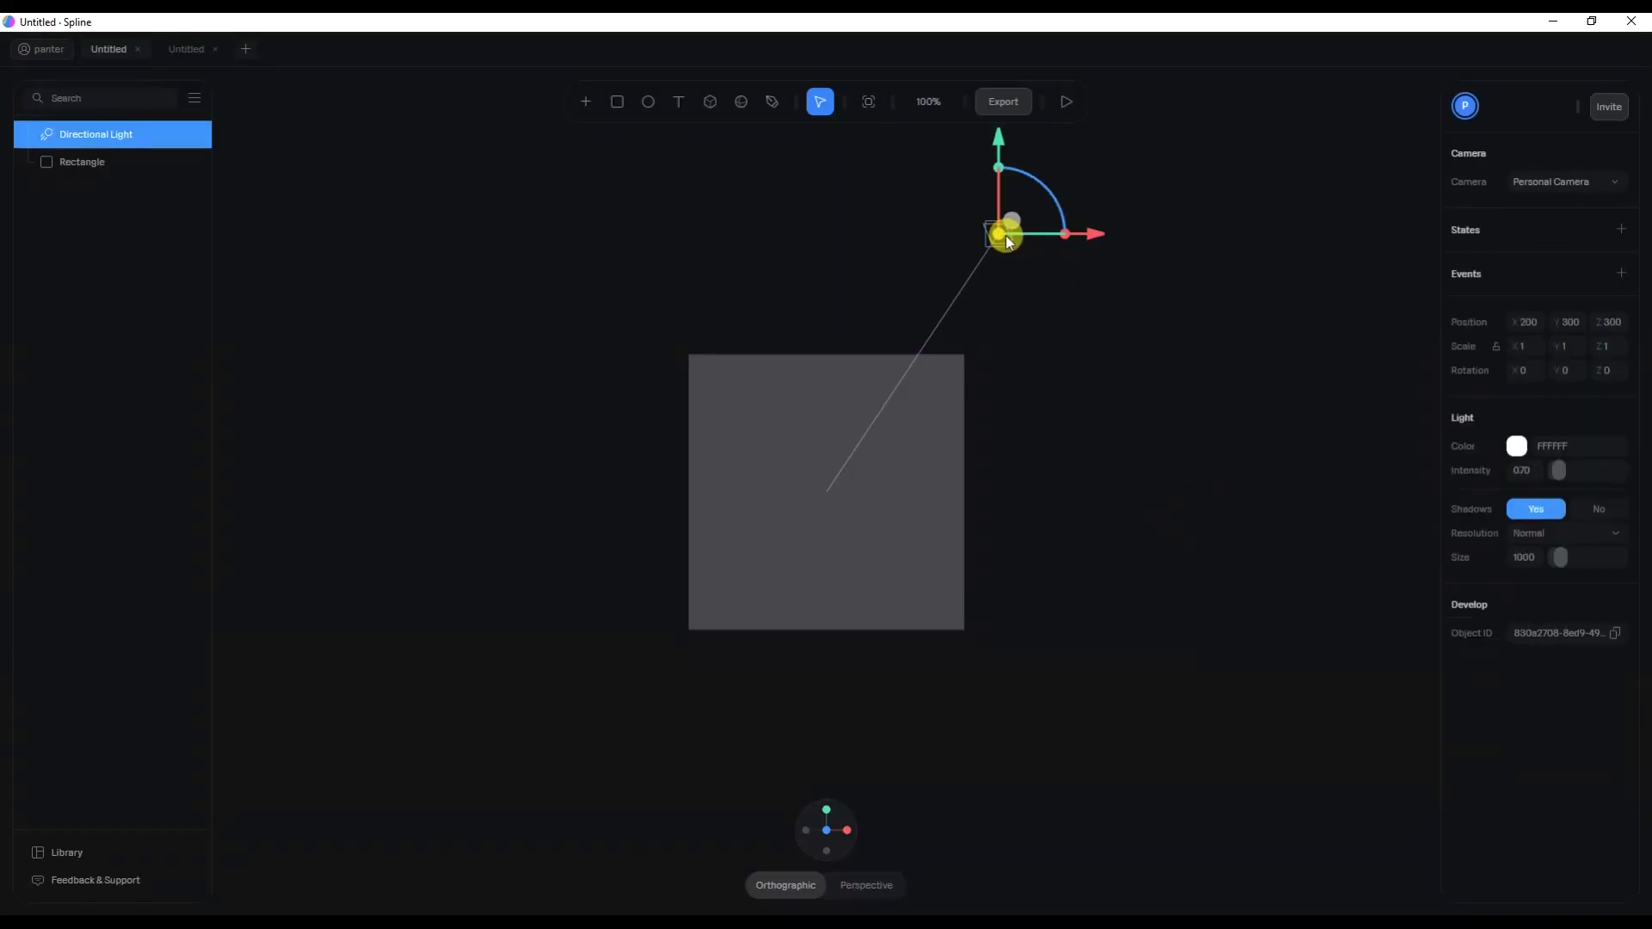
{"action": "key", "text": "Delete"}
{"action": "left_click", "coordinate": [819, 427]}
{"action": "key", "text": "Delete"}
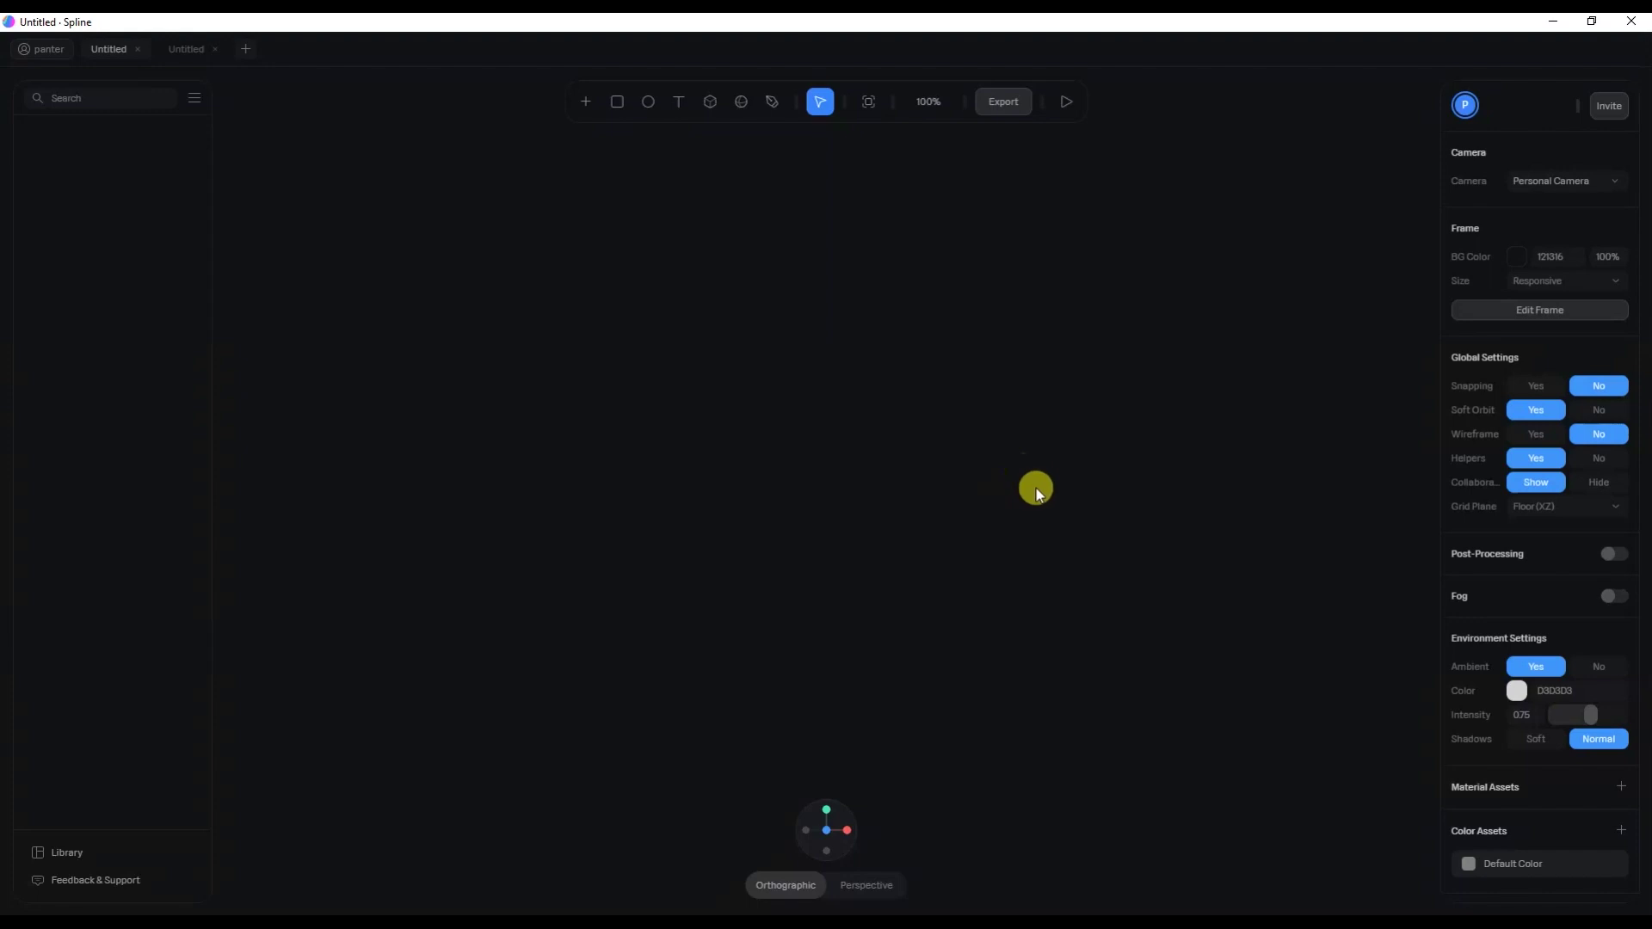
Create a text object reading 'SPLINE' and move it into position.
{"action": "left_click", "coordinate": [679, 102]}
{"action": "left_click", "coordinate": [855, 508]}
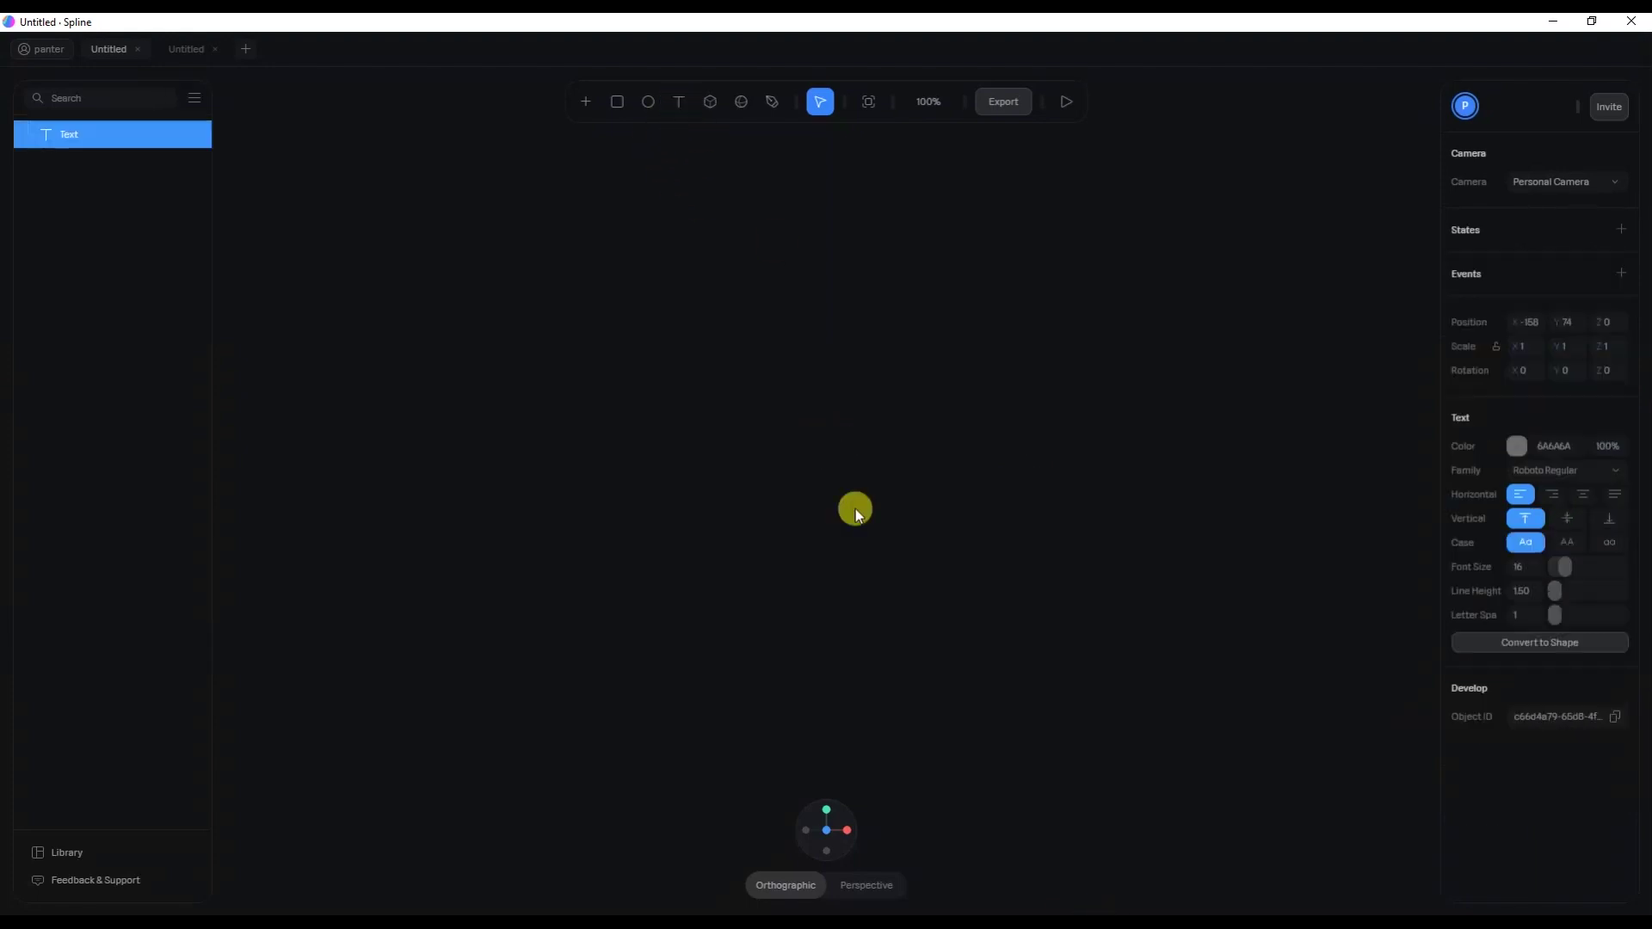
{"action": "type", "text": "SPLINE"}
{"action": "left_click_drag", "start_coordinate": [658, 397], "coordinate": [734, 409]}
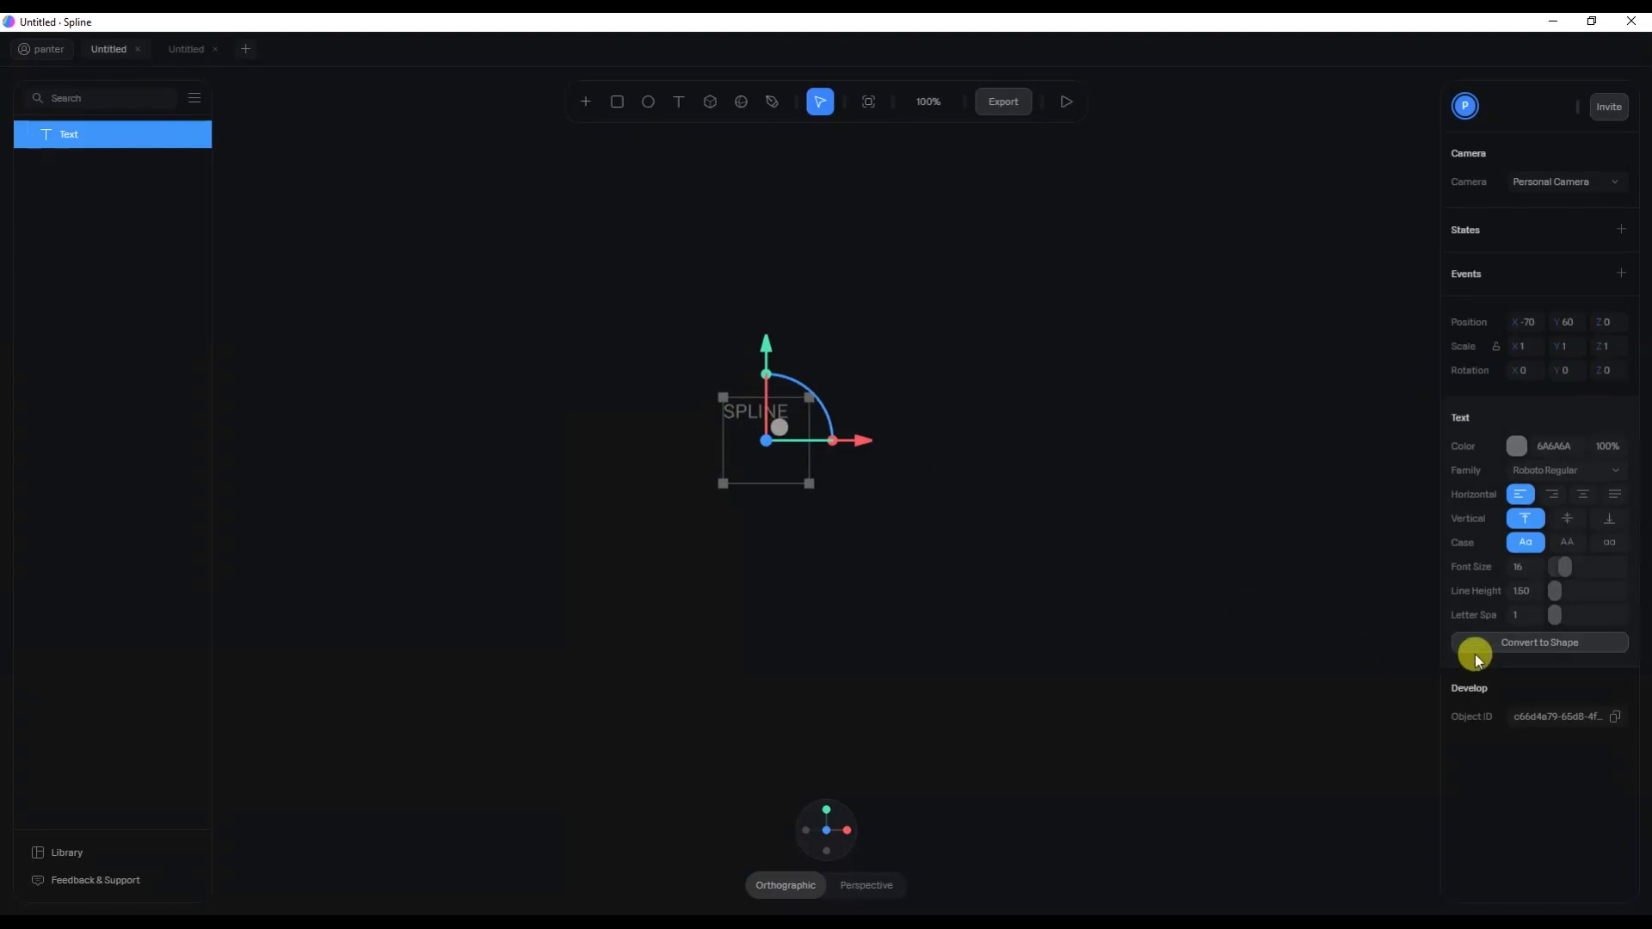
Convert the SPLINE text to a shape and ungroup it into individual letters.
{"action": "left_click", "coordinate": [1532, 643]}
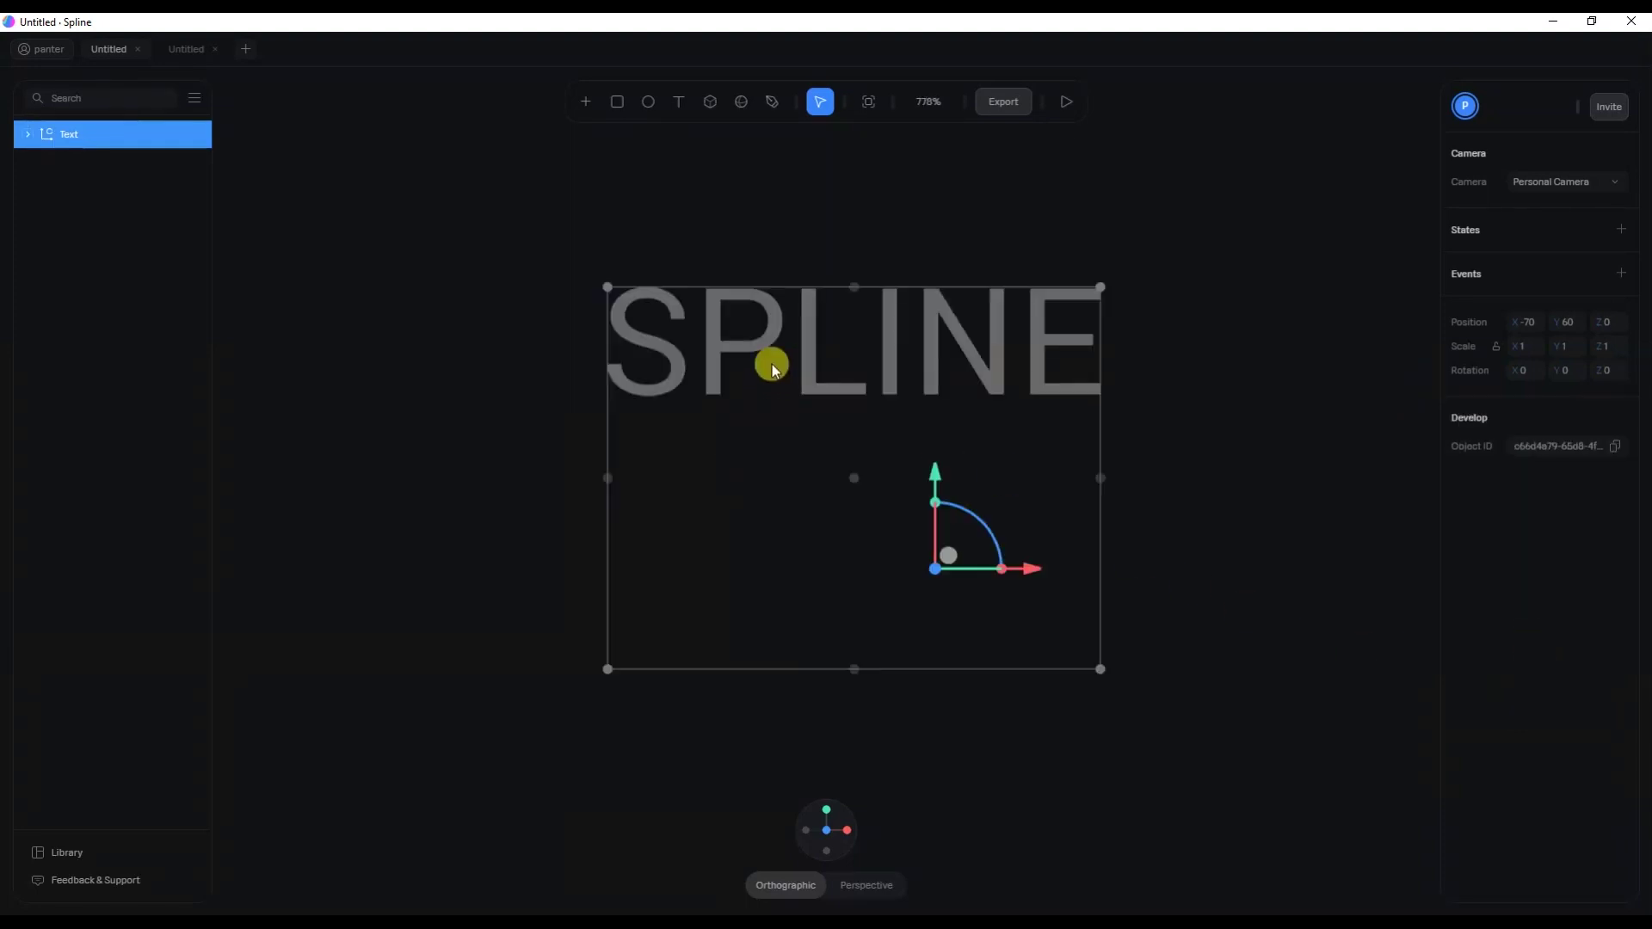
{"action": "right_click", "coordinate": [766, 362]}
{"action": "left_click", "coordinate": [828, 489]}
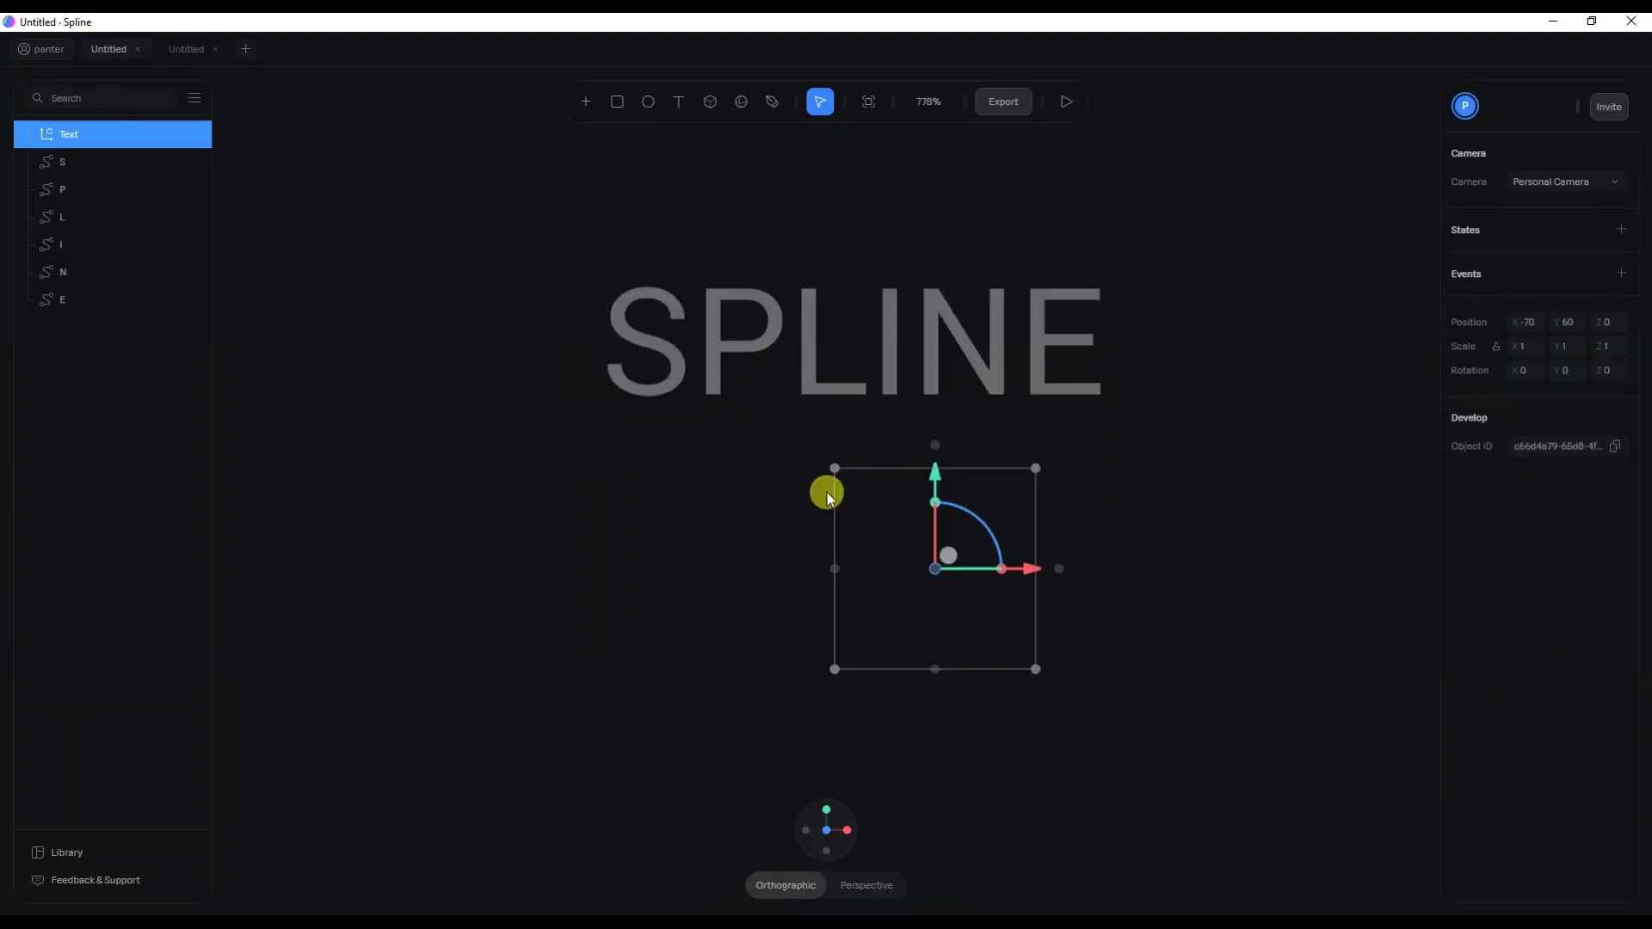
{"action": "left_click", "coordinate": [936, 580]}
{"action": "left_click", "coordinate": [816, 385]}
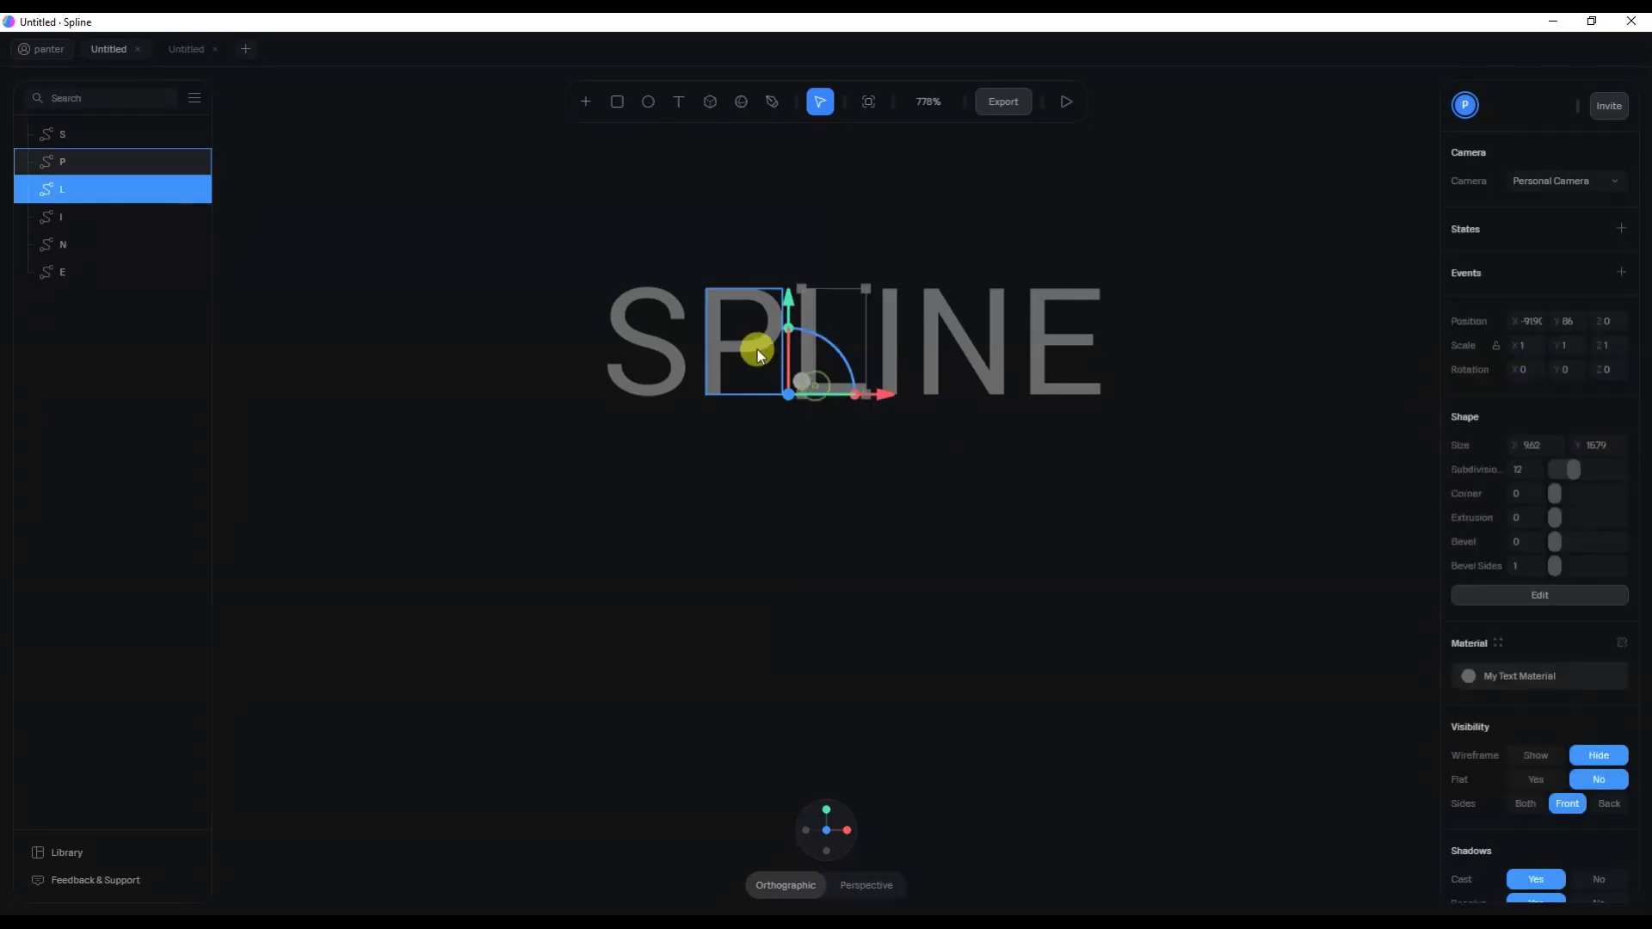
Orbit to a 3D view and extrude the S and P letters to depth 70.
{"action": "left_click", "coordinate": [647, 344]}
{"action": "right_click_drag", "start_coordinate": [864, 483], "coordinate": [940, 550]}
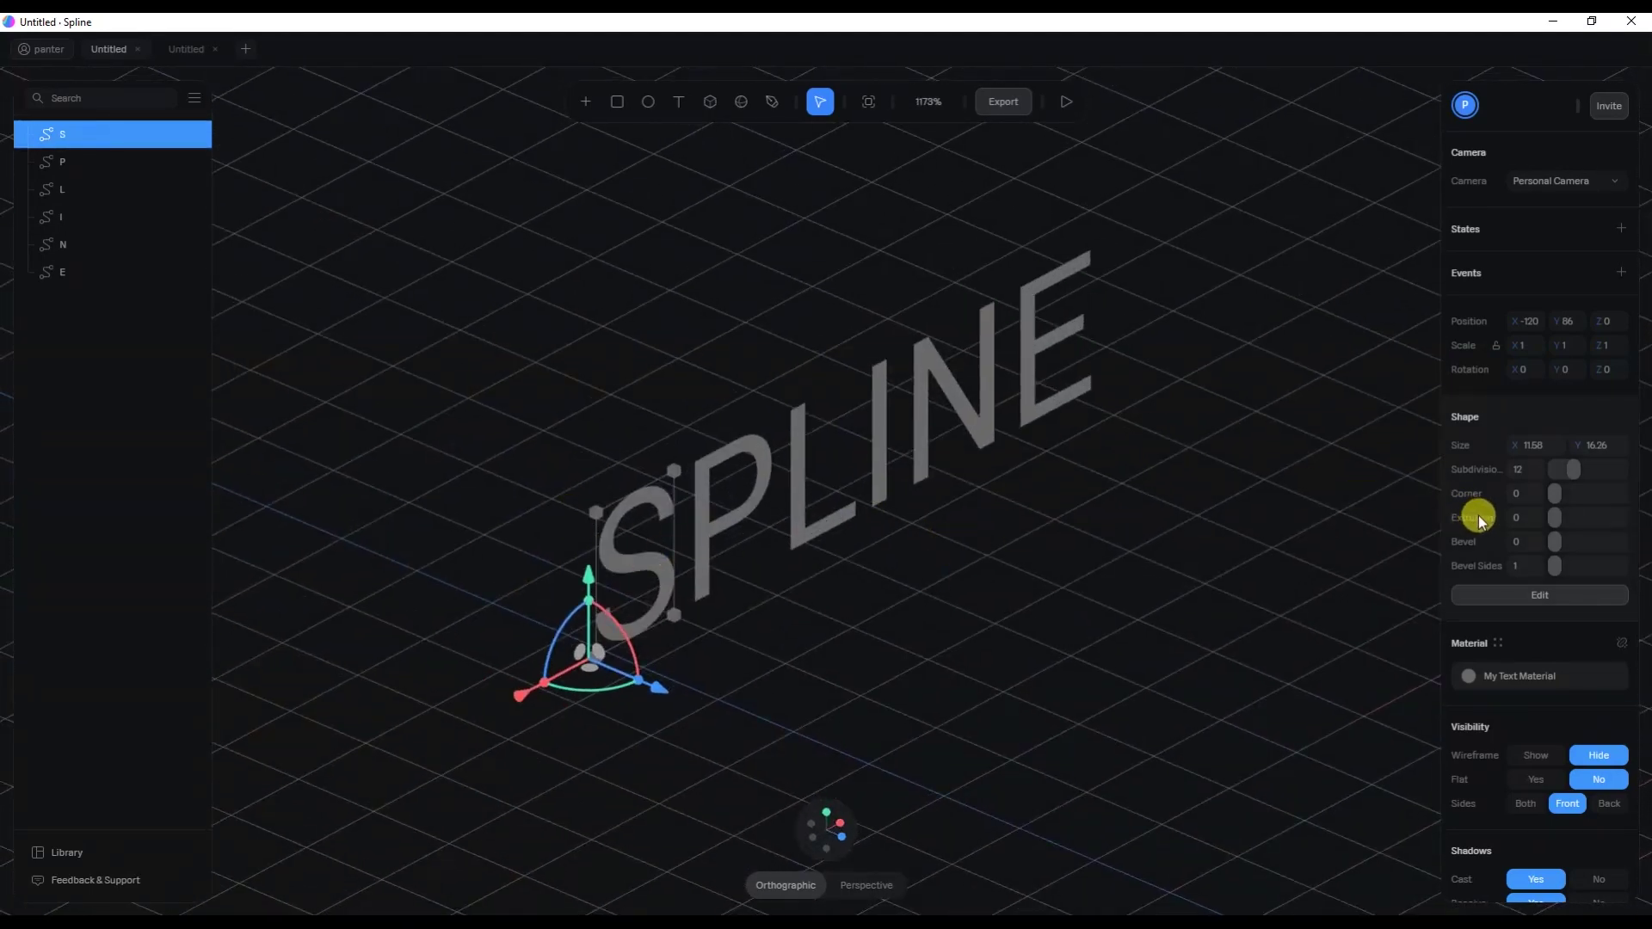
{"action": "scroll", "coordinate": [1153, 529], "scroll_direction": "down", "scroll_amount": 3}
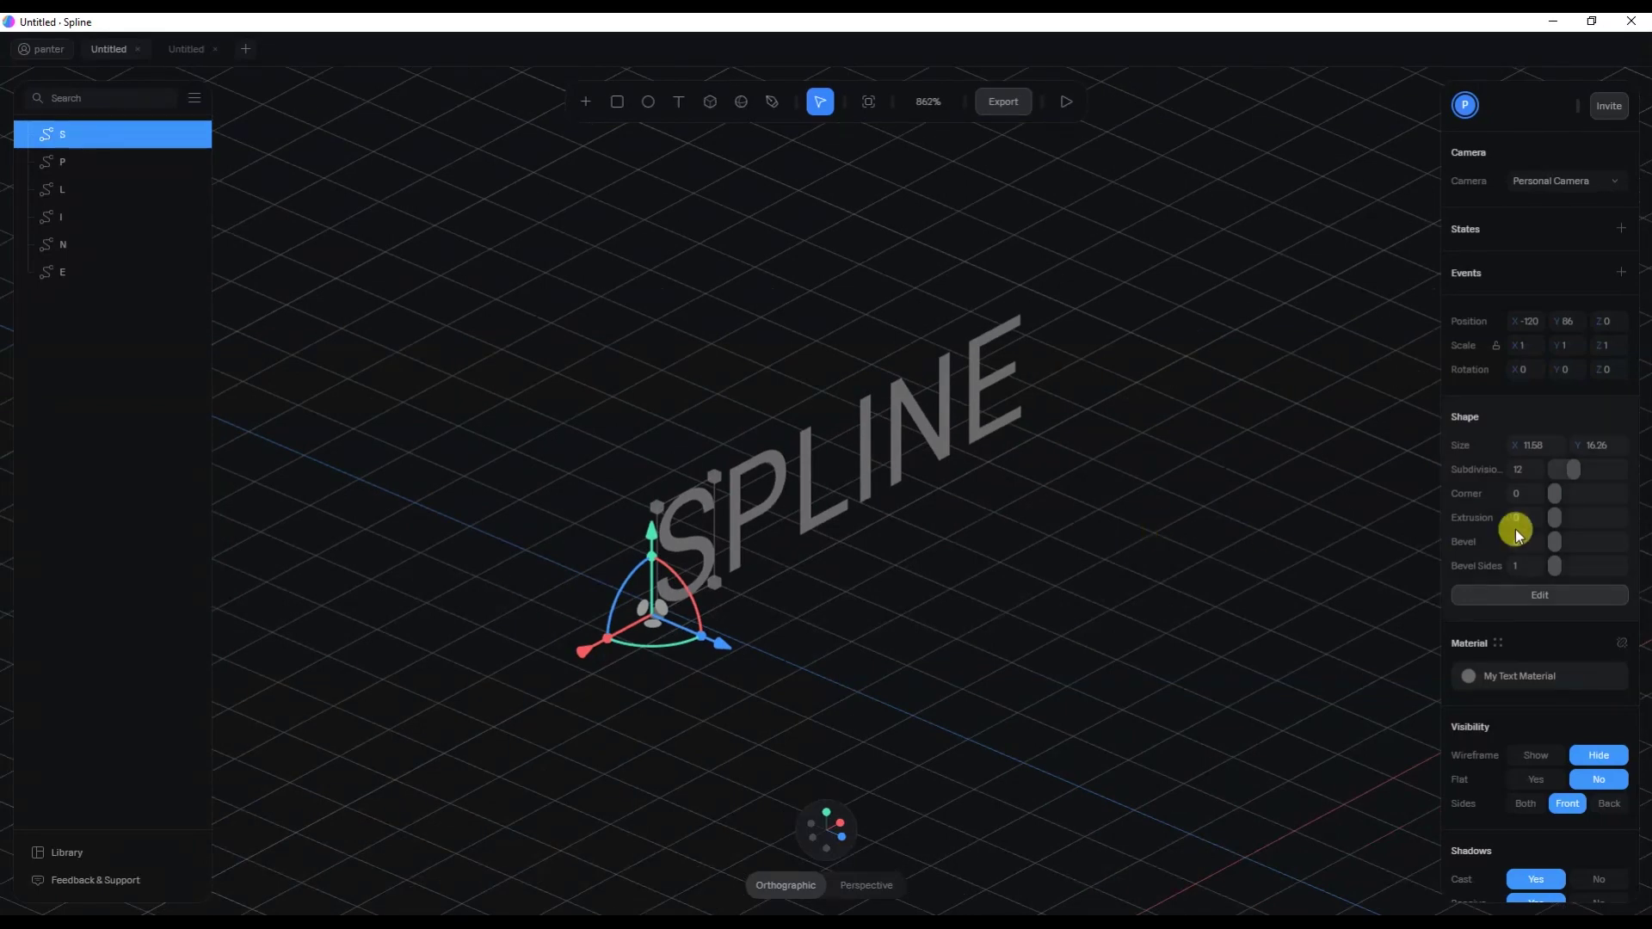
{"action": "left_click_drag", "start_coordinate": [1552, 523], "coordinate": [1590, 518]}
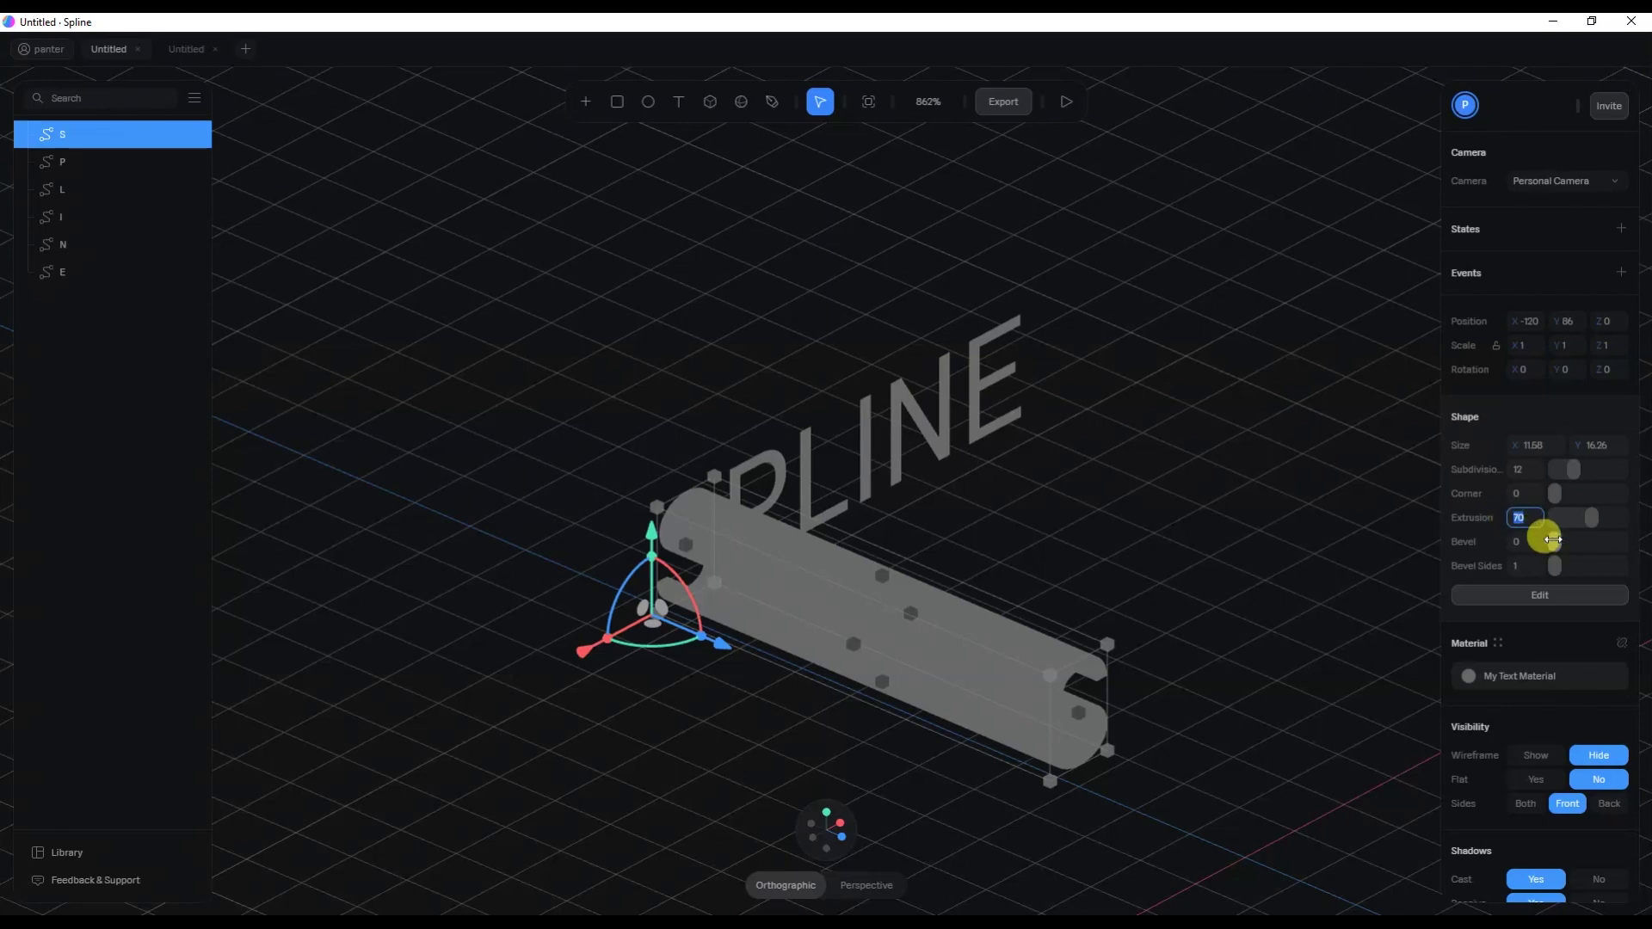
{"action": "left_click", "coordinate": [771, 476]}
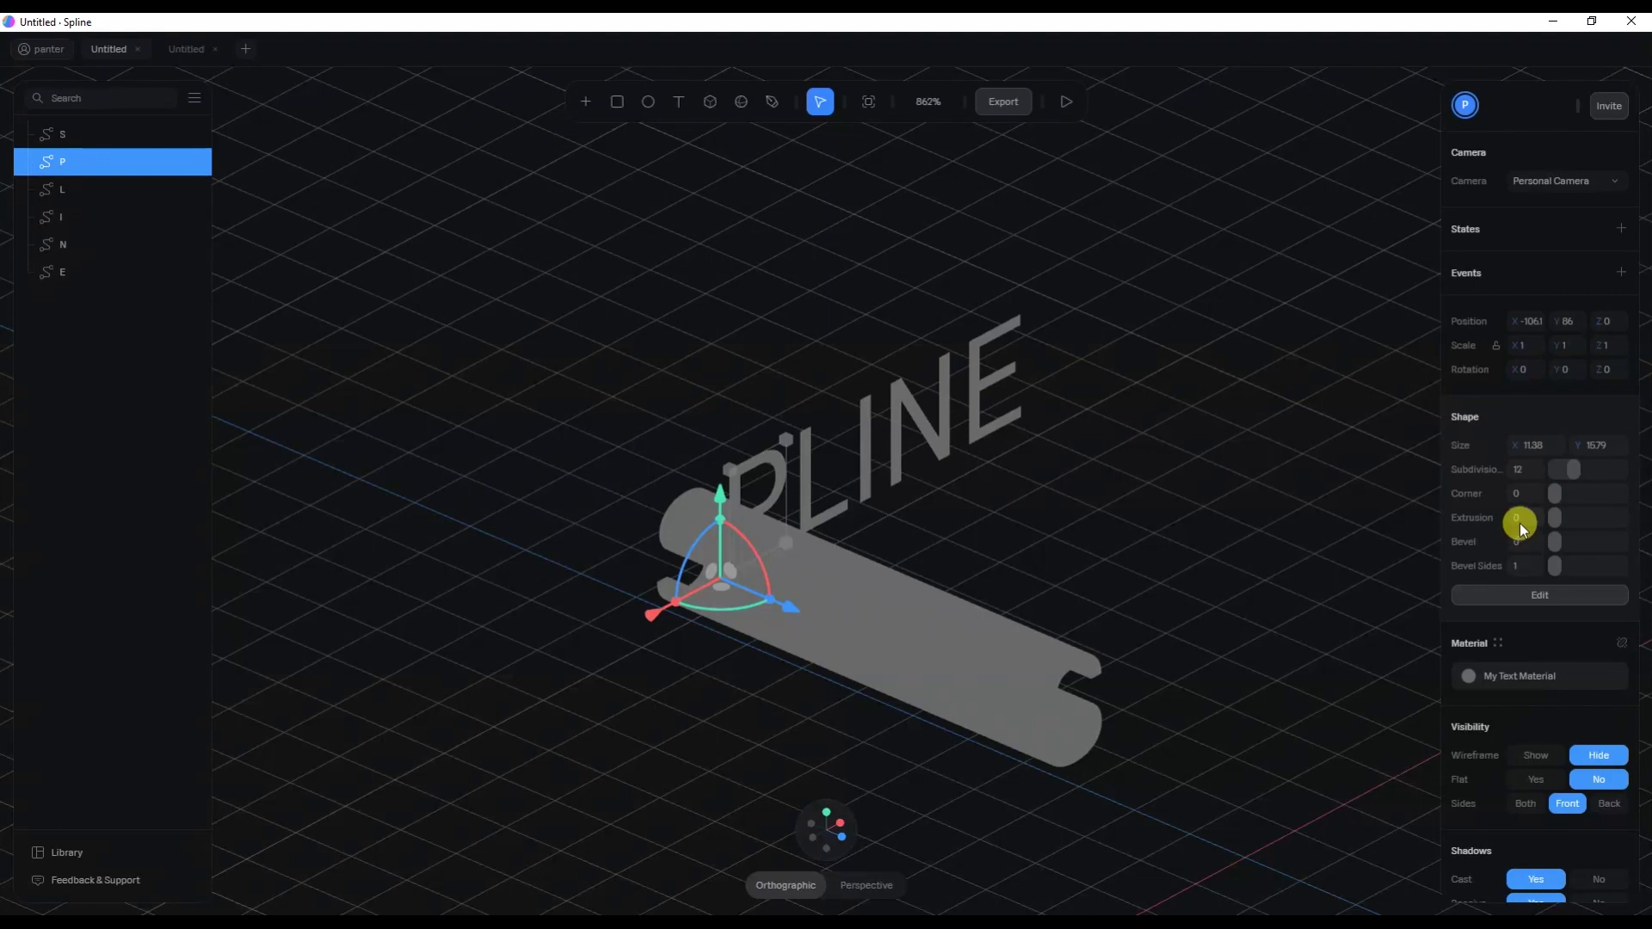
{"action": "key", "text": "Return"}
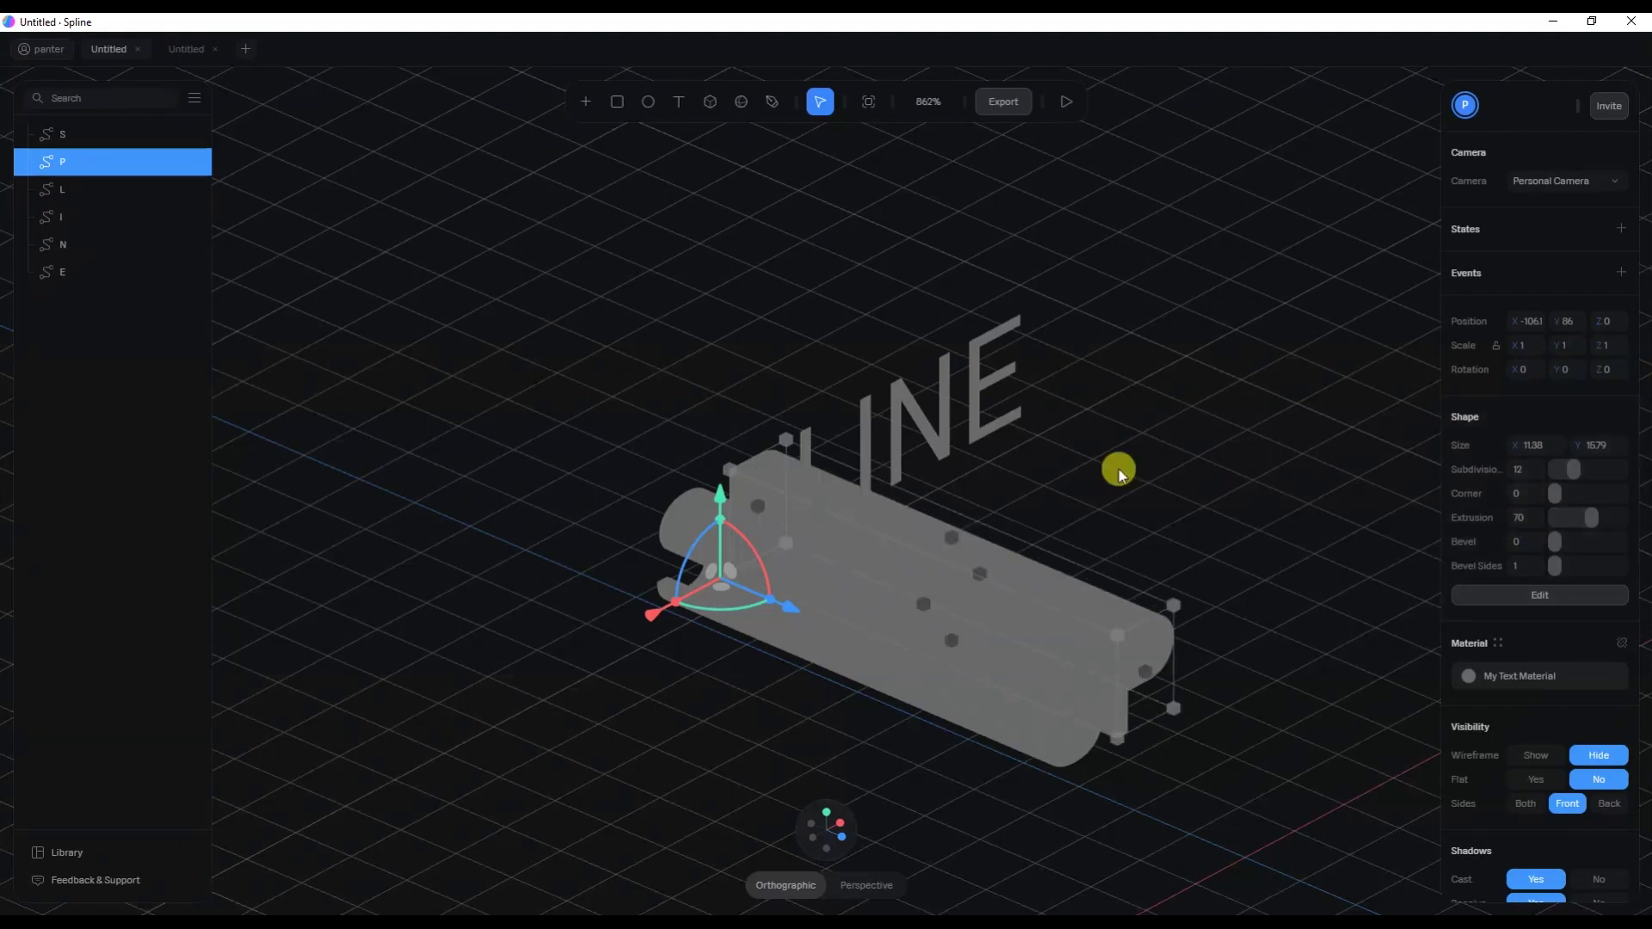
Extrude the L, I, N and E letters to depth 70 as well.
{"action": "left_click", "coordinate": [811, 432]}
{"action": "left_click_drag", "start_coordinate": [1553, 520], "coordinate": [1624, 517]}
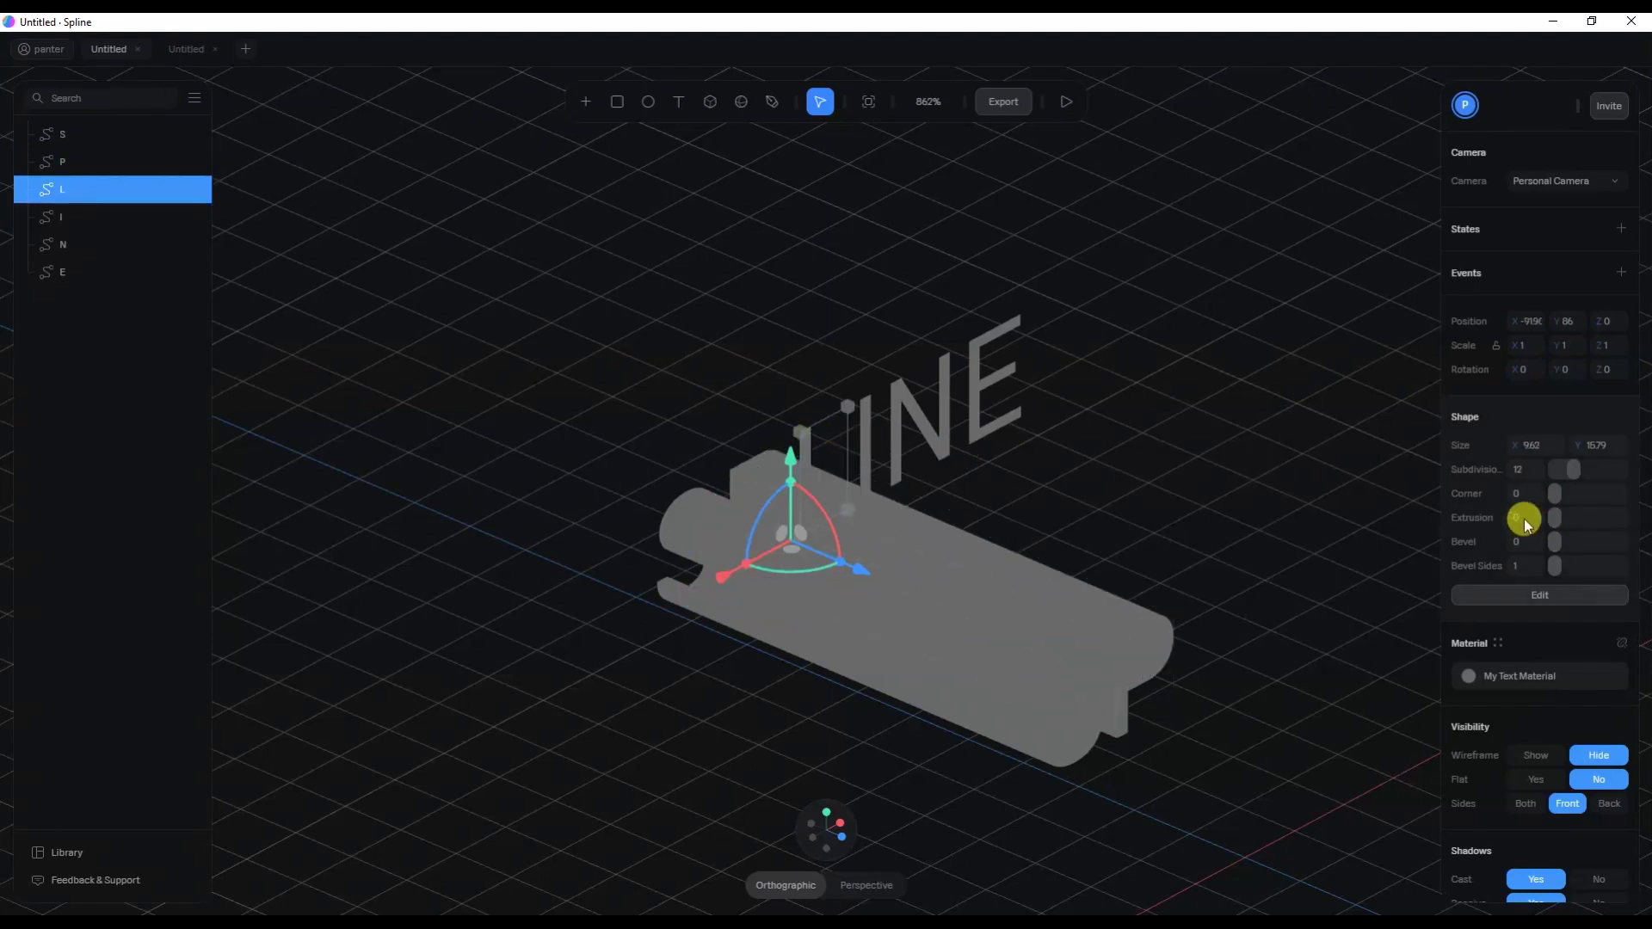
{"action": "left_click", "coordinate": [867, 426]}
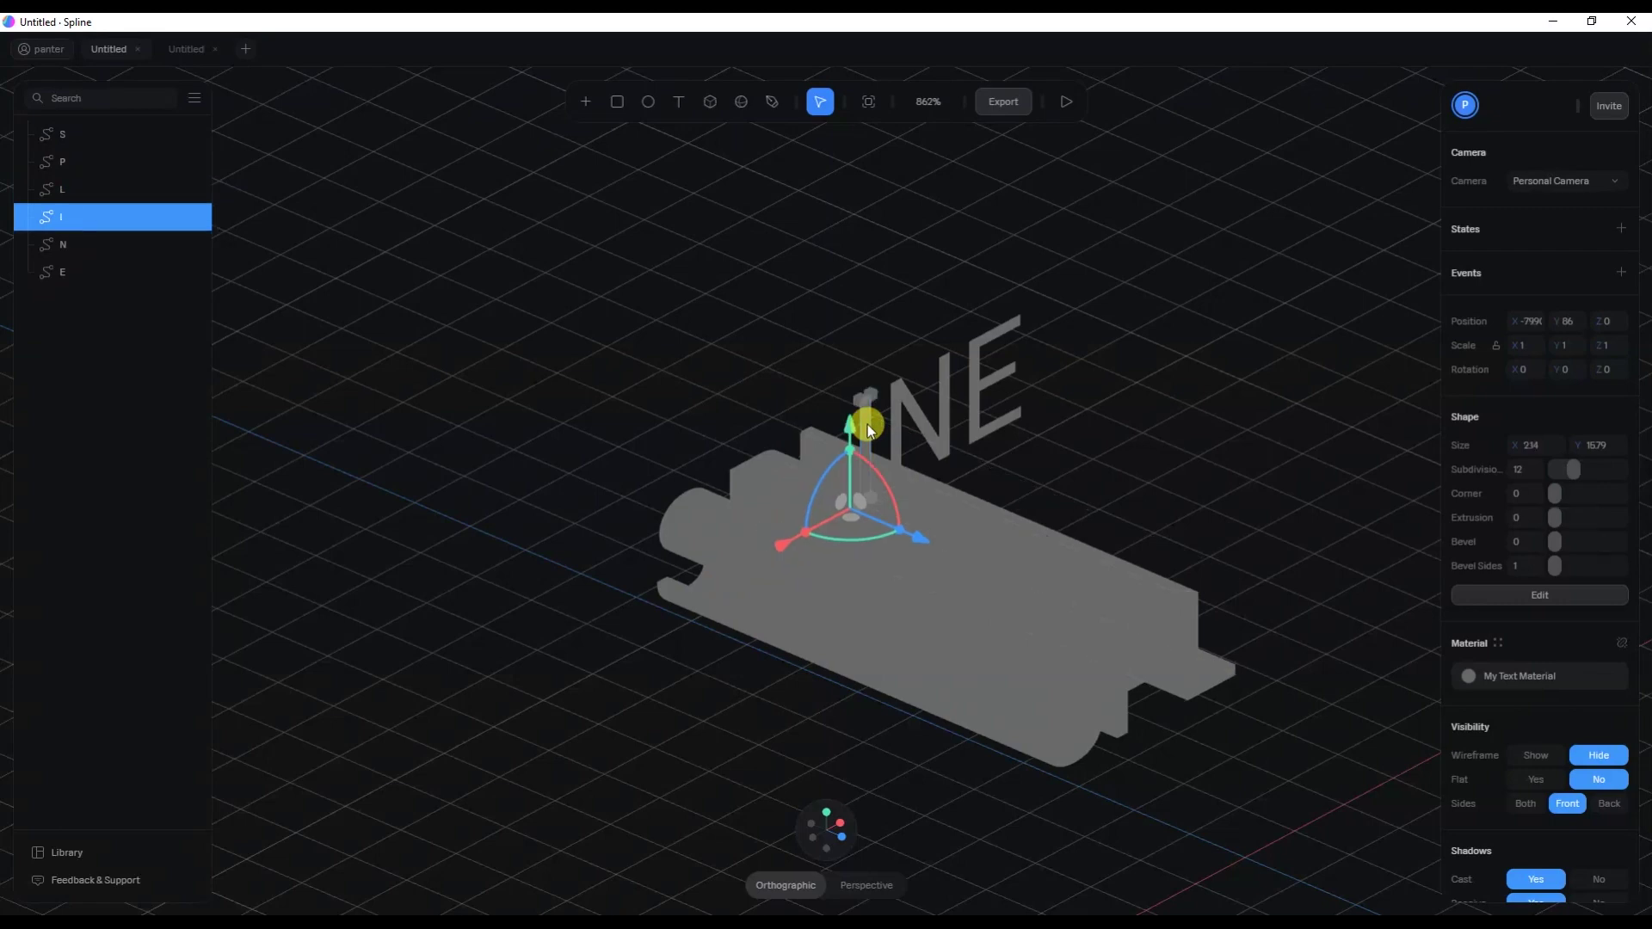
{"action": "left_click", "coordinate": [910, 395]}
{"action": "left_click_drag", "start_coordinate": [1554, 517], "coordinate": [1624, 517]}
{"action": "left_click", "coordinate": [986, 353]}
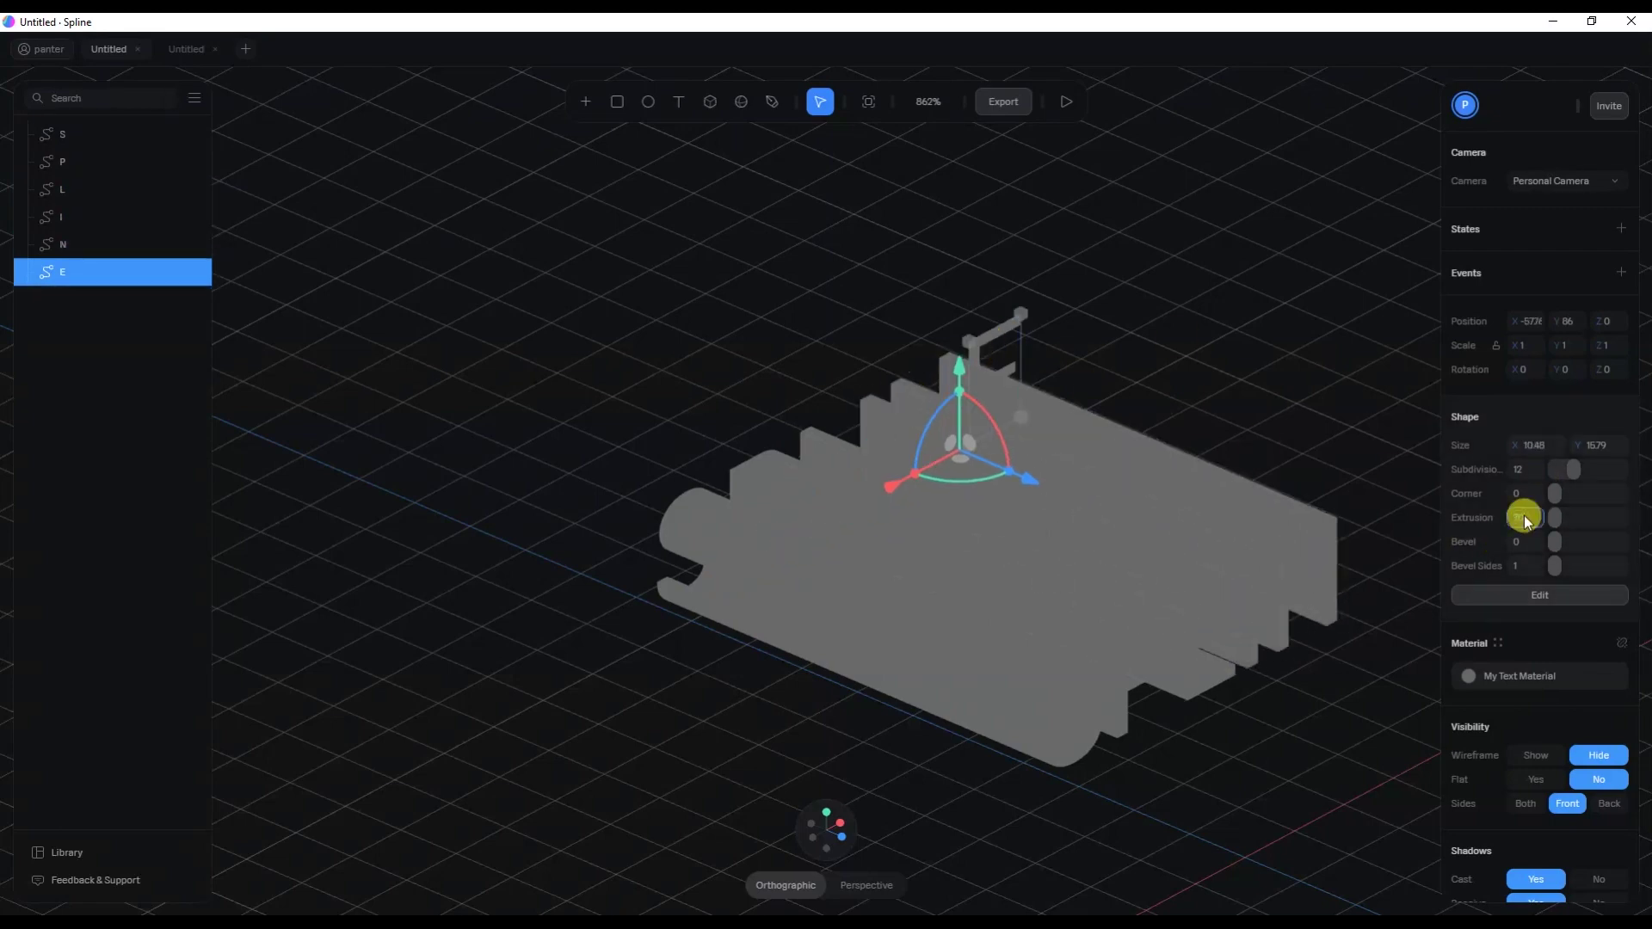
{"action": "left_click", "coordinate": [756, 582]}
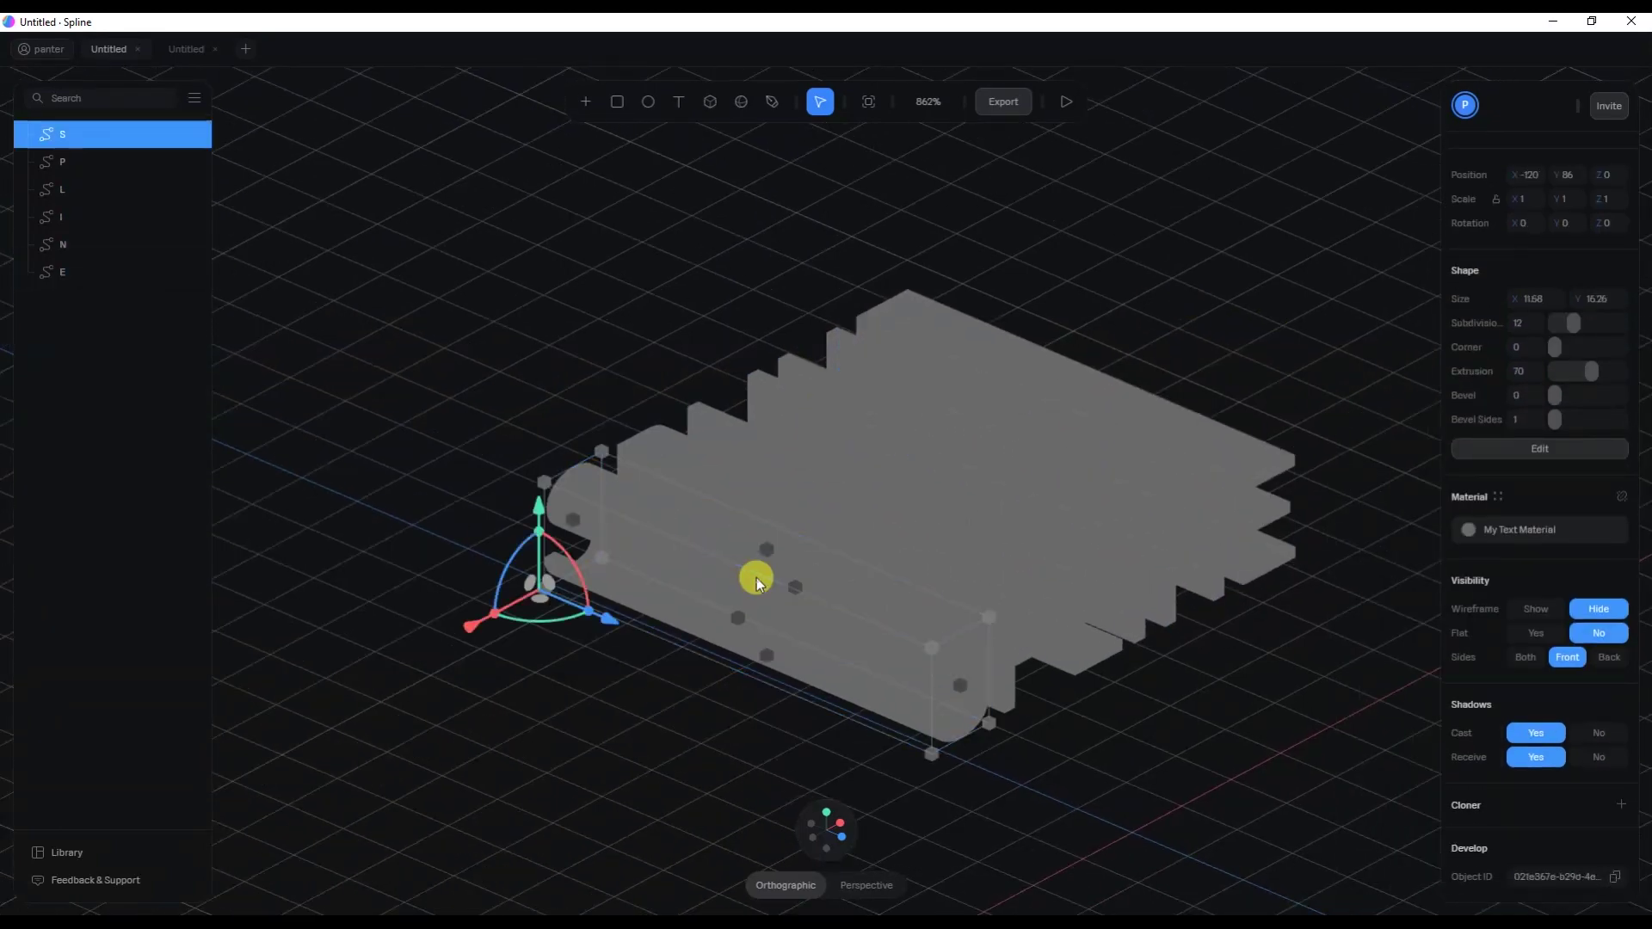
Inspect My Text Material, then detach it so the S letter's layers are editable.
{"action": "scroll", "coordinate": [846, 628], "scroll_direction": "up", "scroll_amount": 4}
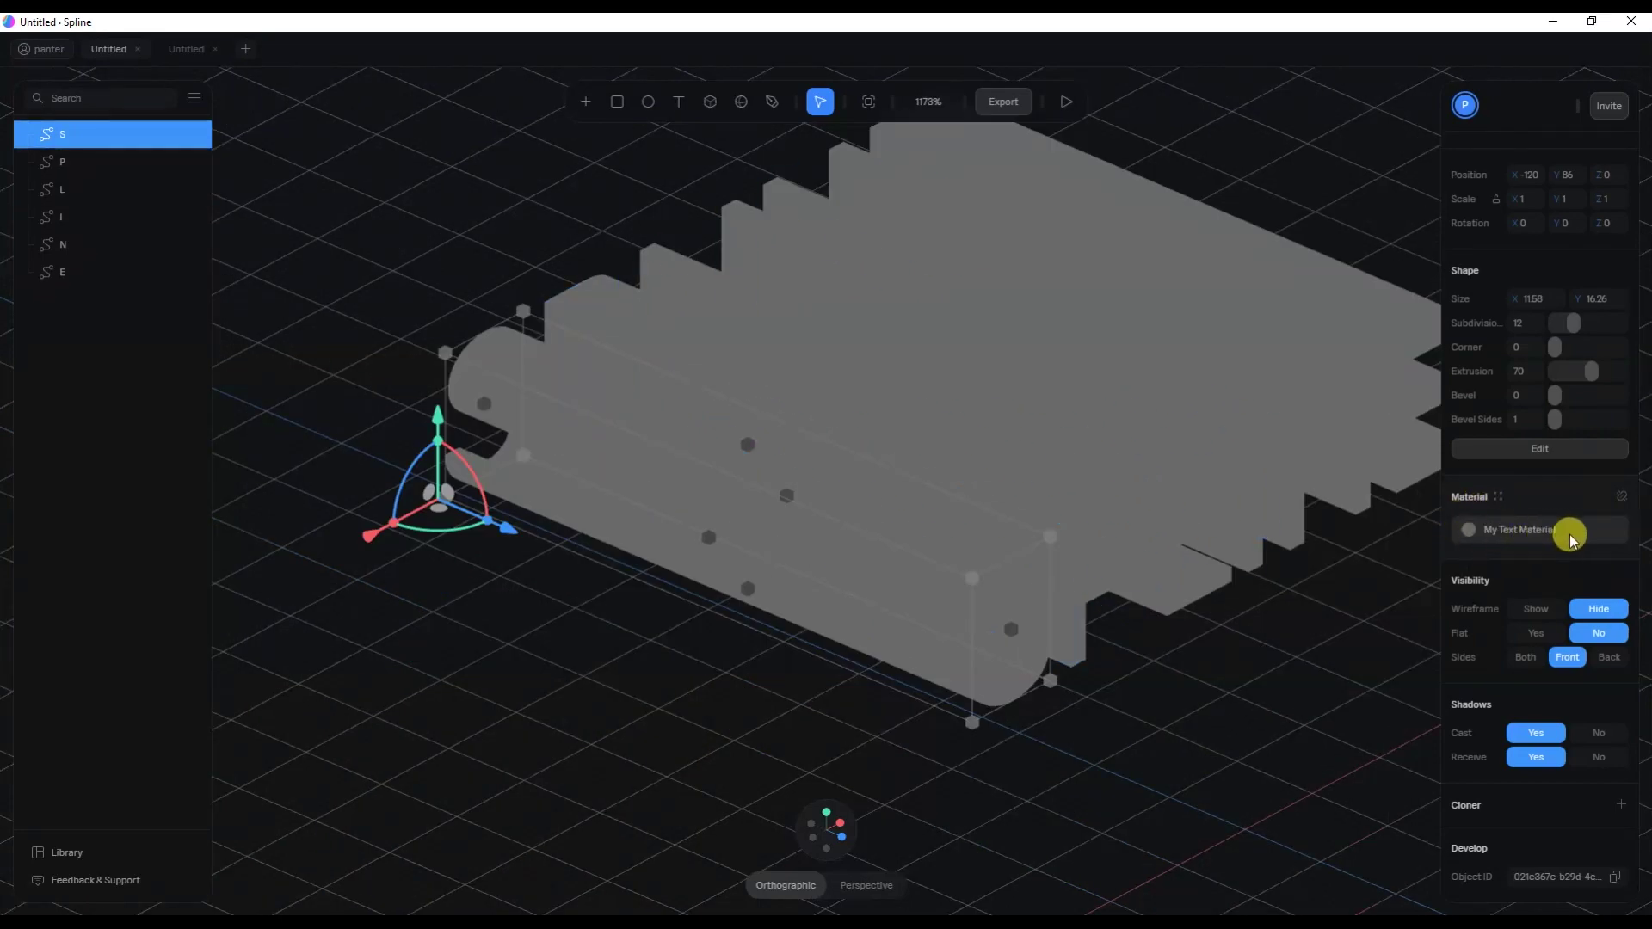
{"action": "left_click", "coordinate": [1495, 540]}
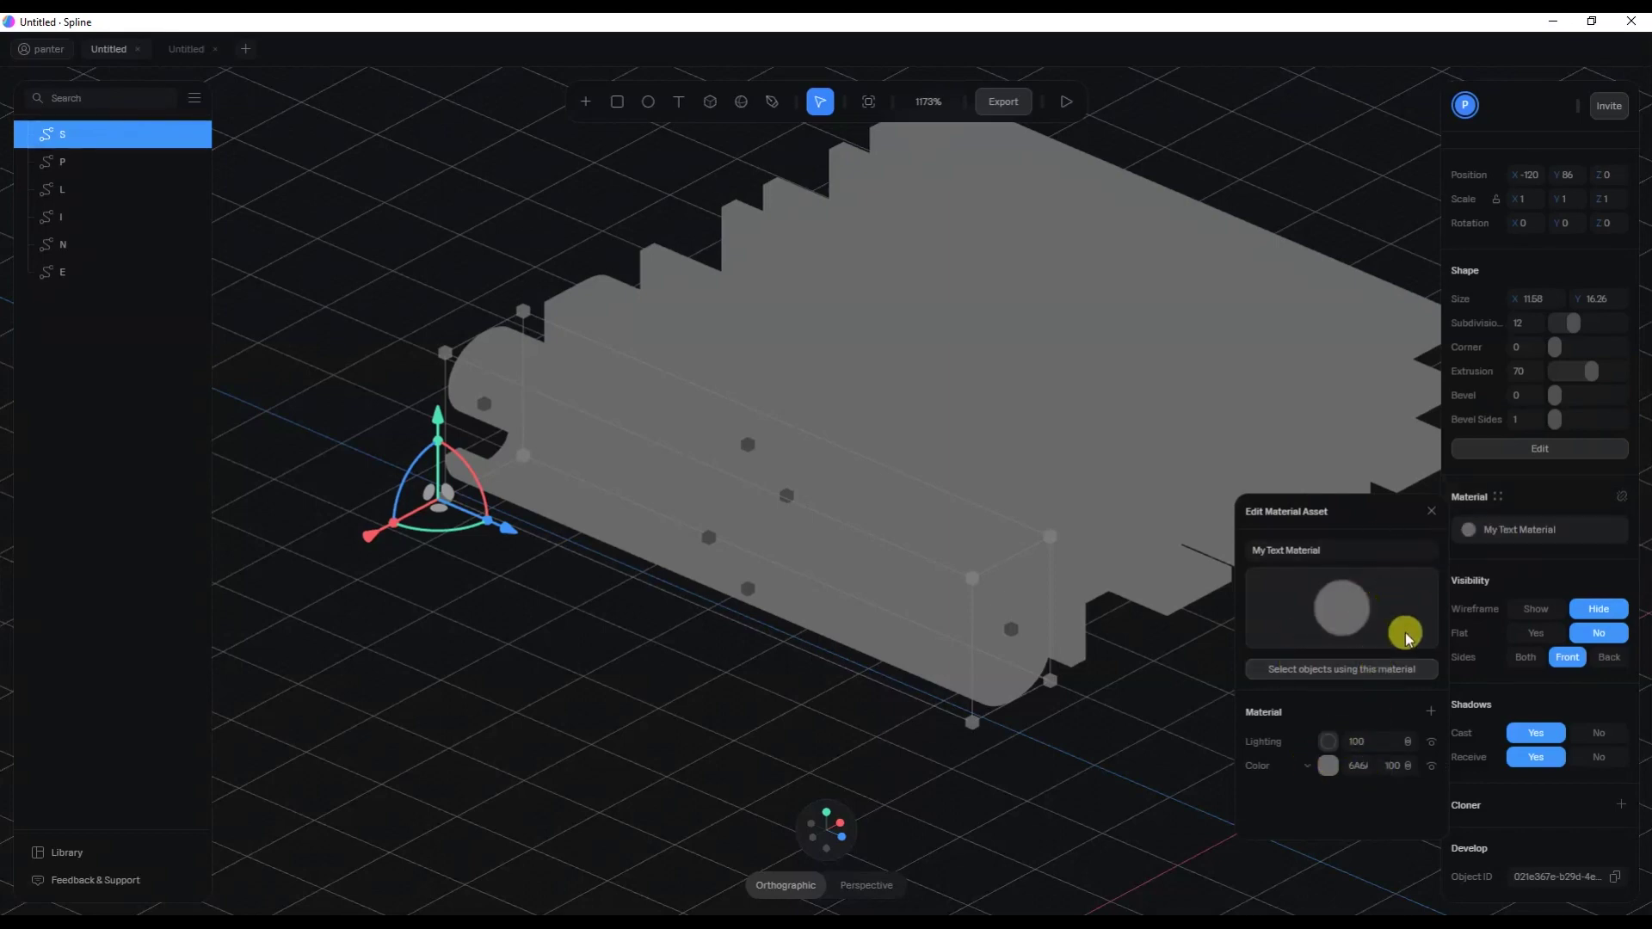
{"action": "left_click", "coordinate": [1430, 515]}
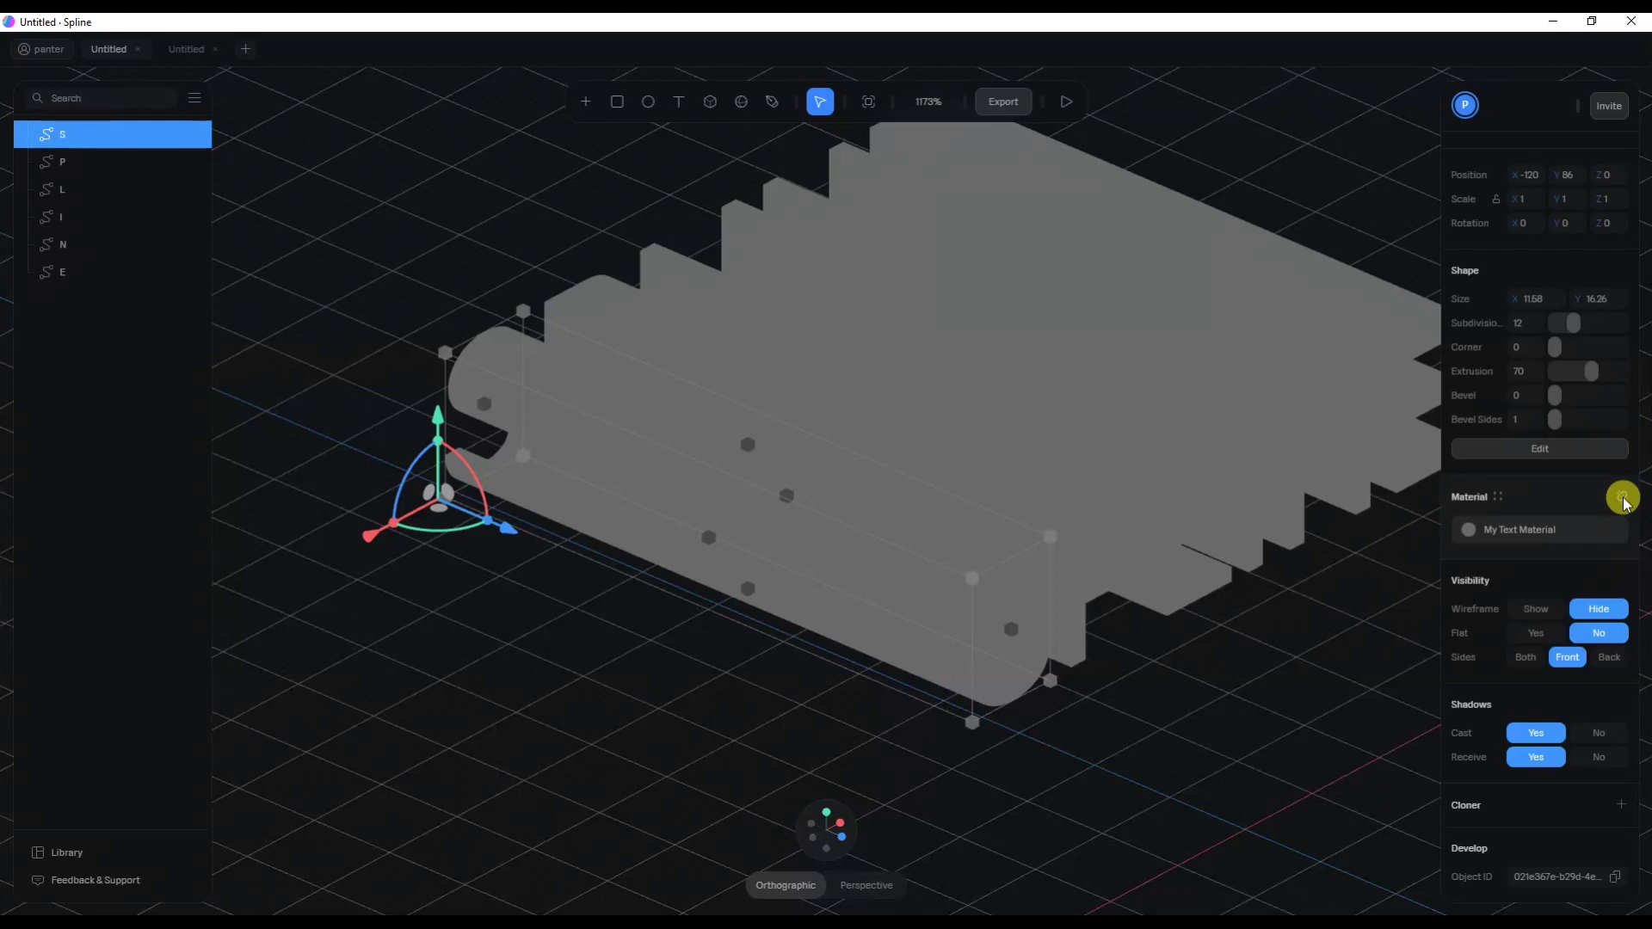
{"action": "left_click", "coordinate": [1622, 499]}
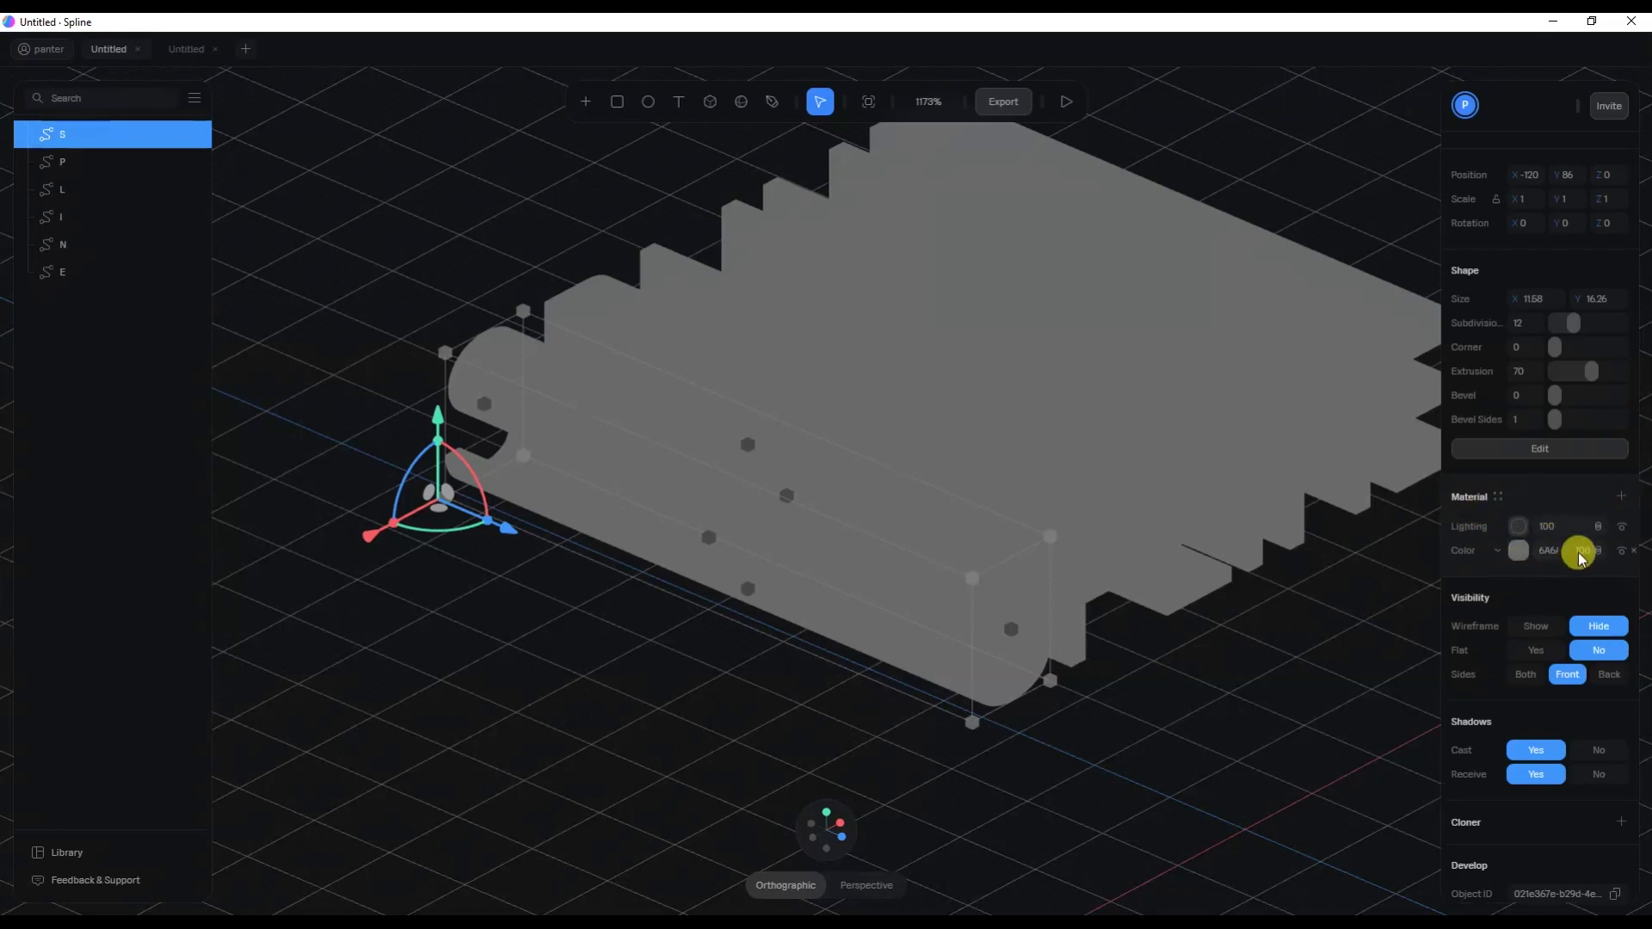
Switch the S material's lighting to Lambert and make its Color layer warm yellow.
{"action": "left_click", "coordinate": [1518, 529]}
{"action": "left_click", "coordinate": [1532, 563]}
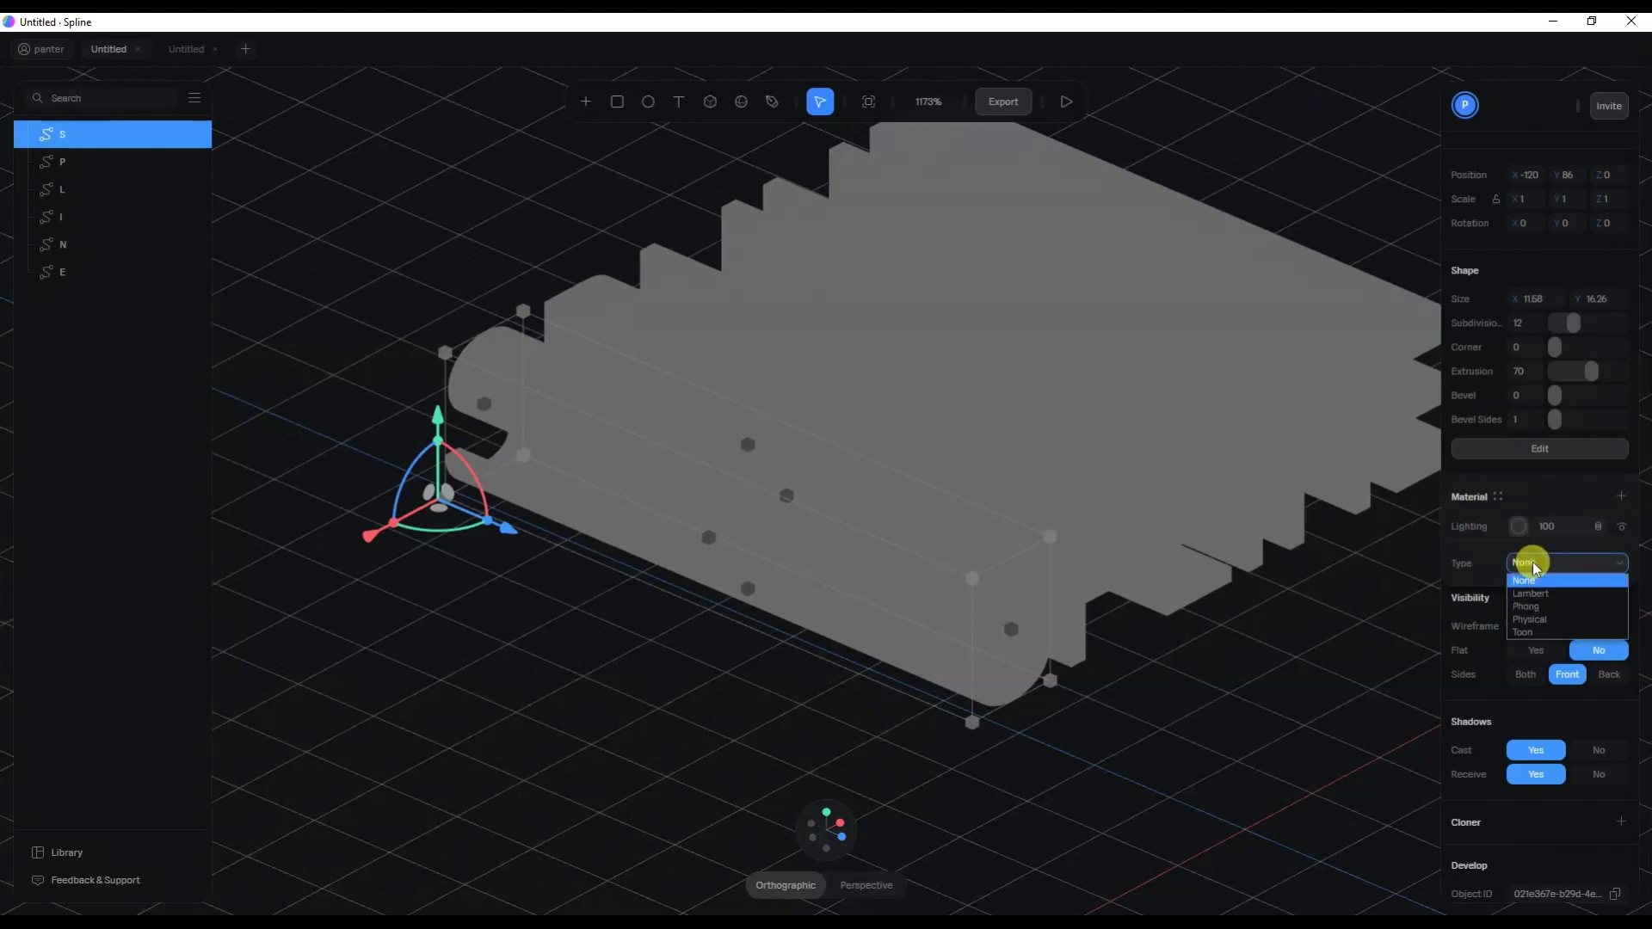
{"action": "left_click", "coordinate": [1530, 594]}
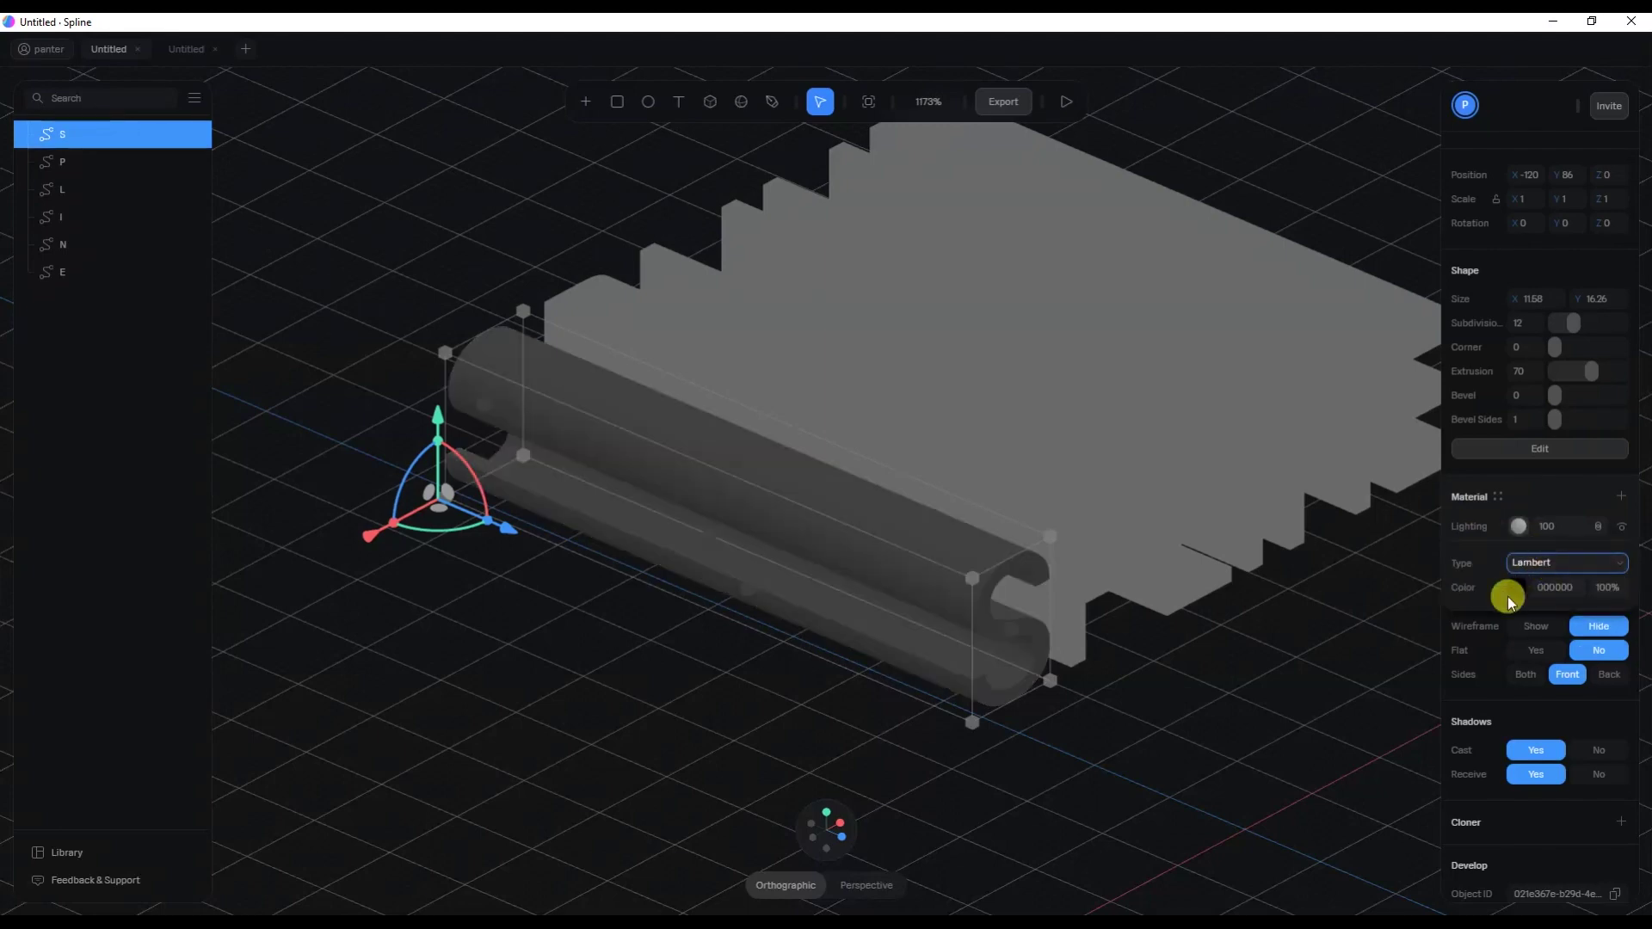
{"action": "left_click", "coordinate": [1520, 549]}
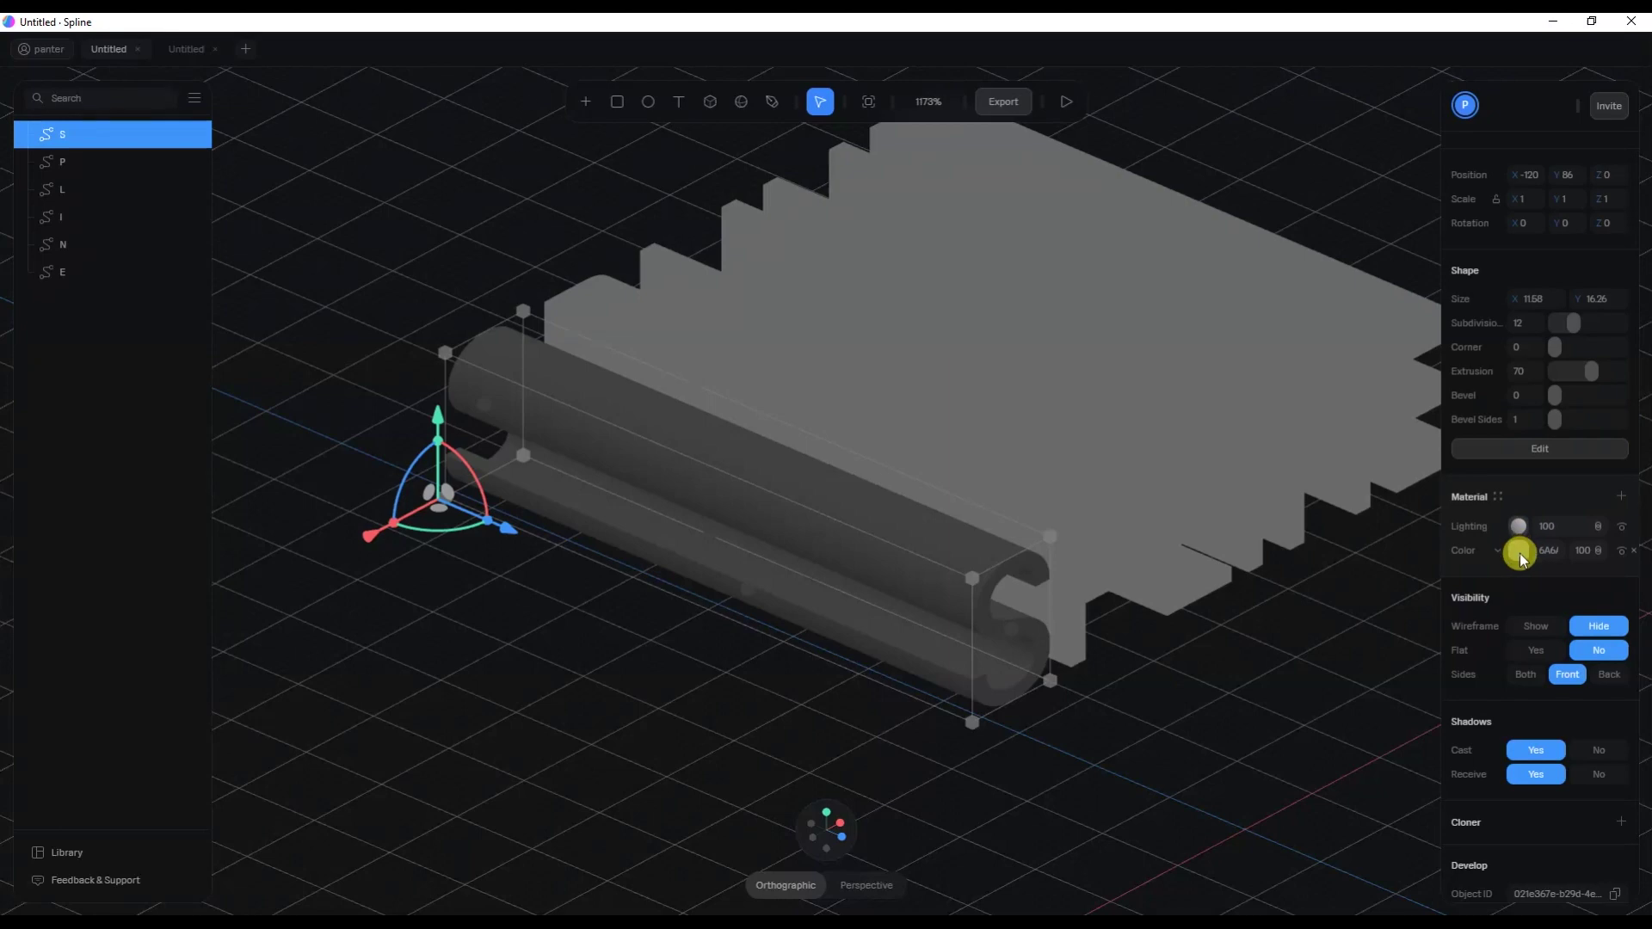
{"action": "left_click", "coordinate": [1519, 551]}
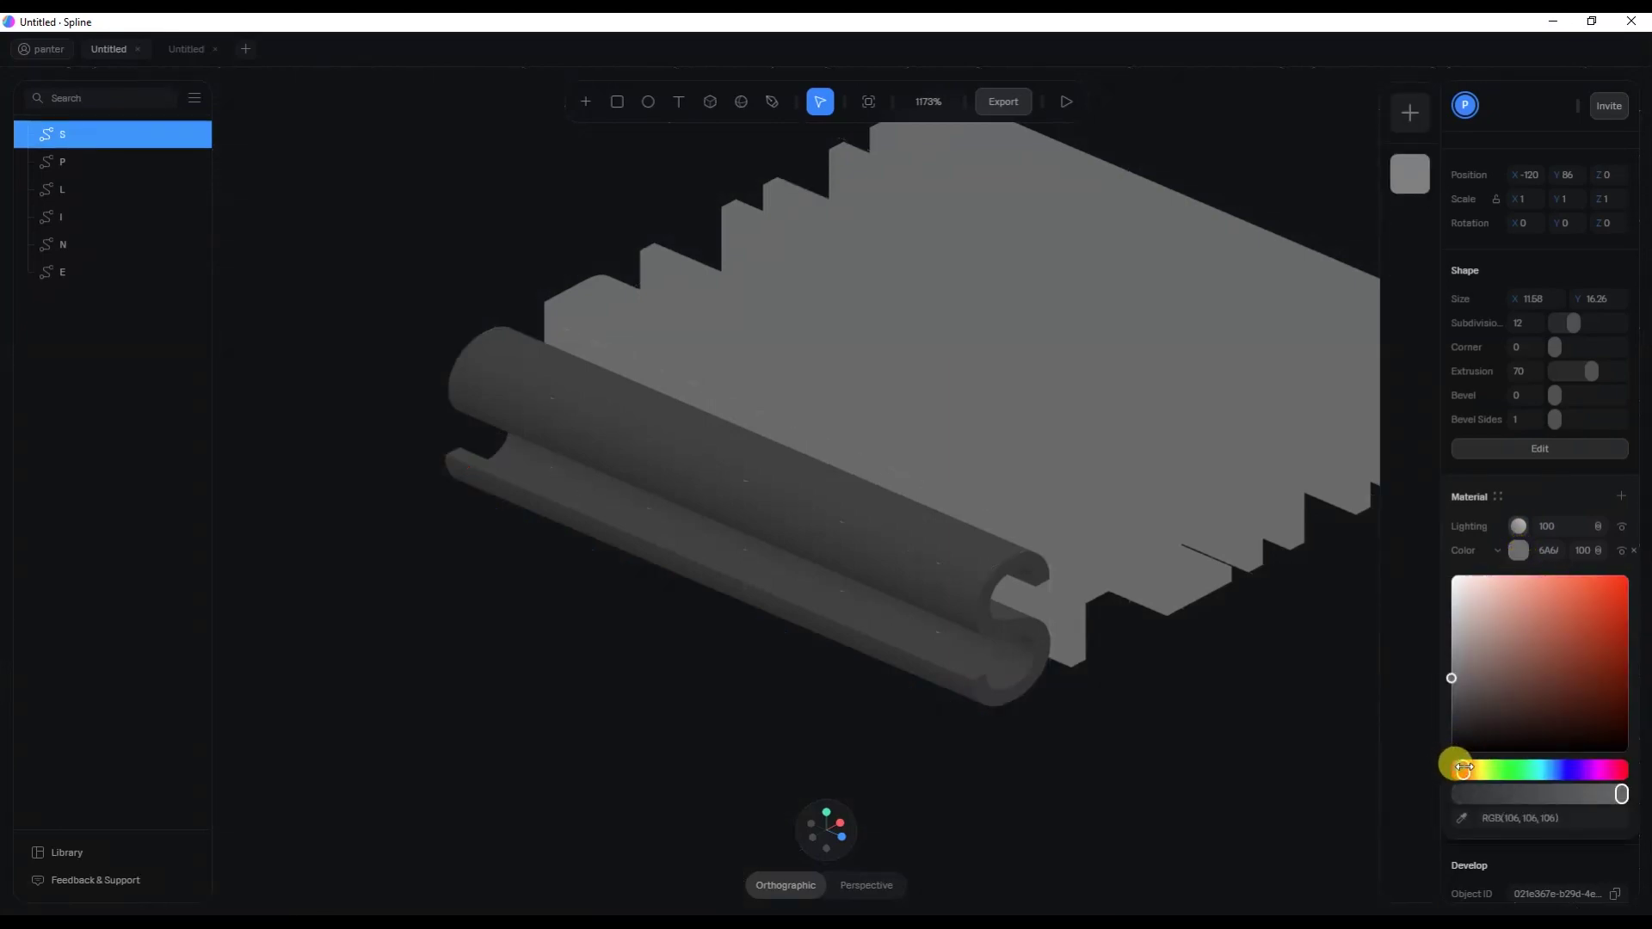
{"action": "left_click_drag", "start_coordinate": [1463, 768], "coordinate": [1475, 768]}
{"action": "left_click", "coordinate": [1573, 619]}
{"action": "left_click_drag", "start_coordinate": [1556, 580], "coordinate": [1546, 575]}
{"action": "left_click", "coordinate": [1638, 647]}
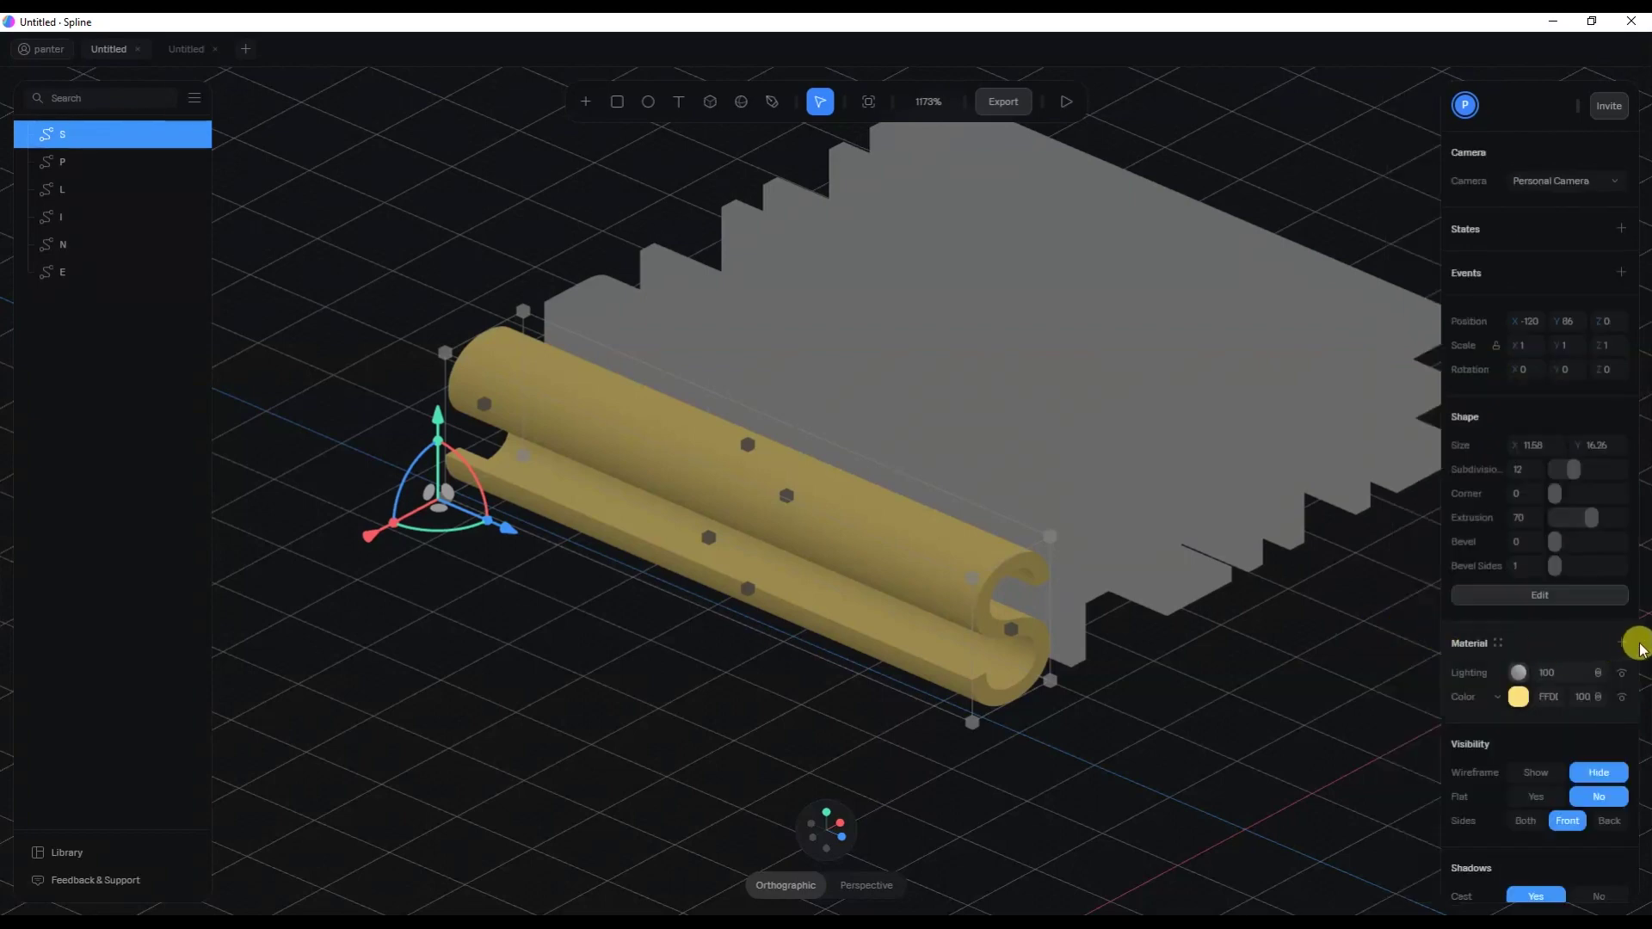
Add a Depth layer and move it below Lighting in the material stack.
{"action": "left_click", "coordinate": [1621, 641]}
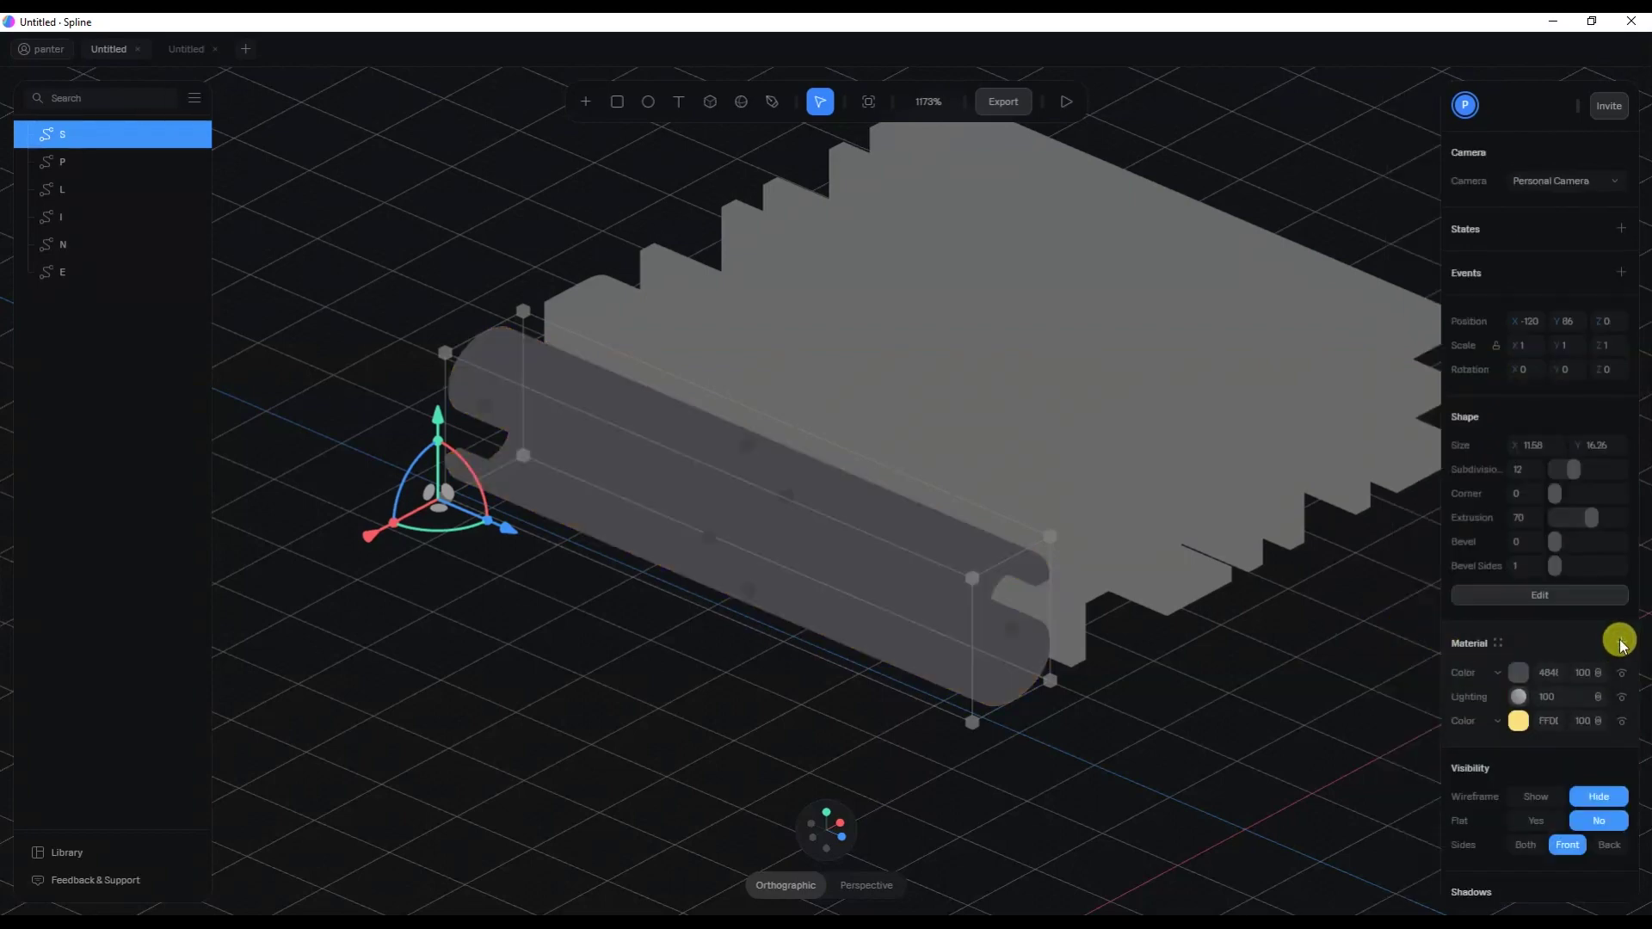
{"action": "left_click", "coordinate": [1497, 673]}
{"action": "left_click", "coordinate": [1504, 712]}
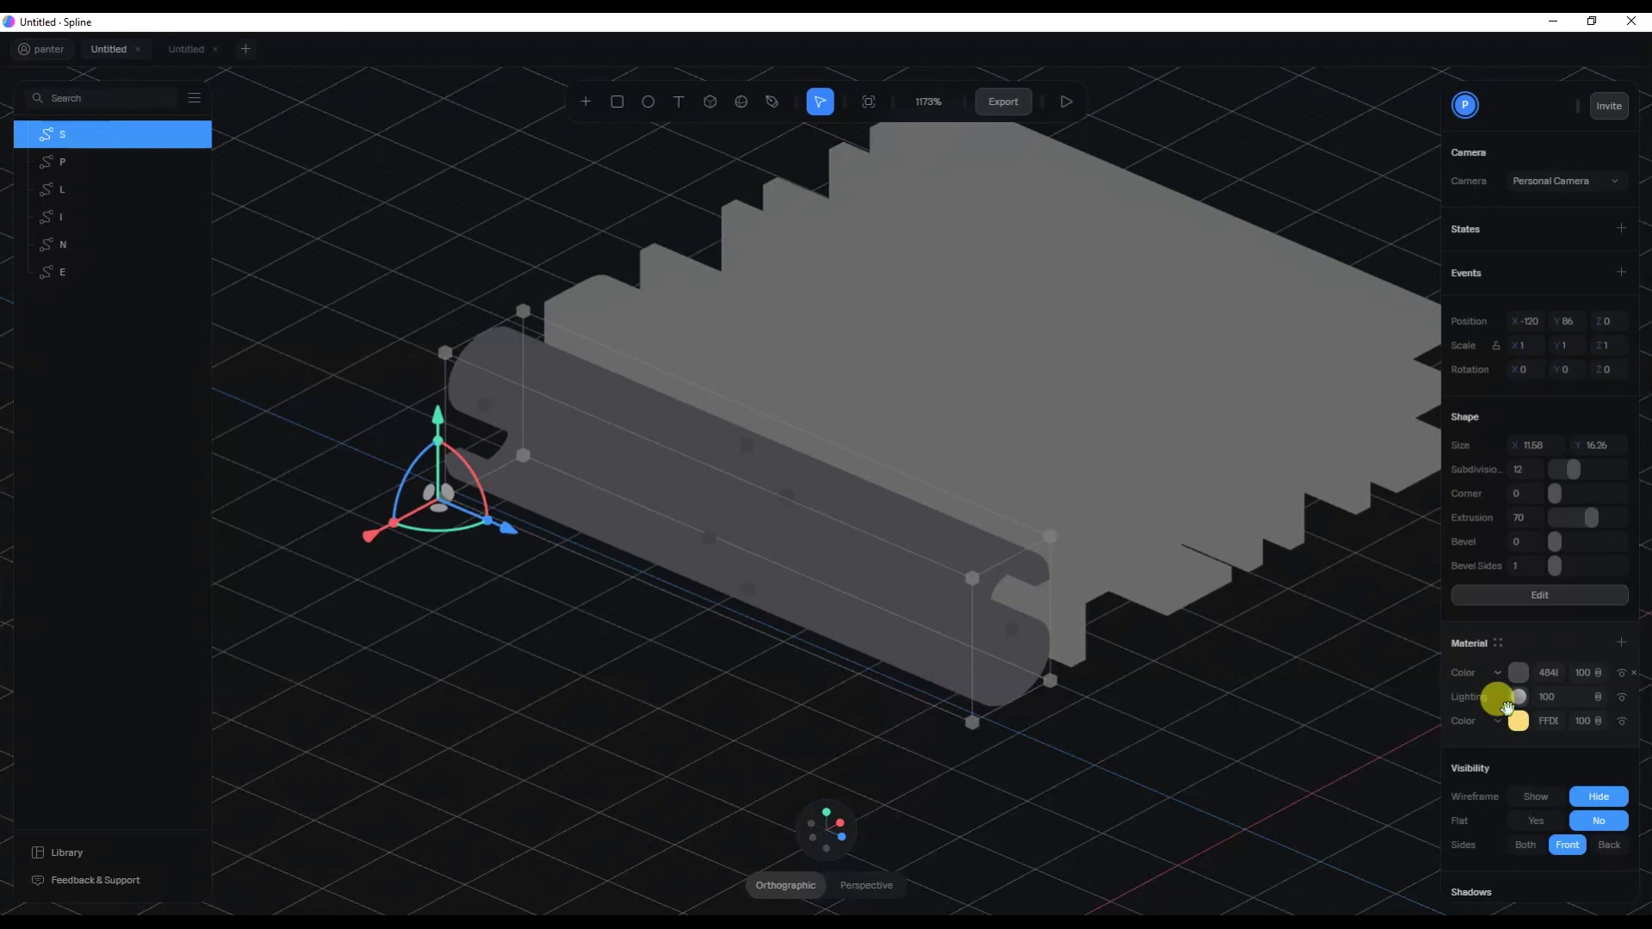
{"action": "left_click_drag", "start_coordinate": [1473, 671], "coordinate": [1470, 696]}
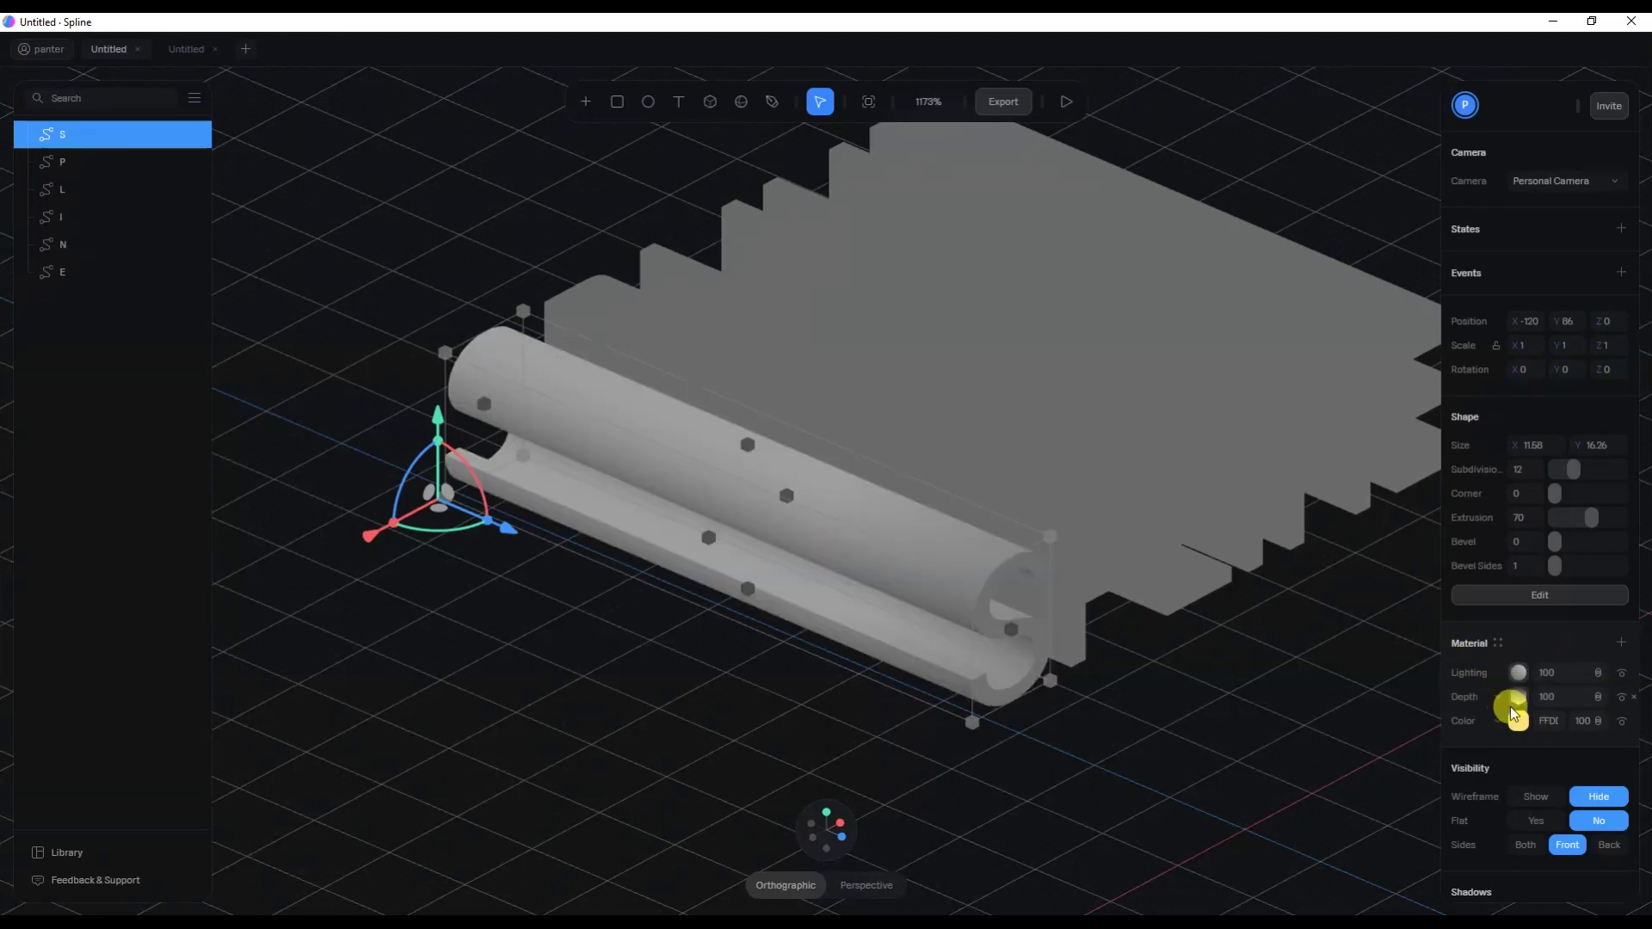
Set the Depth ramp's far stop to red and blend the layer with Overlay.
{"action": "left_click", "coordinate": [1515, 697]}
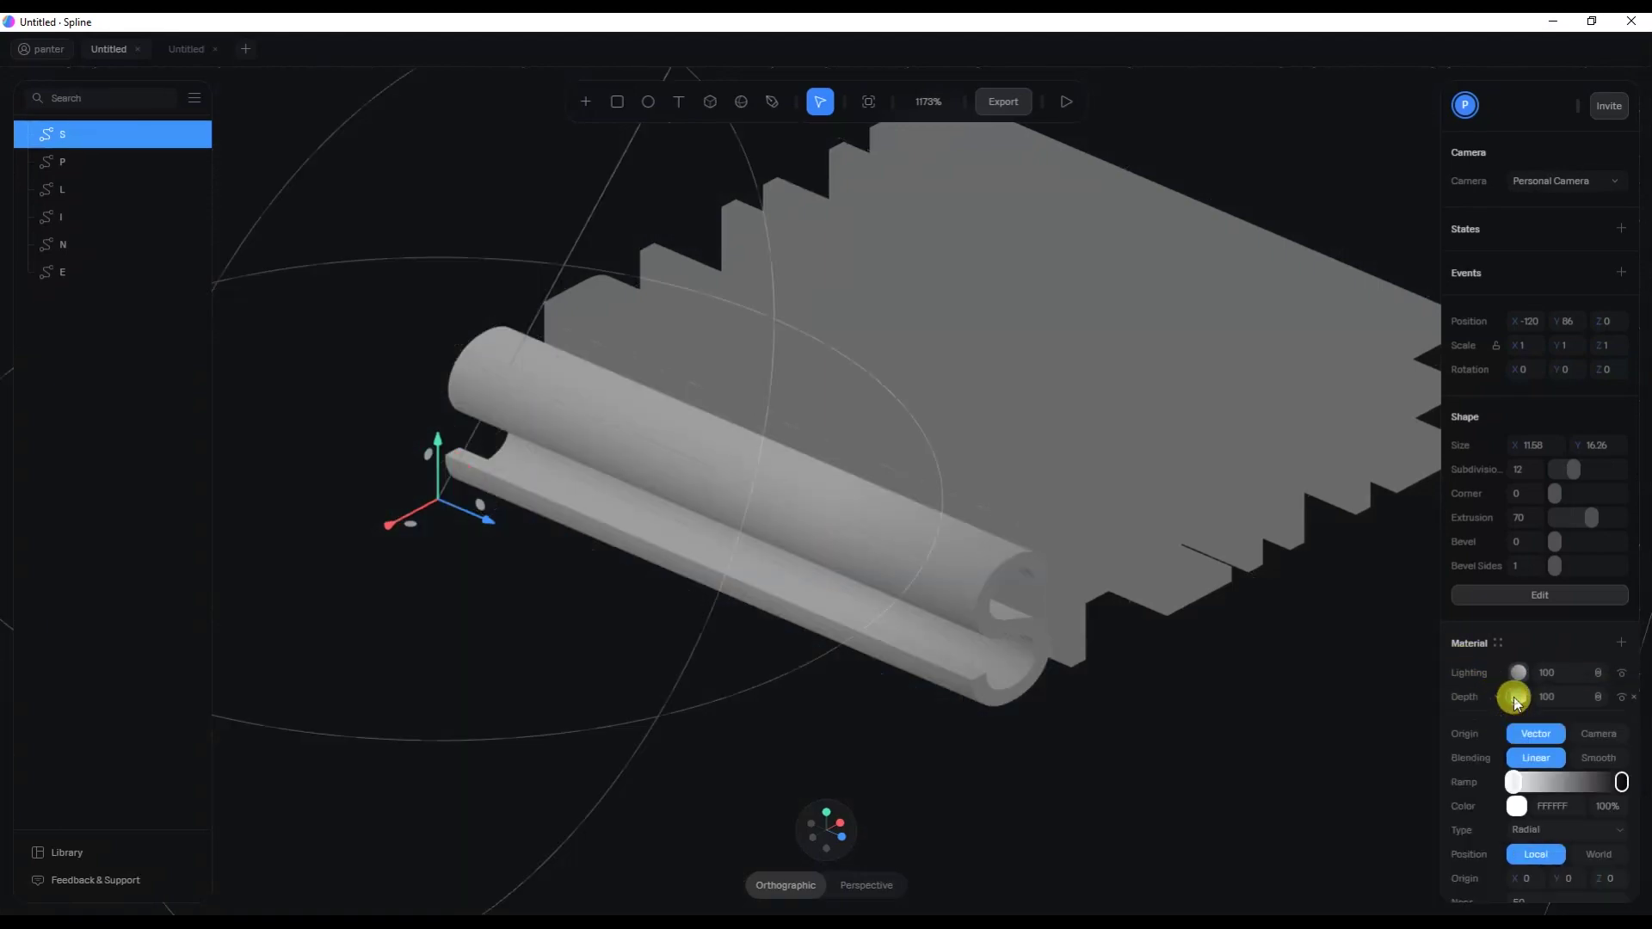
{"action": "left_click", "coordinate": [1621, 781]}
{"action": "left_click", "coordinate": [1517, 806]}
{"action": "left_click_drag", "start_coordinate": [1617, 860], "coordinate": [1644, 872]}
{"action": "scroll", "coordinate": [1617, 688], "scroll_direction": "down", "scroll_amount": 3}
{"action": "left_click", "coordinate": [1599, 504]}
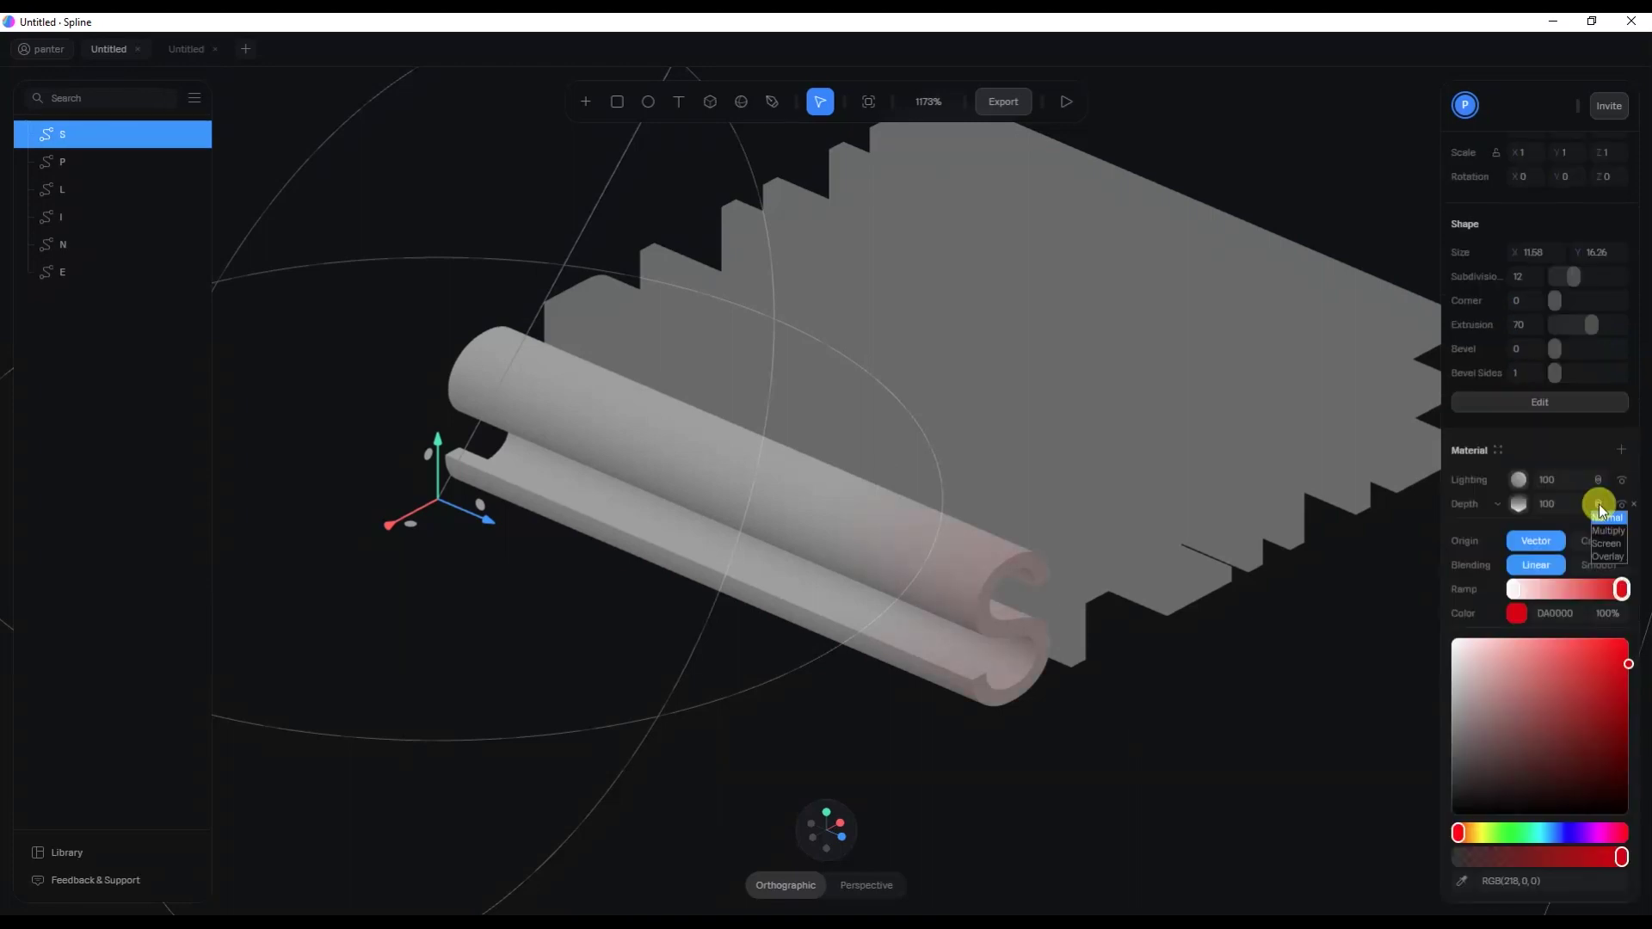
{"action": "left_click", "coordinate": [1609, 557]}
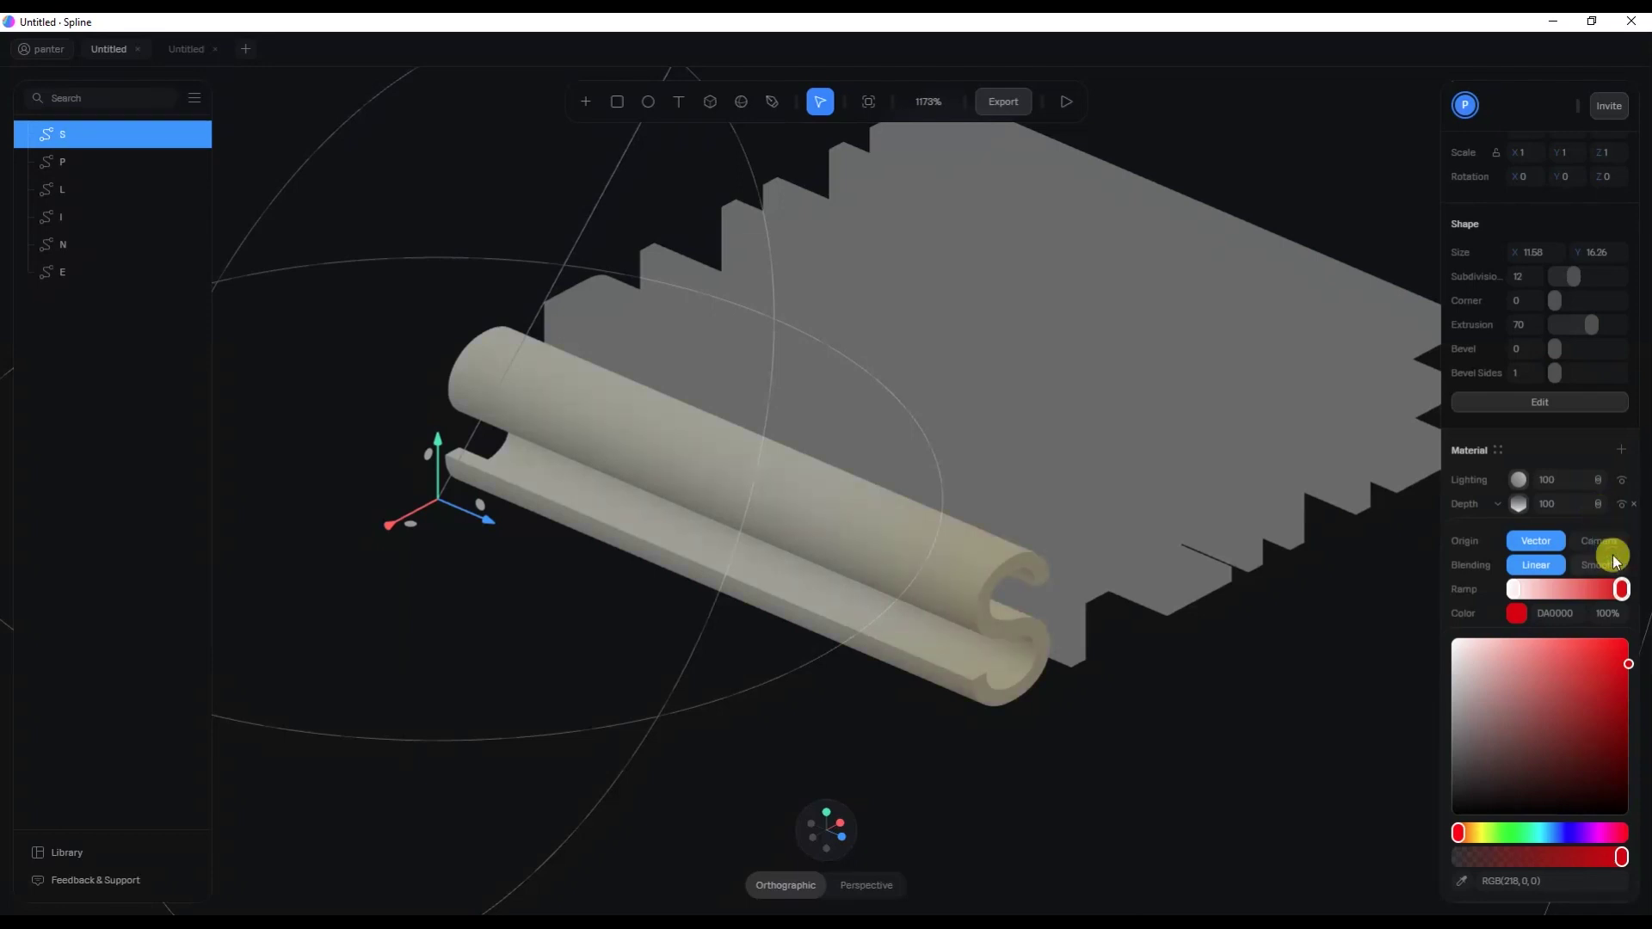
Drag the depth gradient's handles to reposition it along the S tube.
{"action": "scroll", "coordinate": [745, 614], "scroll_direction": "down", "scroll_amount": 6}
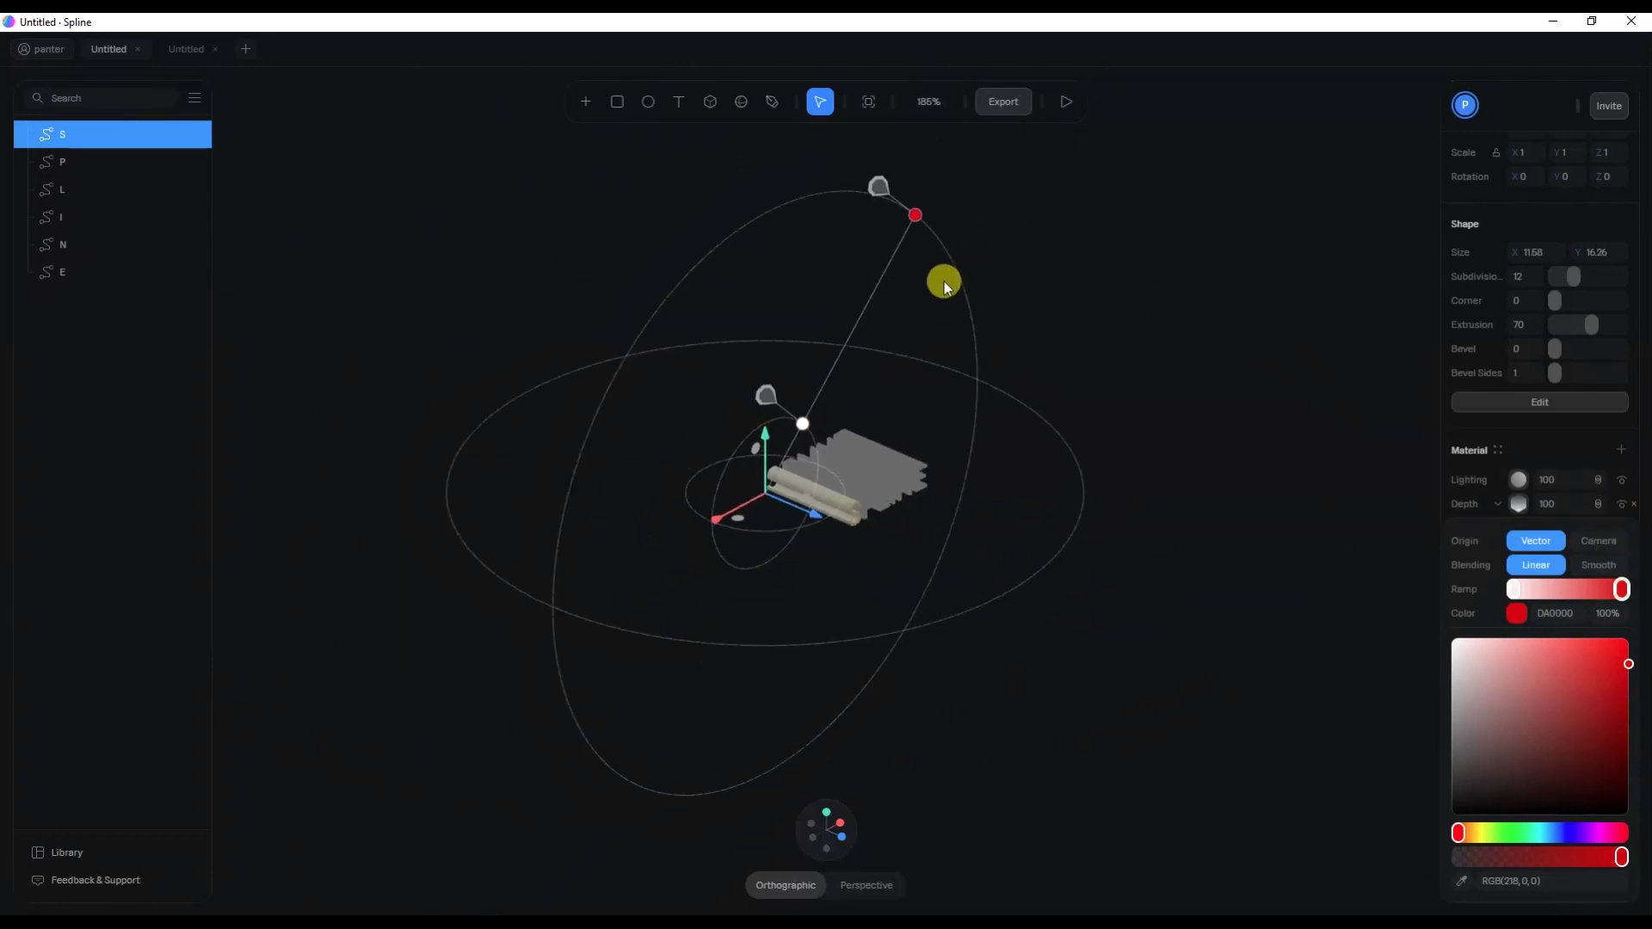
{"action": "middle_click_drag", "start_coordinate": [1032, 257], "coordinate": [1069, 295]}
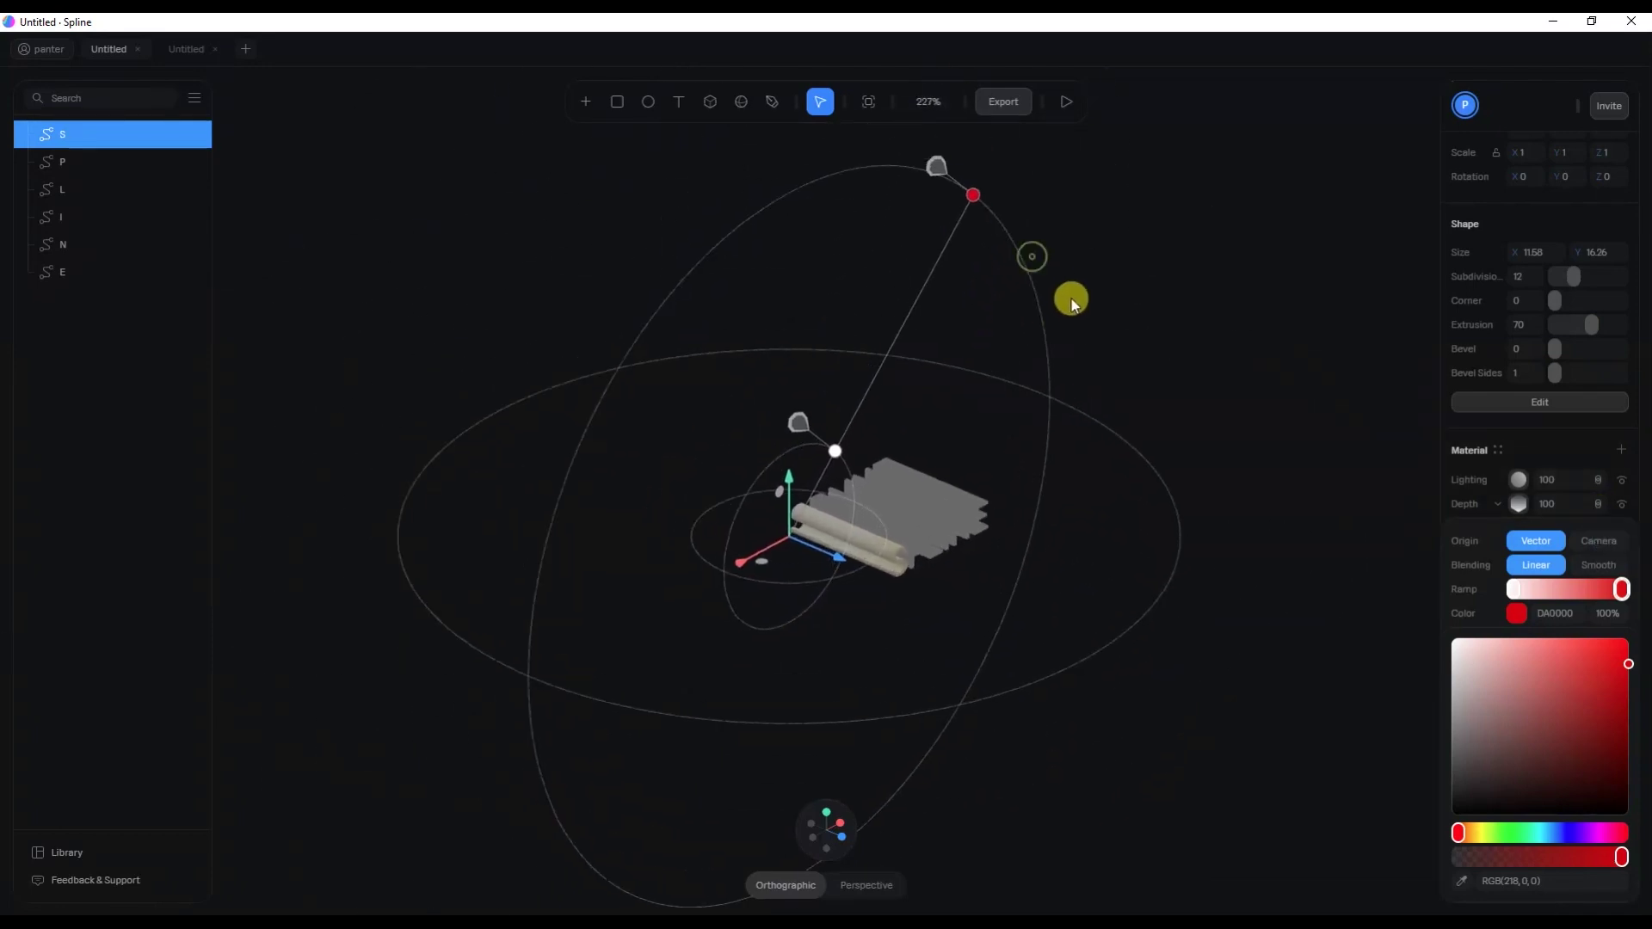
{"action": "left_click_drag", "start_coordinate": [936, 150], "coordinate": [828, 324]}
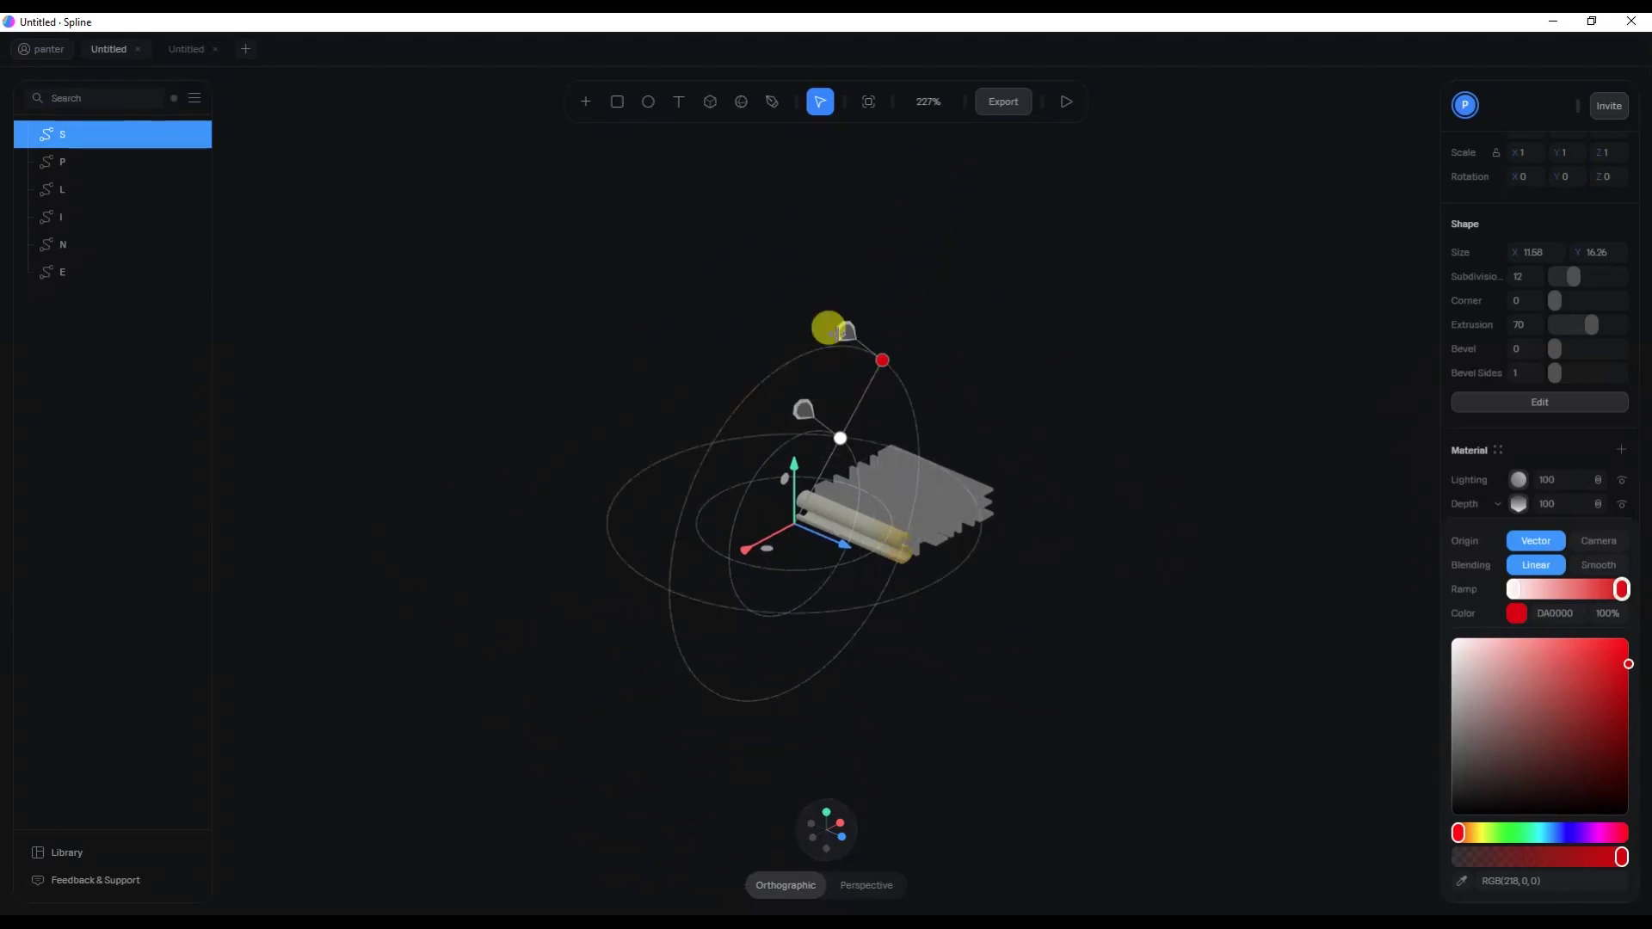
{"action": "scroll", "coordinate": [854, 467], "scroll_direction": "up", "scroll_amount": 3}
{"action": "mouse_move", "coordinate": [957, 314]}
{"action": "left_mouse_down"}
{"action": "mouse_move", "coordinate": [826, 306]}
{"action": "mouse_move", "coordinate": [852, 229]}
{"action": "left_mouse_up"}
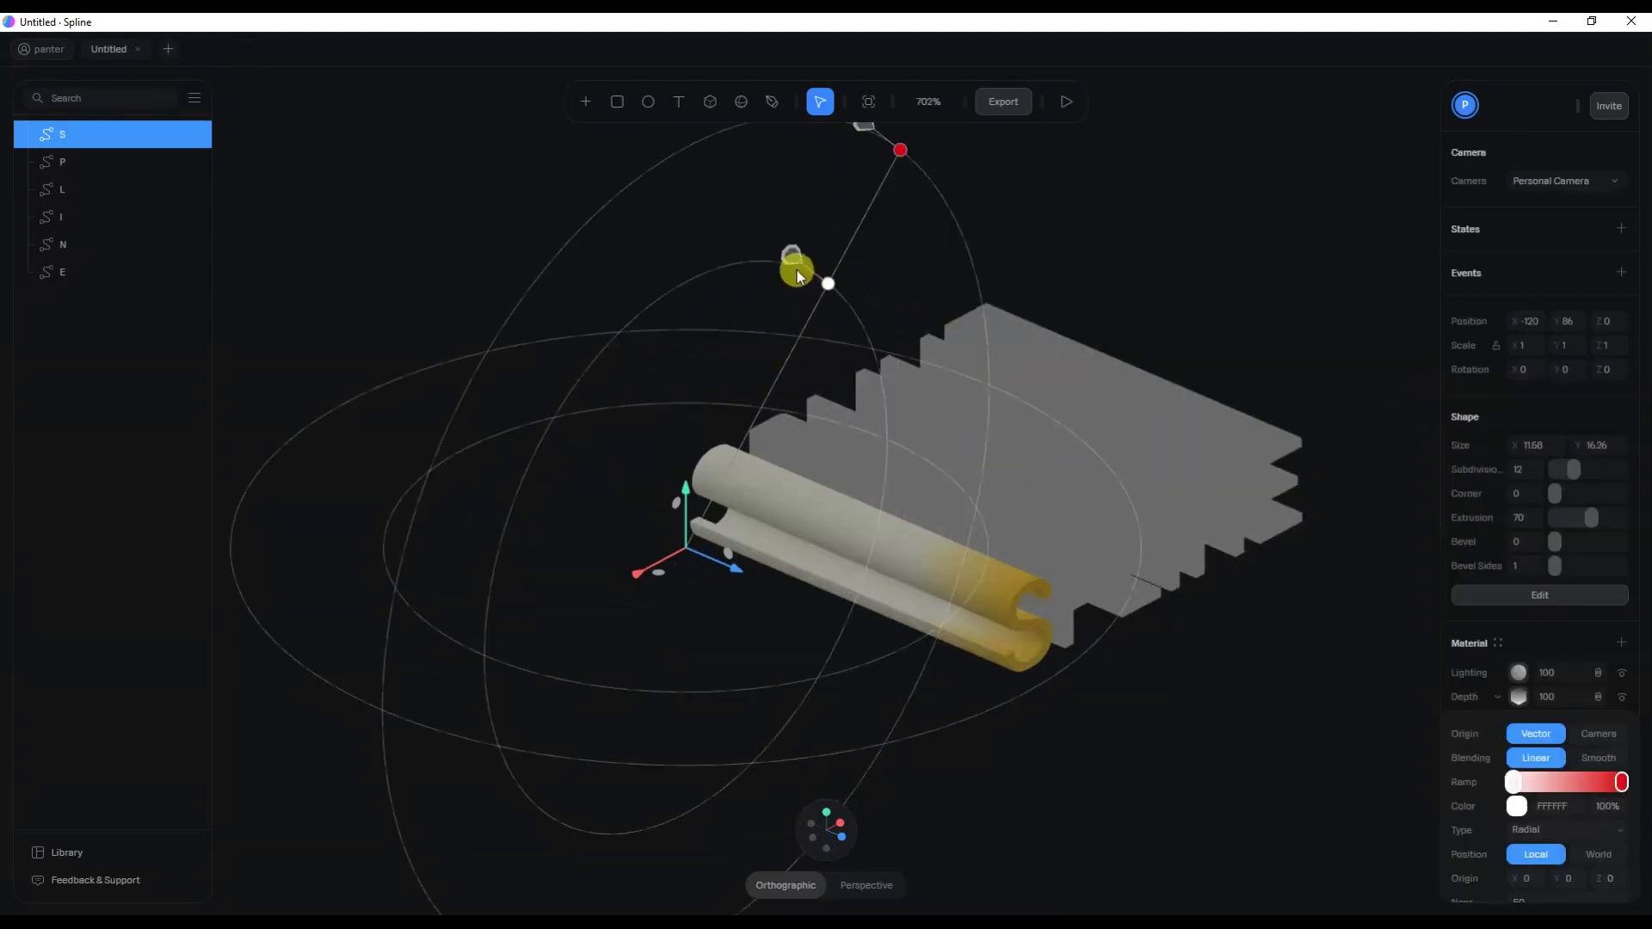
Move the depth gradient end nearer the letter and set the base Color to RGB(255,118,118).
{"action": "left_click_drag", "start_coordinate": [783, 251], "coordinate": [684, 432]}
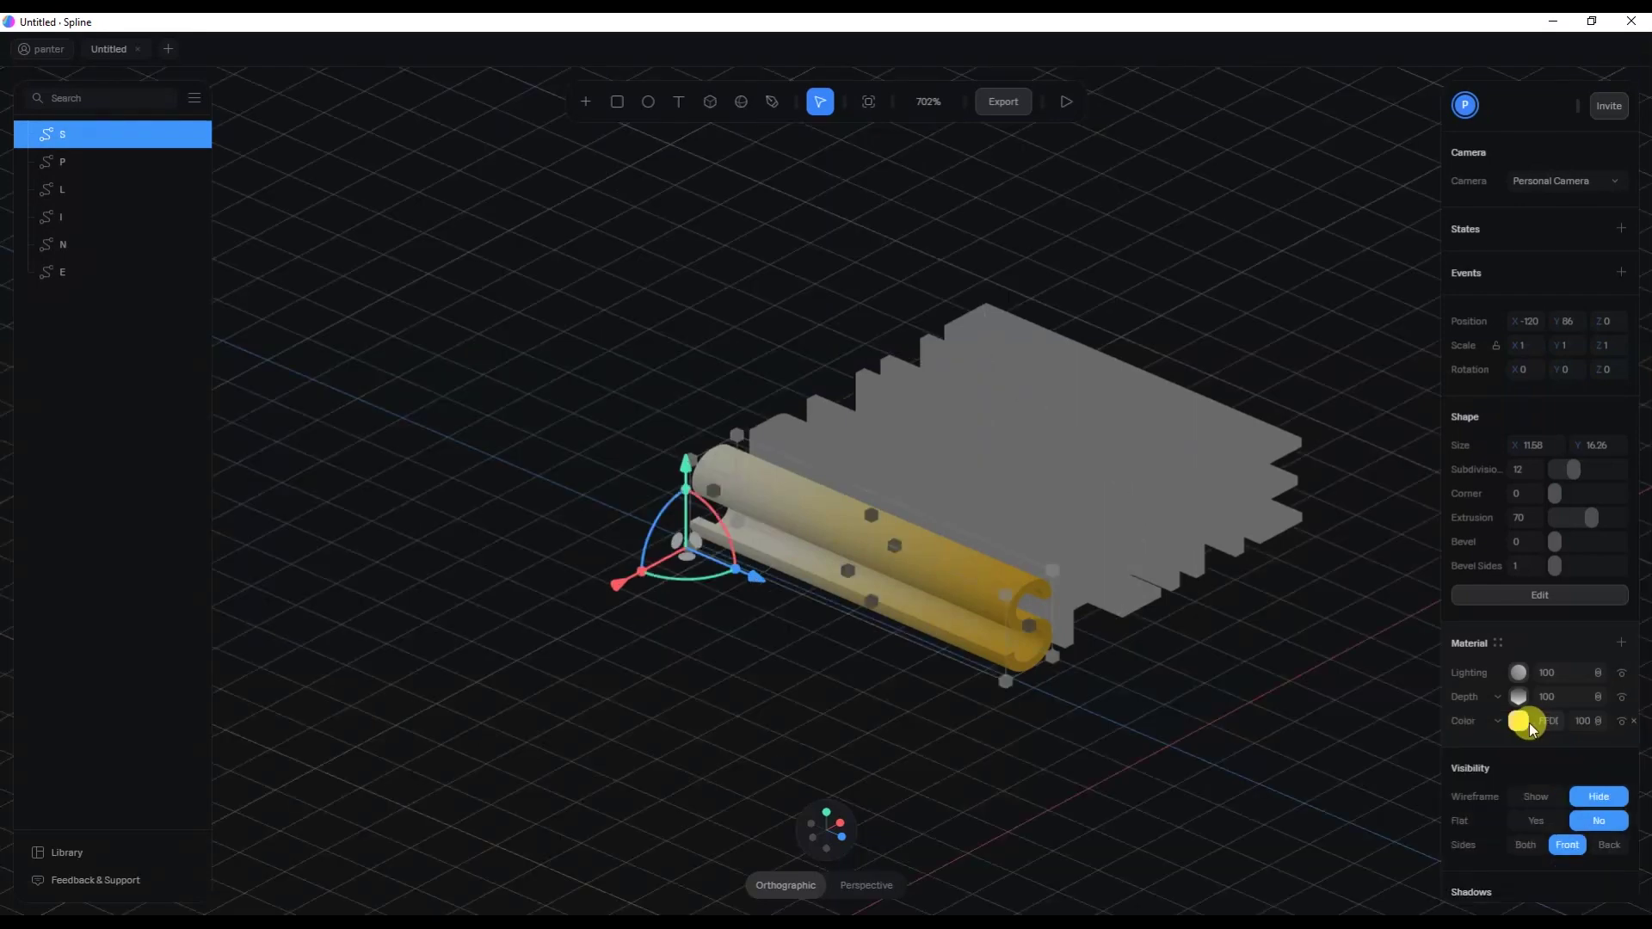
{"action": "left_click", "coordinate": [1520, 723]}
{"action": "scroll", "coordinate": [1591, 792], "scroll_direction": "down", "scroll_amount": 3}
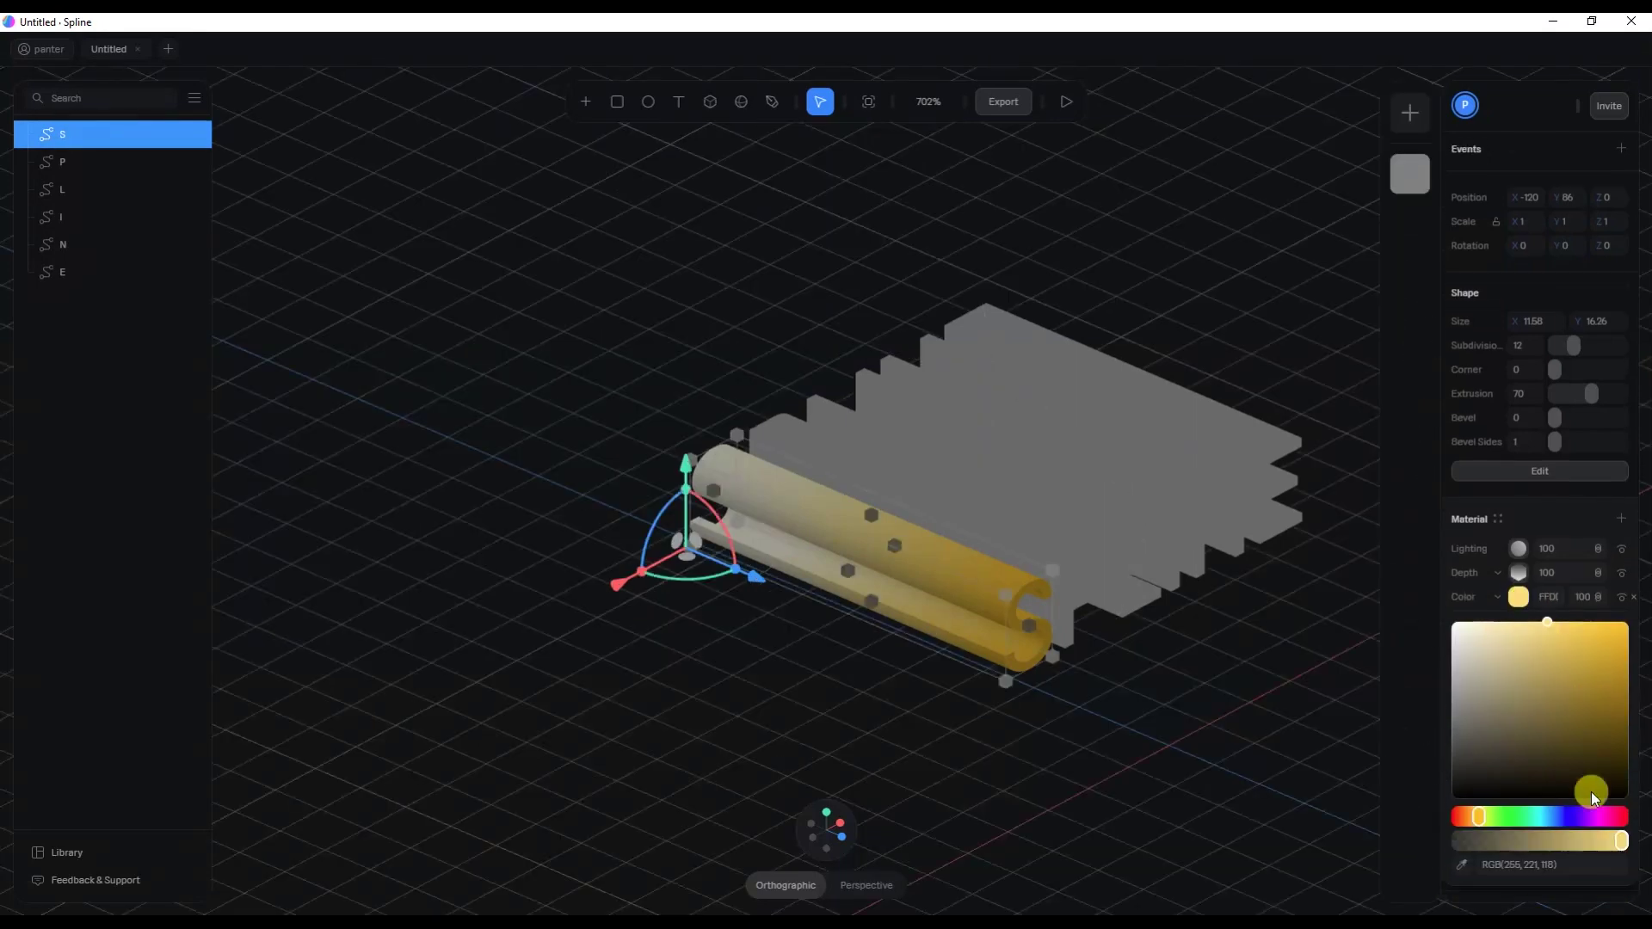
{"action": "left_click", "coordinate": [1573, 753]}
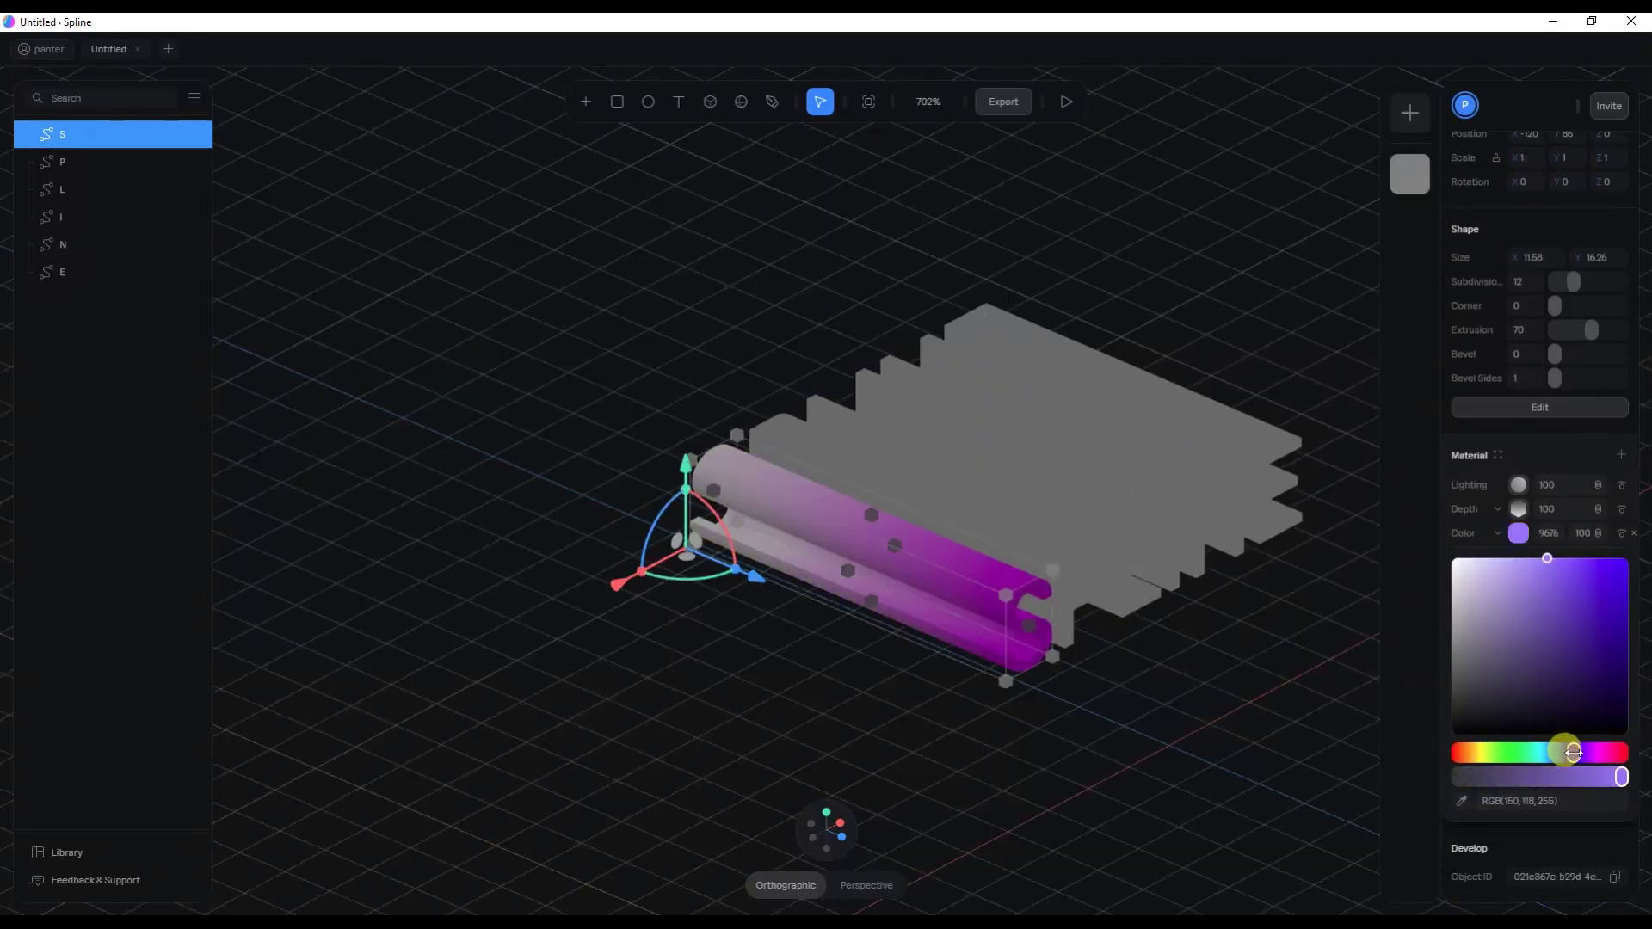
{"action": "left_click_drag", "start_coordinate": [1573, 753], "coordinate": [1632, 758]}
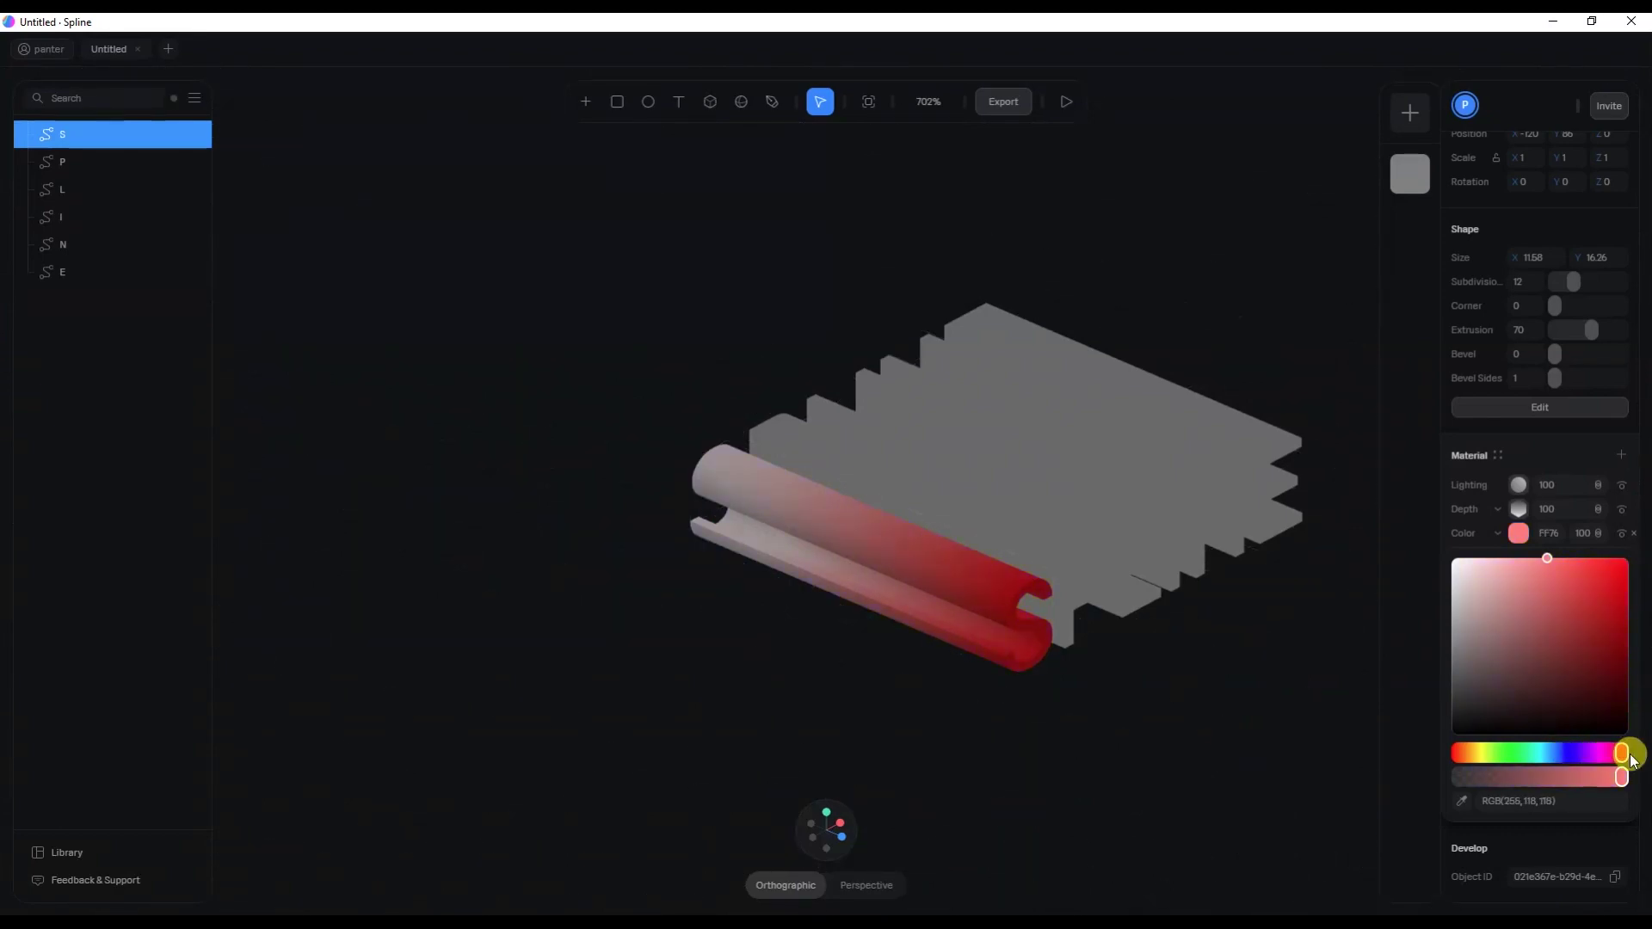
Switch the Depth layer's blend mode back to Normal and expand its ramp.
{"action": "left_click", "coordinate": [1619, 509]}
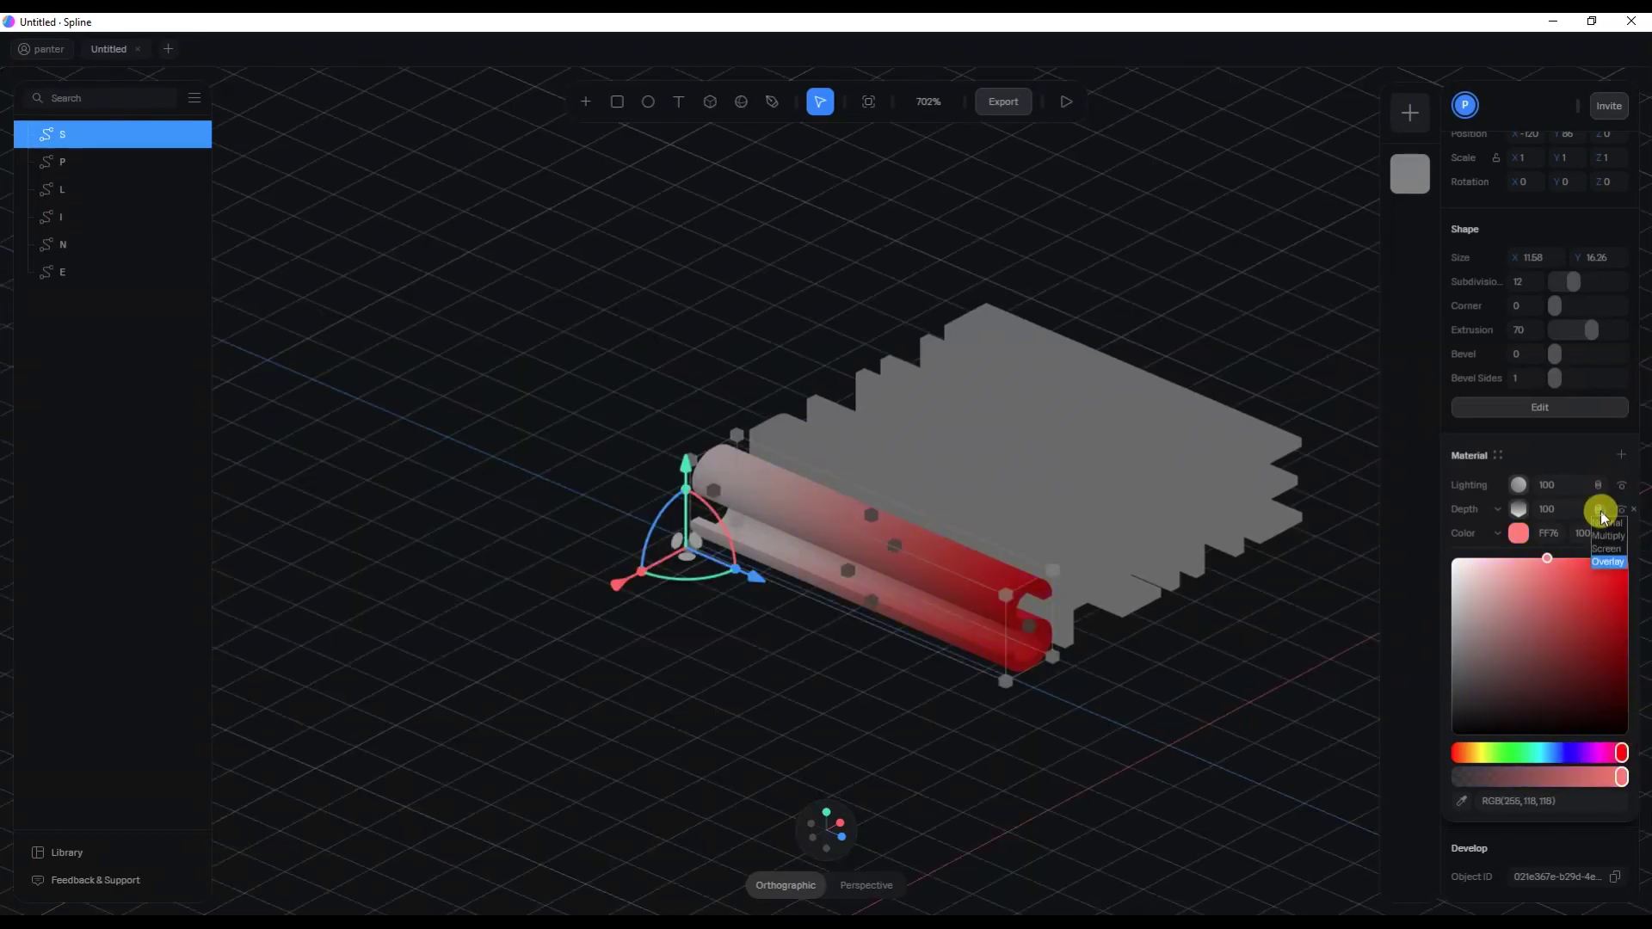
{"action": "left_click", "coordinate": [1611, 525]}
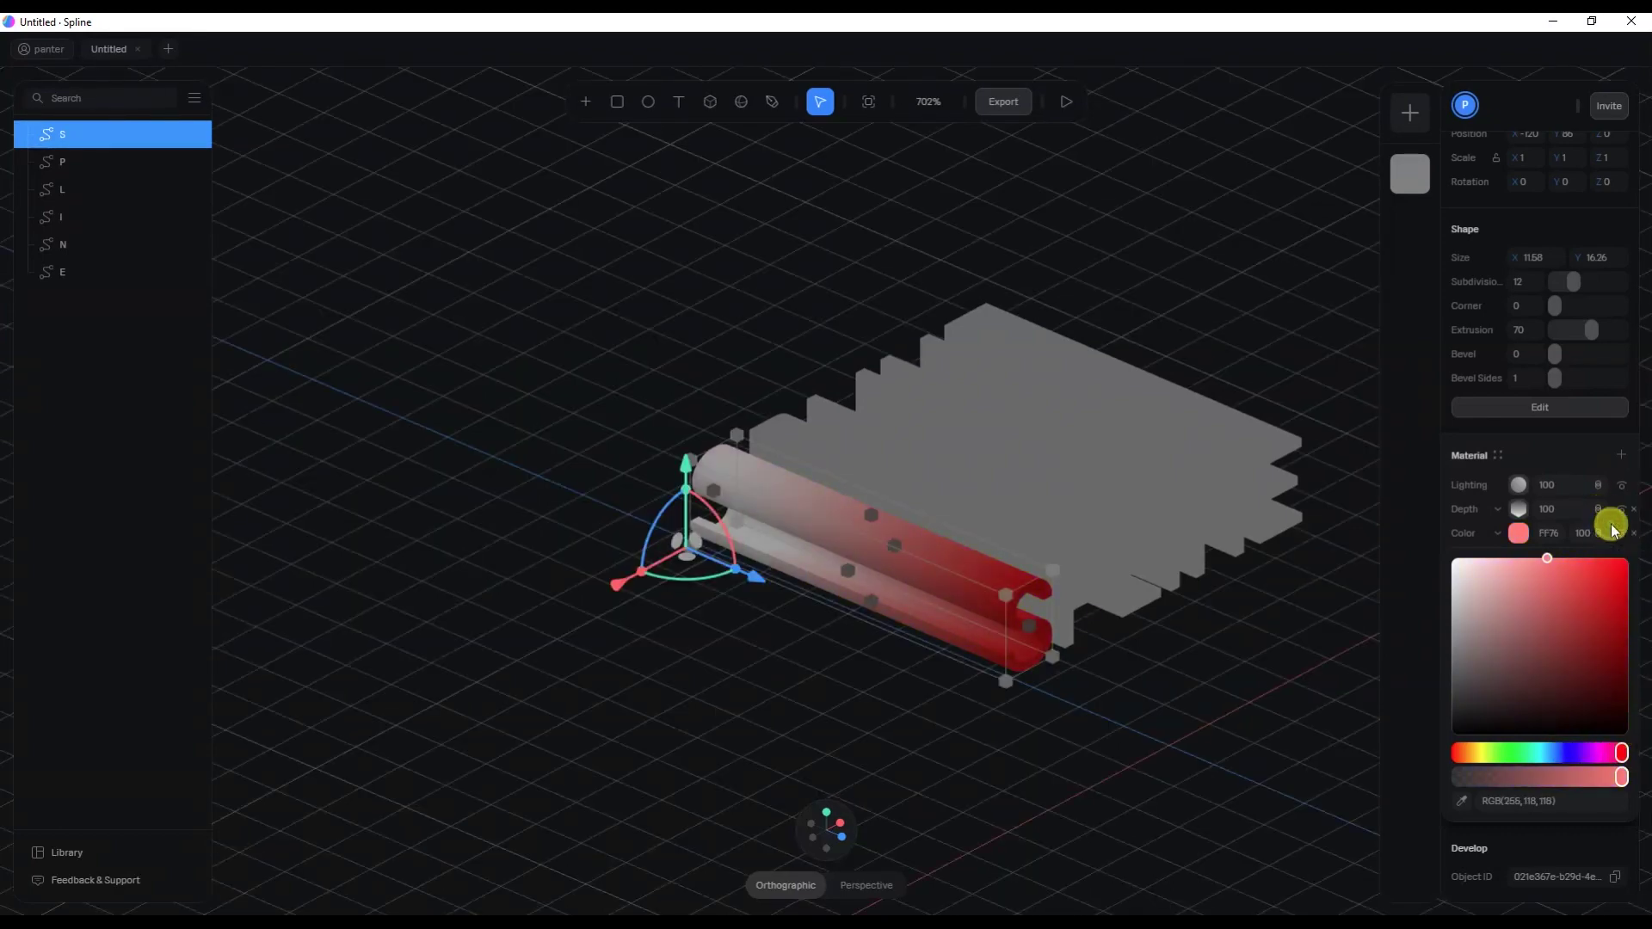
{"action": "left_click", "coordinate": [1519, 510]}
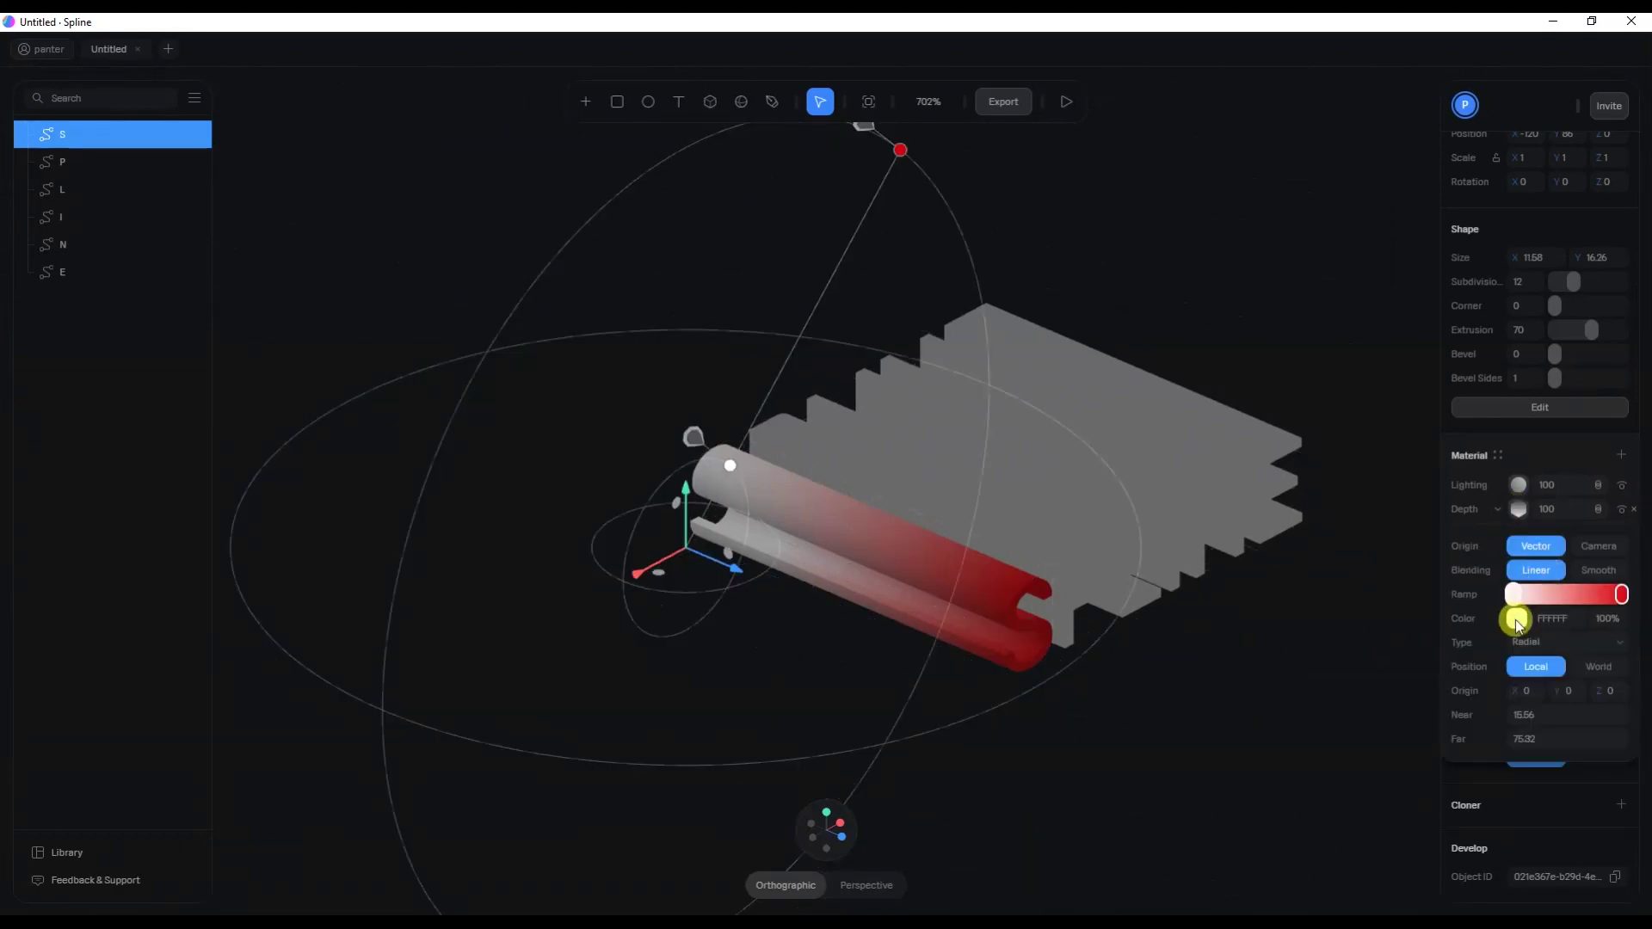
Set the Depth ramp's start stop to a saturated yellow (FEE634).
{"action": "left_click", "coordinate": [1516, 617]}
{"action": "mouse_move", "coordinate": [1517, 677]}
{"action": "left_mouse_down"}
{"action": "mouse_move", "coordinate": [1597, 664]}
{"action": "mouse_move", "coordinate": [1521, 660]}
{"action": "left_mouse_up"}
{"action": "left_click", "coordinate": [1460, 838]}
{"action": "left_click_drag", "start_coordinate": [1461, 838], "coordinate": [1482, 838]}
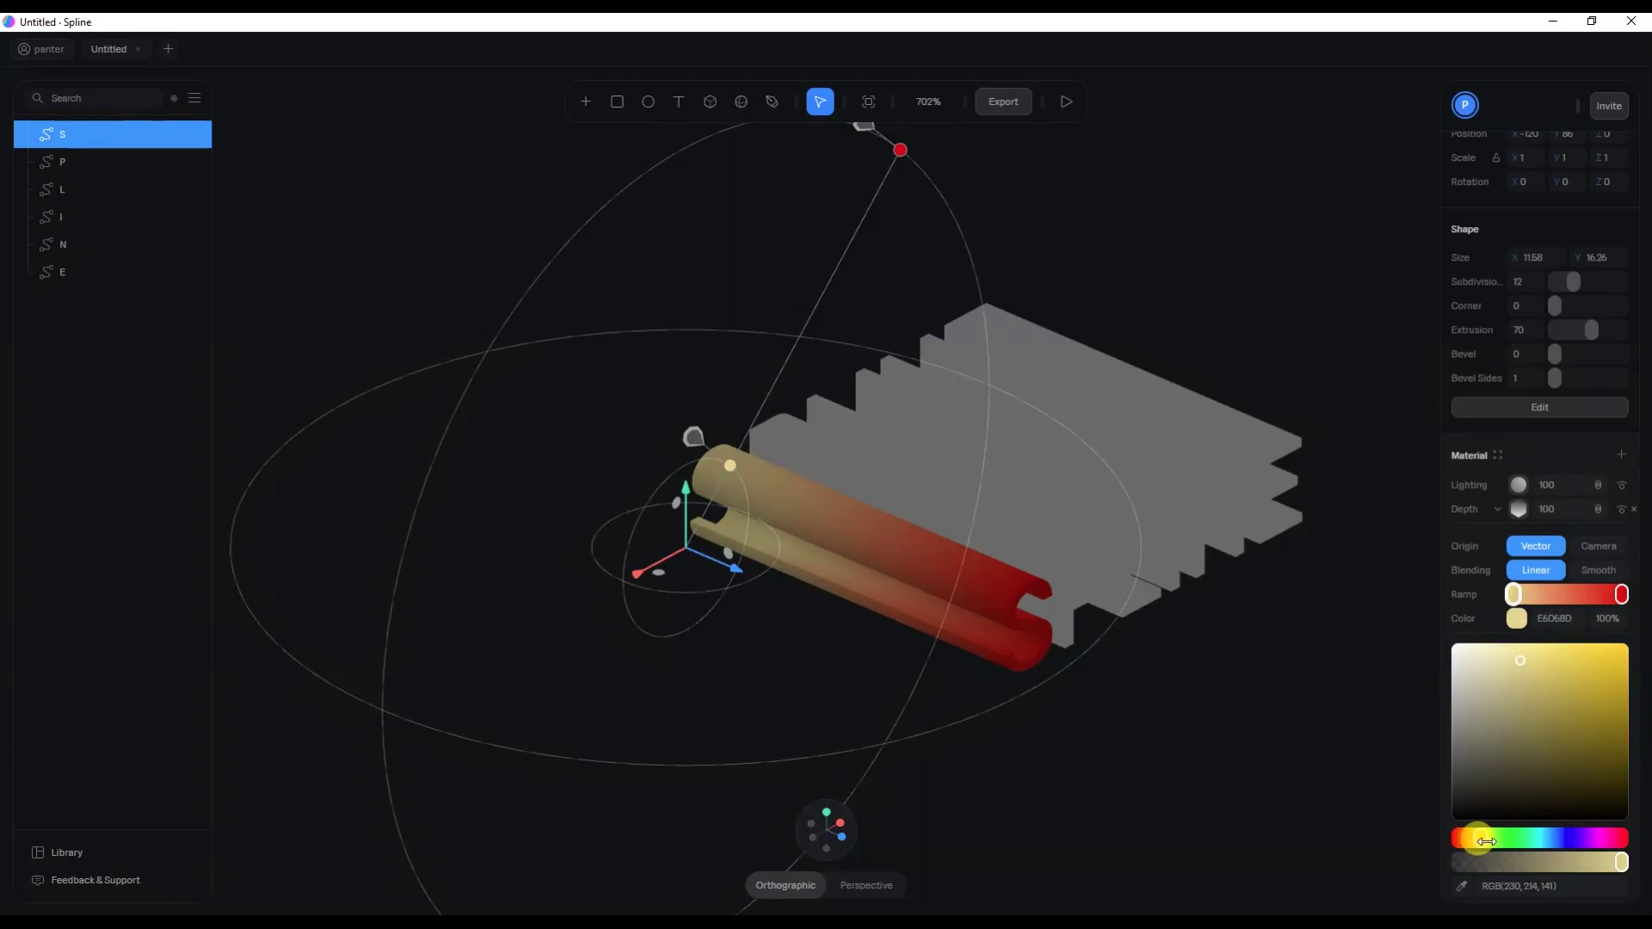
{"action": "left_click_drag", "start_coordinate": [1575, 684], "coordinate": [1593, 644]}
{"action": "left_click", "coordinate": [1520, 801]}
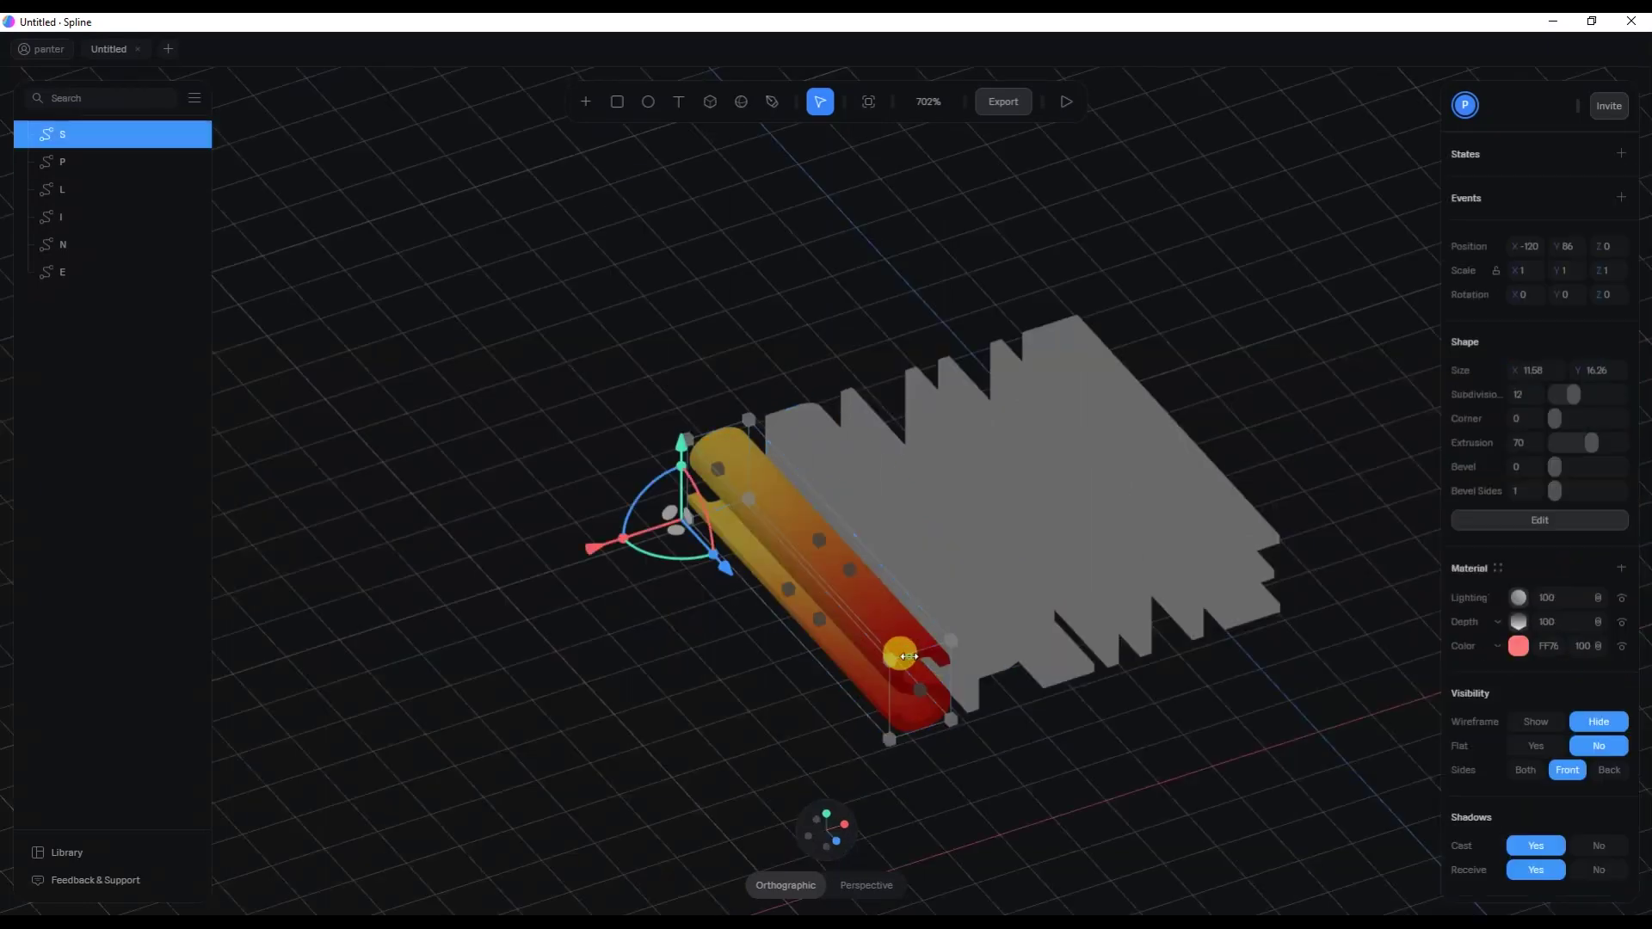
{"action": "scroll", "coordinate": [920, 675], "scroll_direction": "up", "scroll_amount": 3}
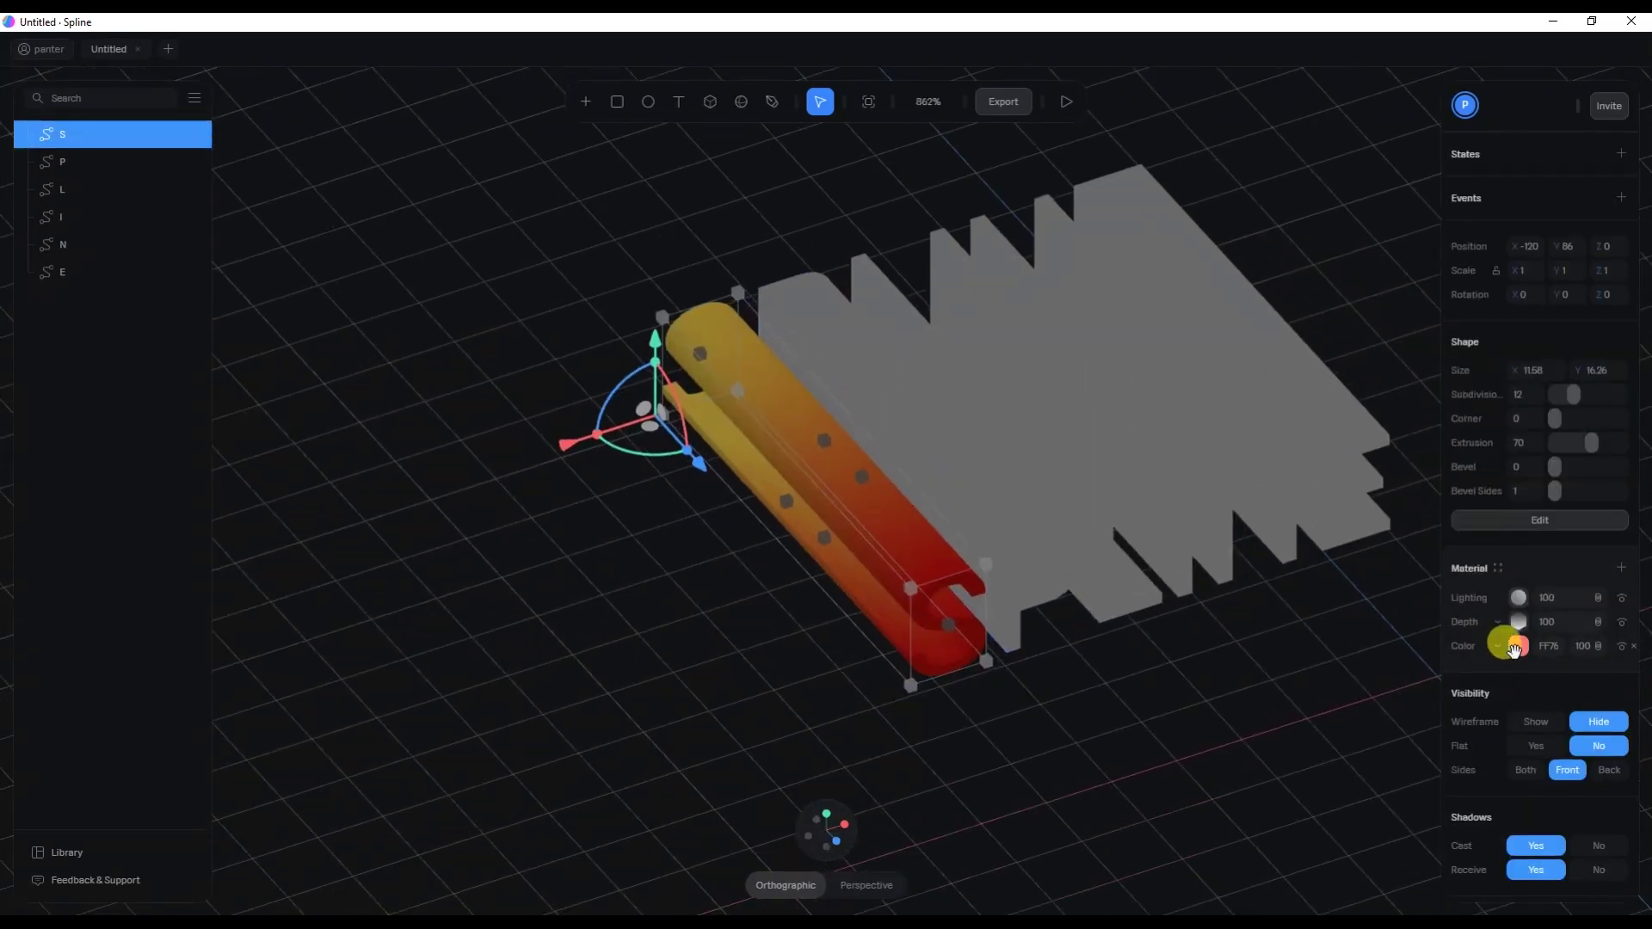
Add a Fresnel layer to the S material and lower its bias to -0.15.
{"action": "left_click", "coordinate": [1621, 567]}
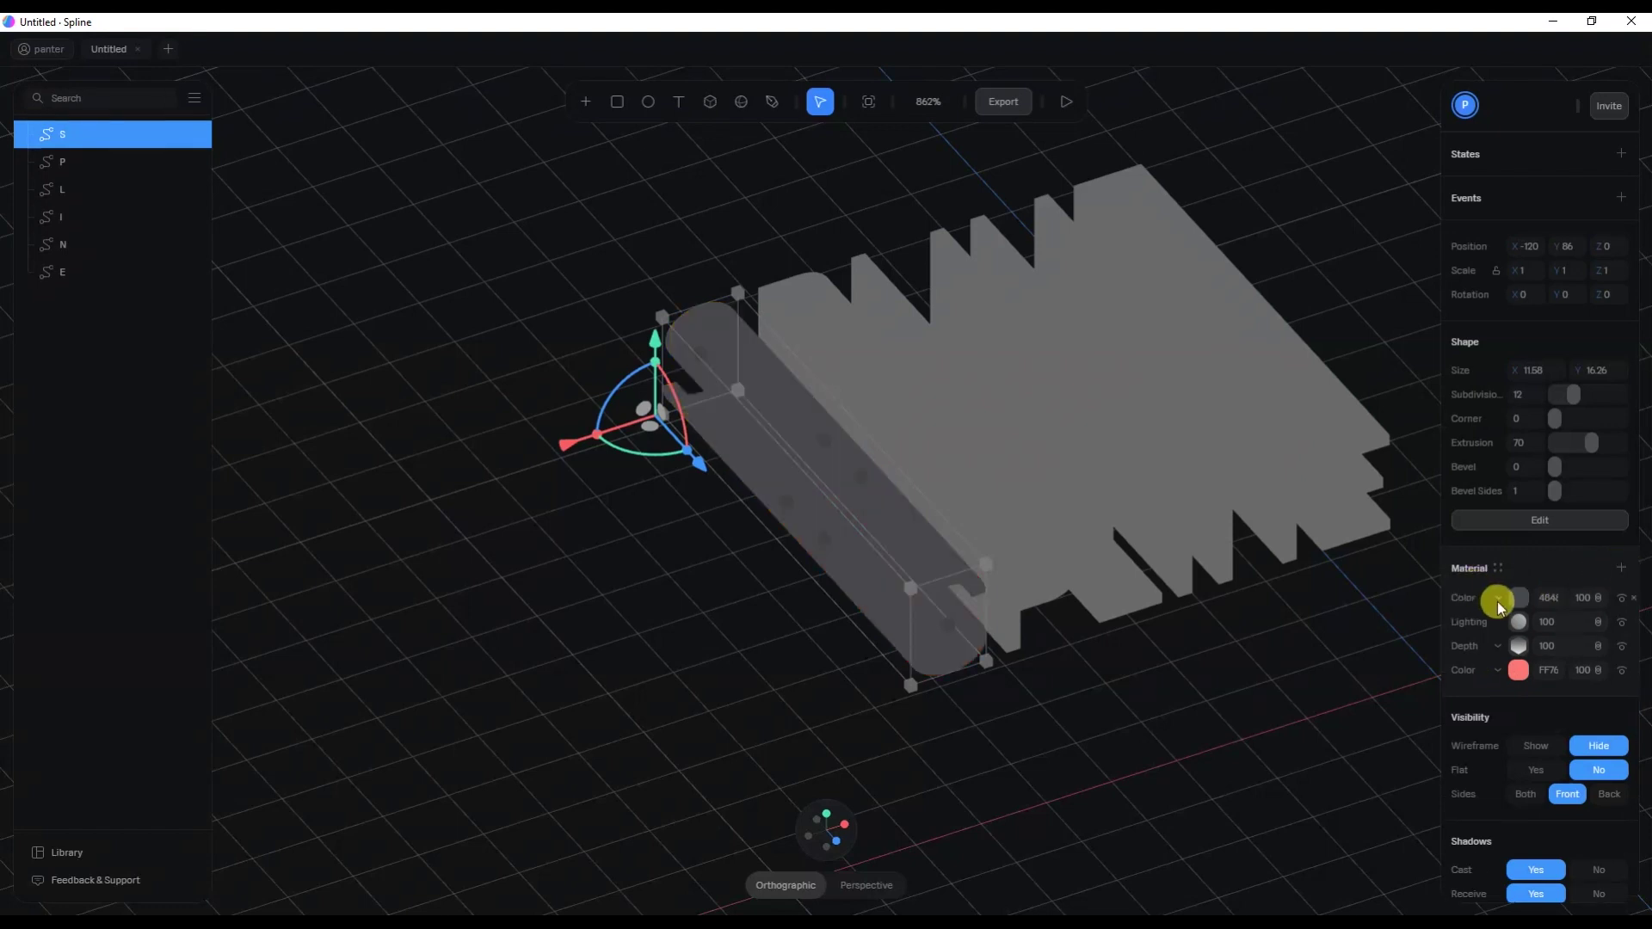
{"action": "left_click", "coordinate": [1499, 596]}
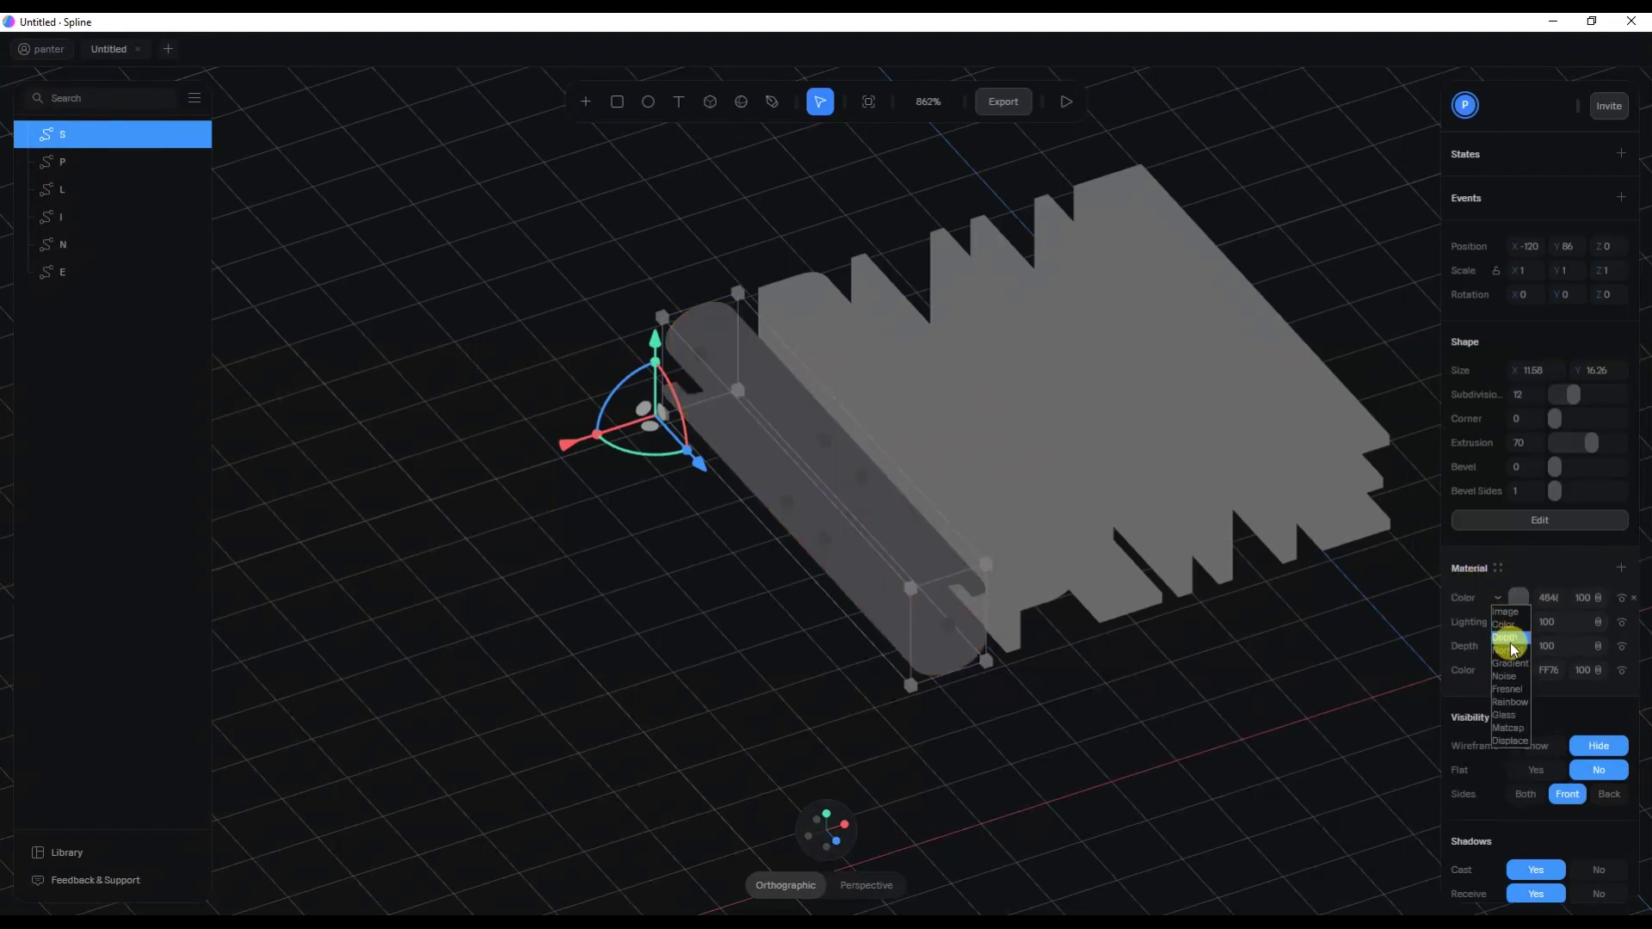
{"action": "left_click", "coordinate": [1514, 688]}
{"action": "scroll", "coordinate": [1419, 590], "scroll_direction": "up", "scroll_amount": 2}
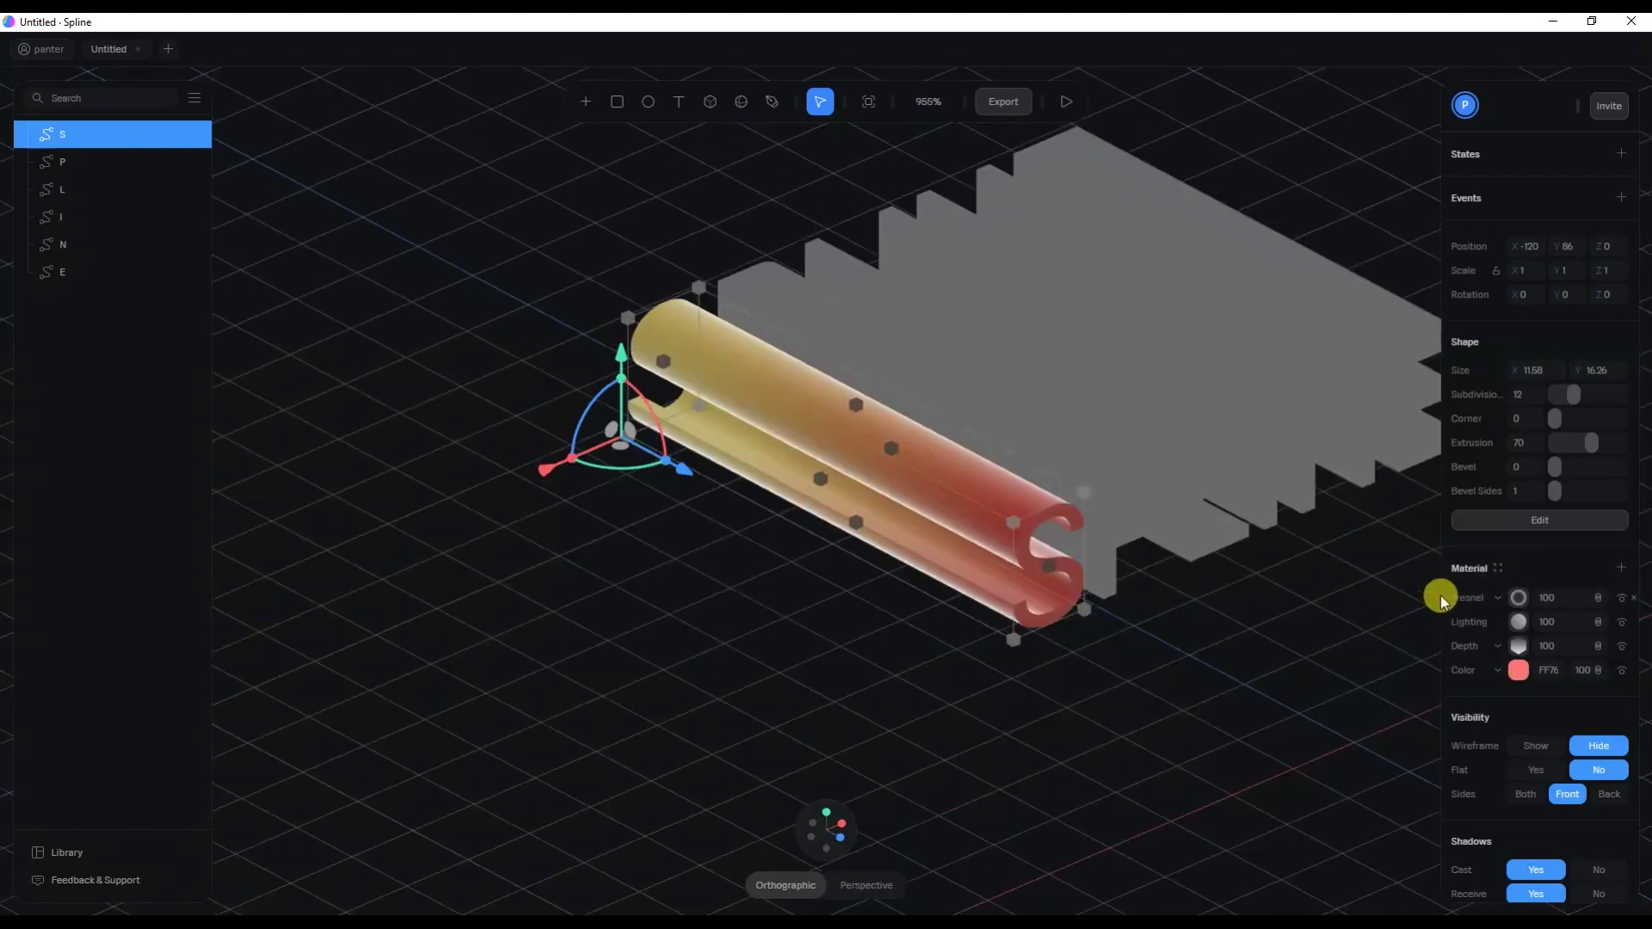
{"action": "left_click", "coordinate": [1518, 597]}
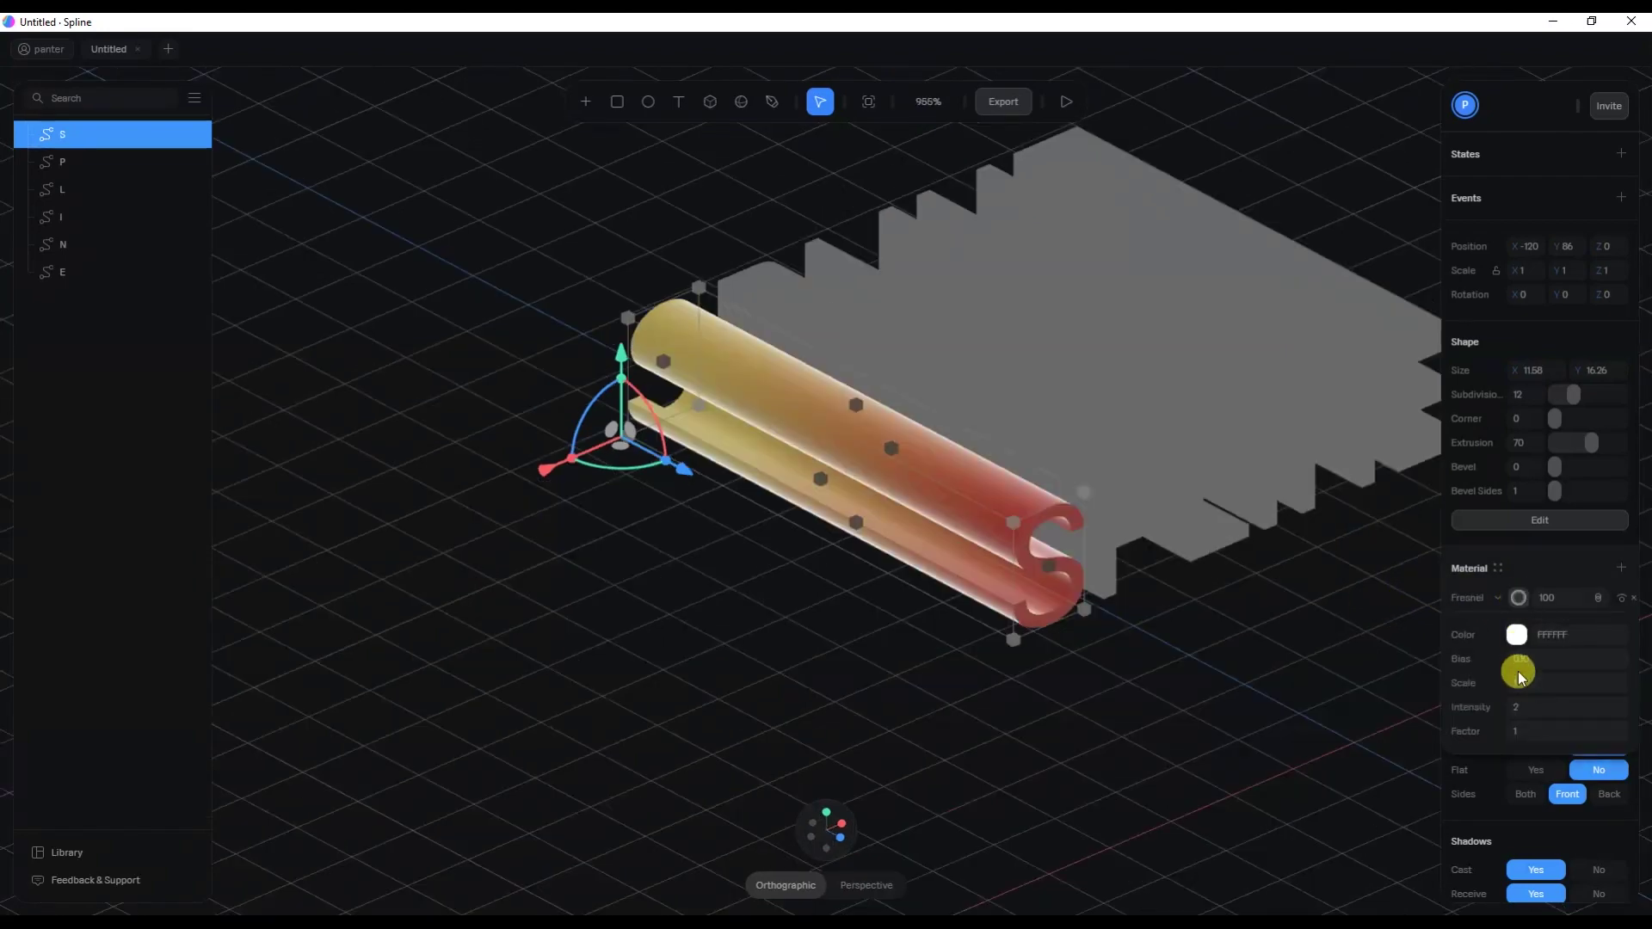
{"action": "left_click_drag", "start_coordinate": [1514, 659], "coordinate": [1481, 658]}
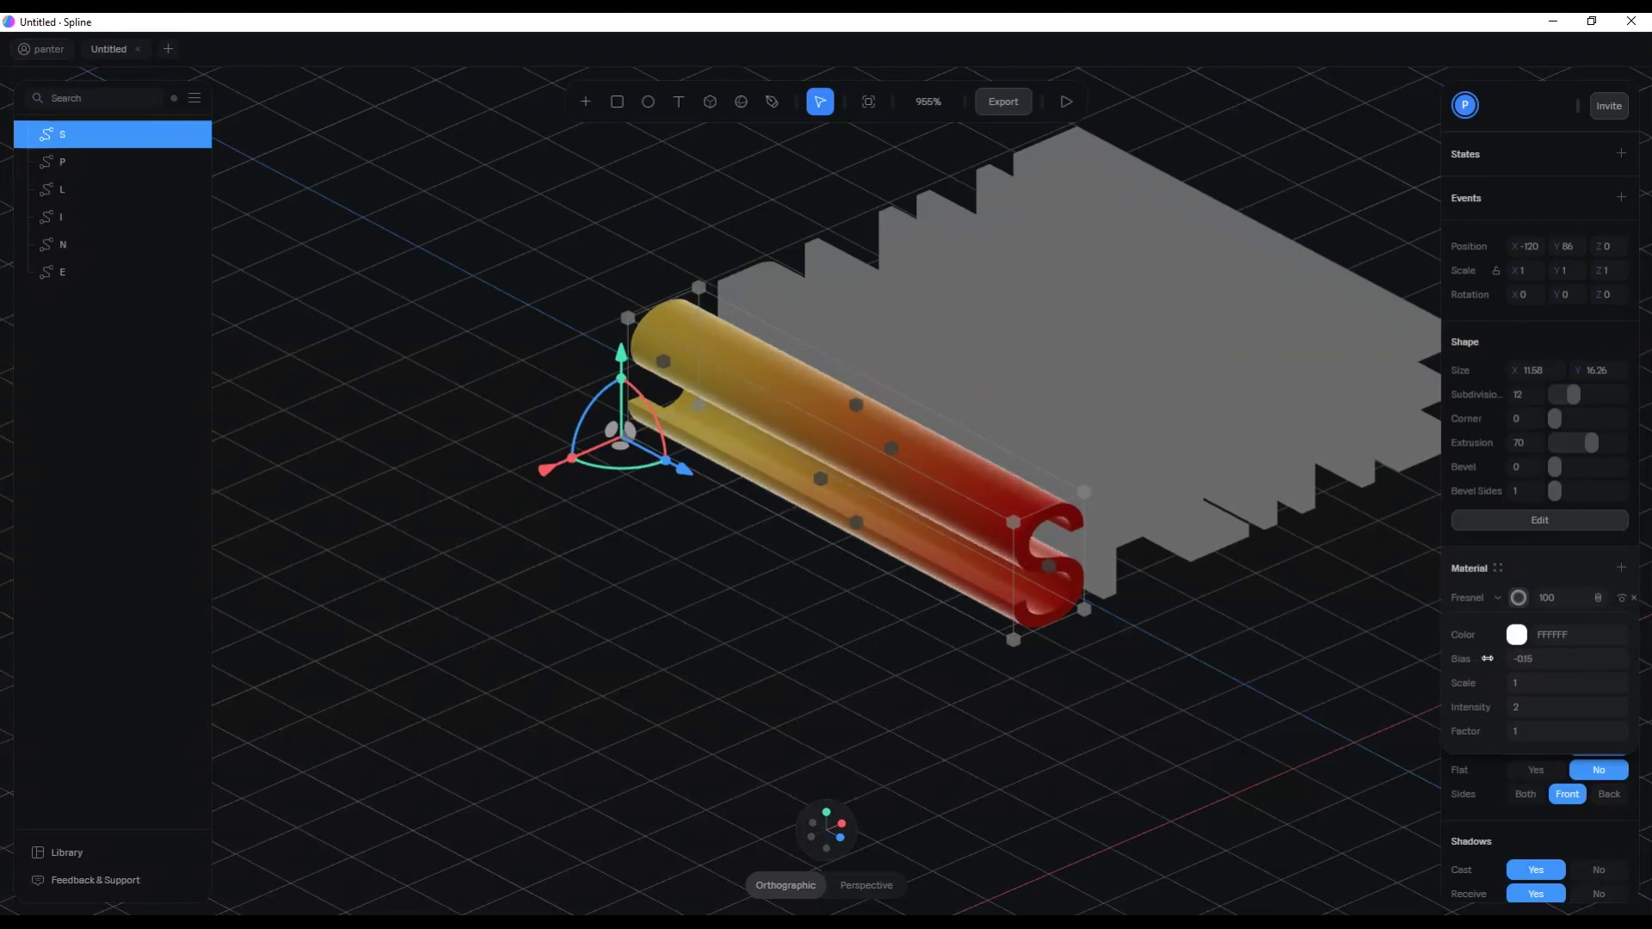
Open the saved materials library for the S letter's material.
{"action": "left_click", "coordinate": [1121, 661]}
{"action": "left_click_drag", "start_coordinate": [1204, 645], "coordinate": [1217, 613]}
{"action": "key", "text": "ctrl+z"}
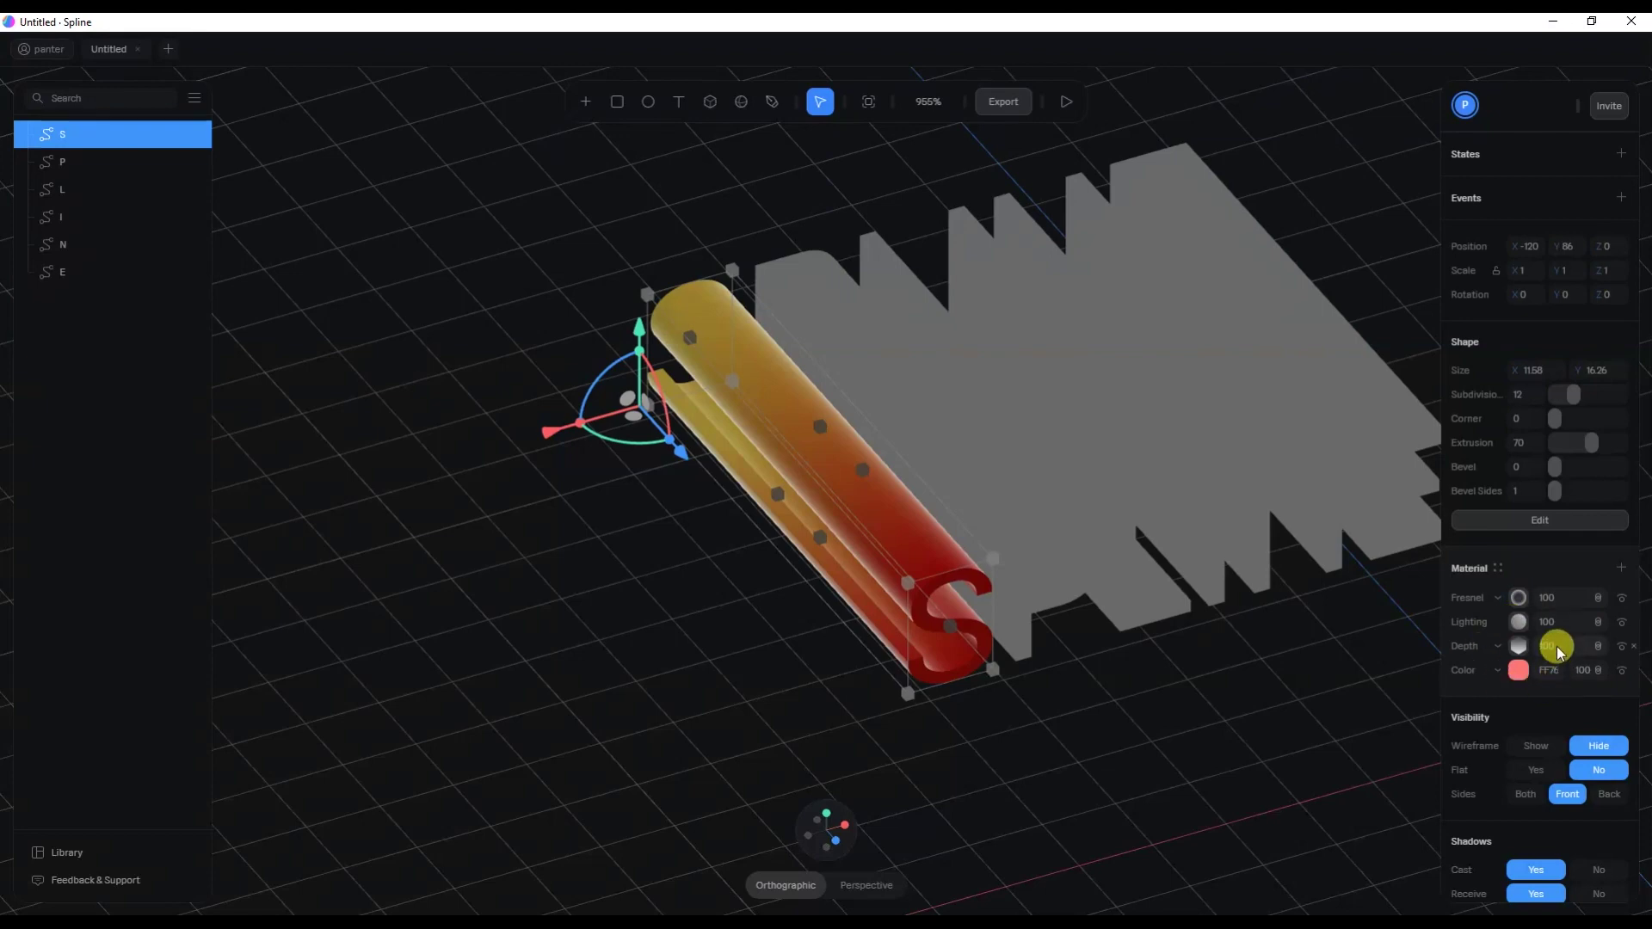
{"action": "left_click", "coordinate": [1499, 568]}
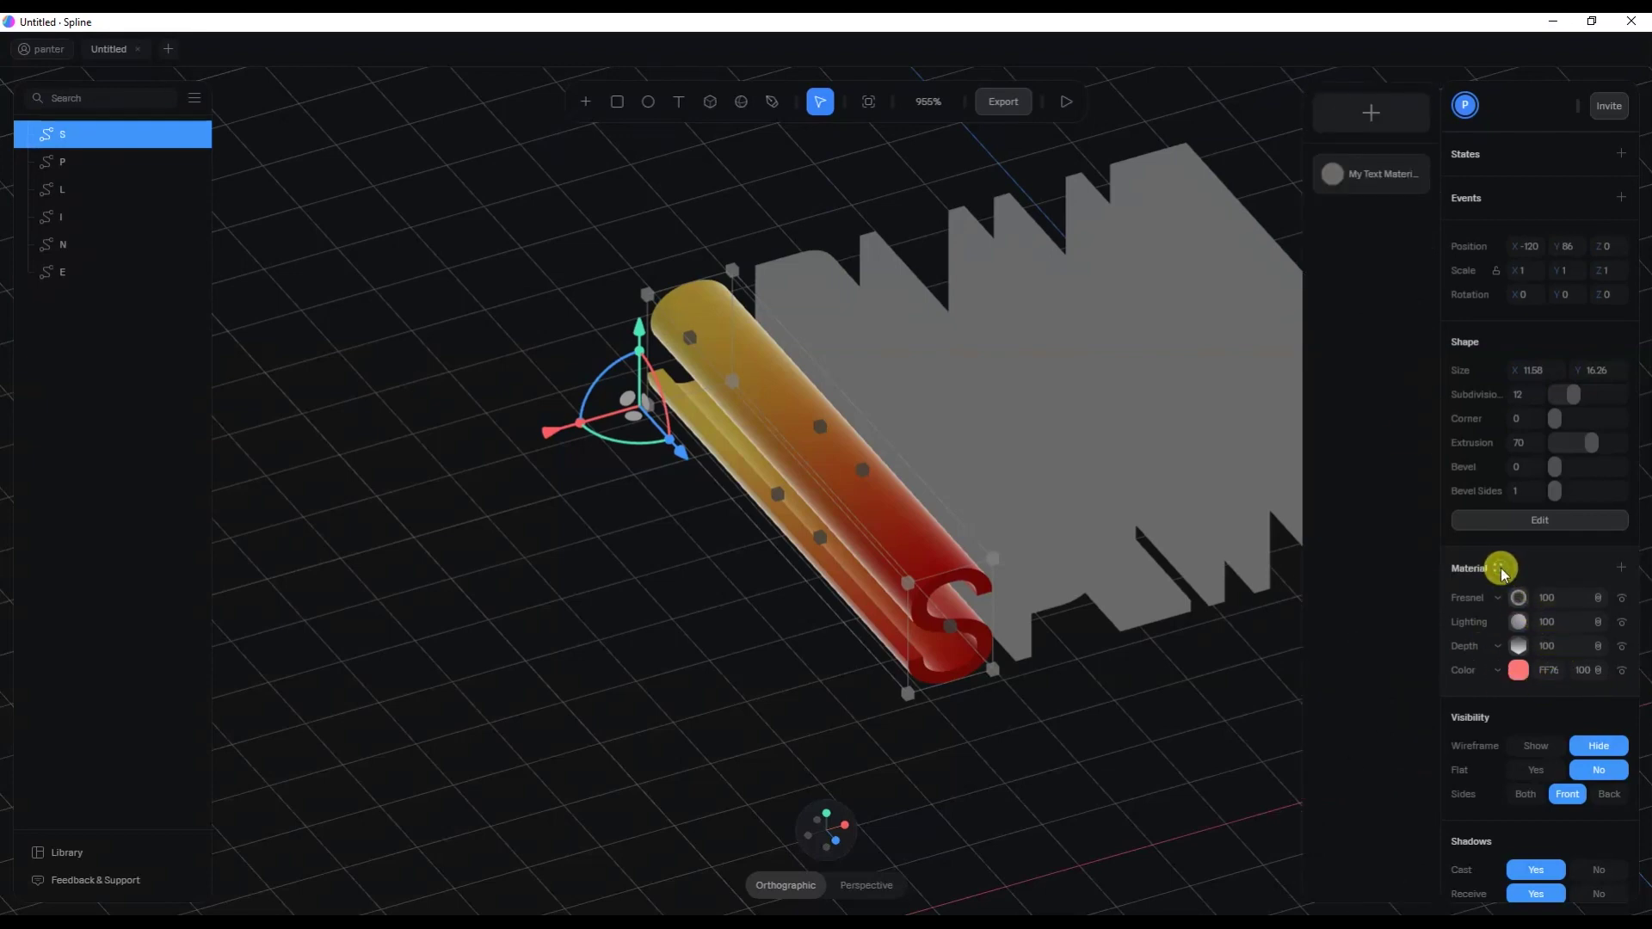
Save the S letter's material as a new asset named 'Red+Yellow'.
{"action": "left_click", "coordinate": [1371, 114]}
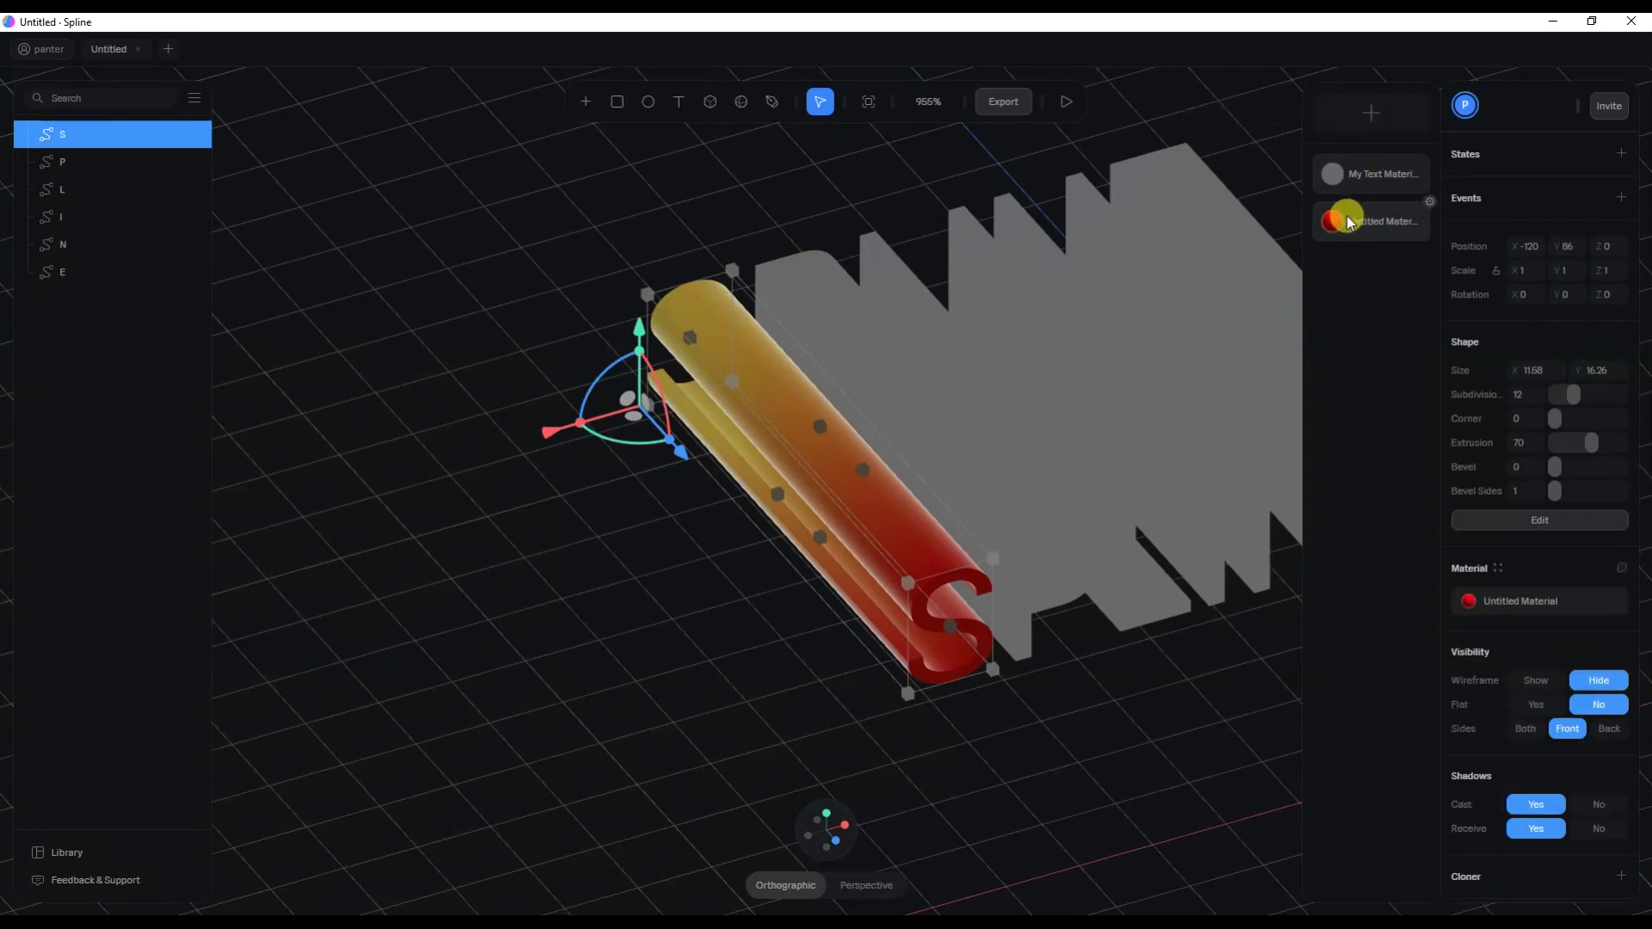
{"action": "left_click", "coordinate": [1500, 603]}
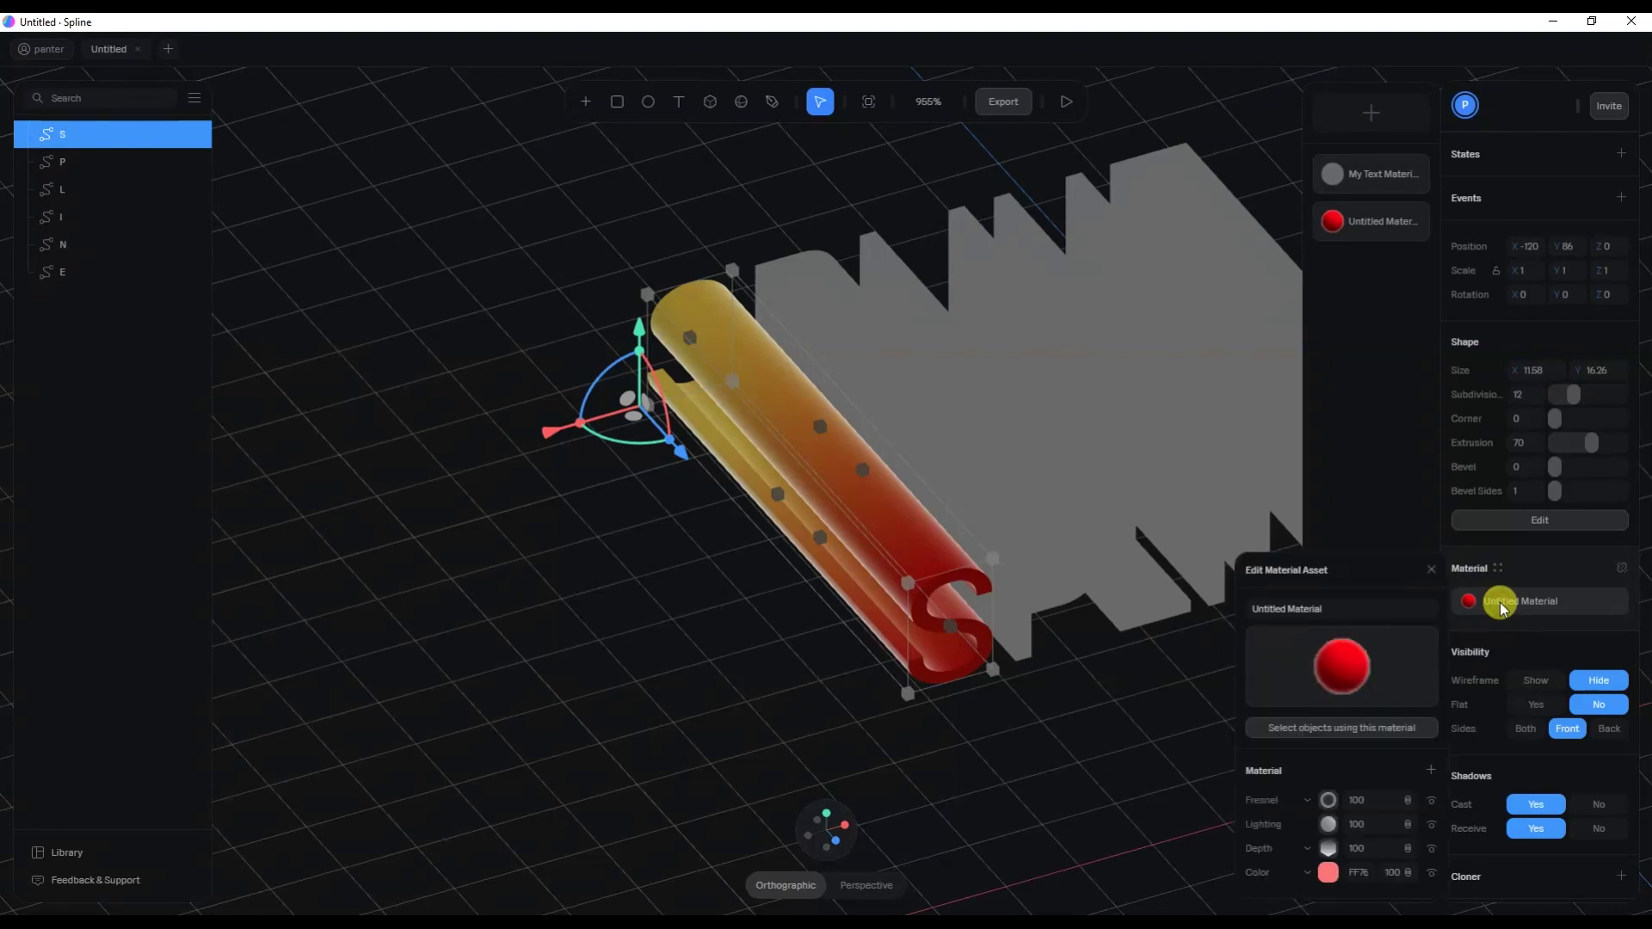
{"action": "left_click", "coordinate": [1360, 609]}
{"action": "key", "text": "ctrl+a"}
{"action": "type", "text": "Red"}
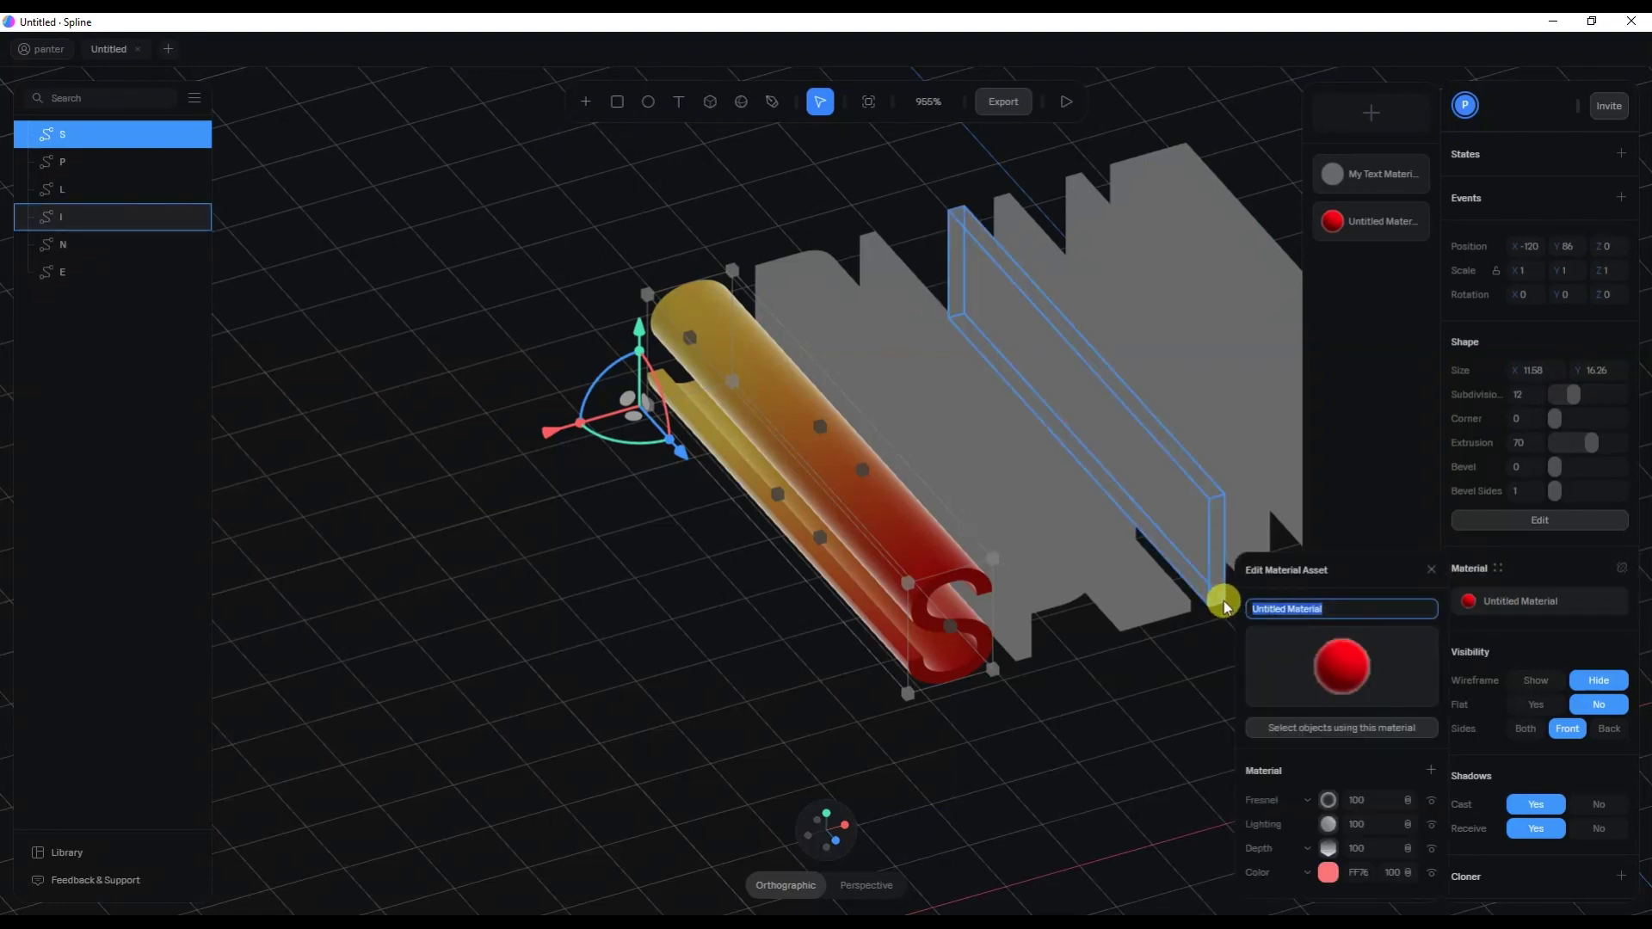
{"action": "type", "text": "+Yellow"}
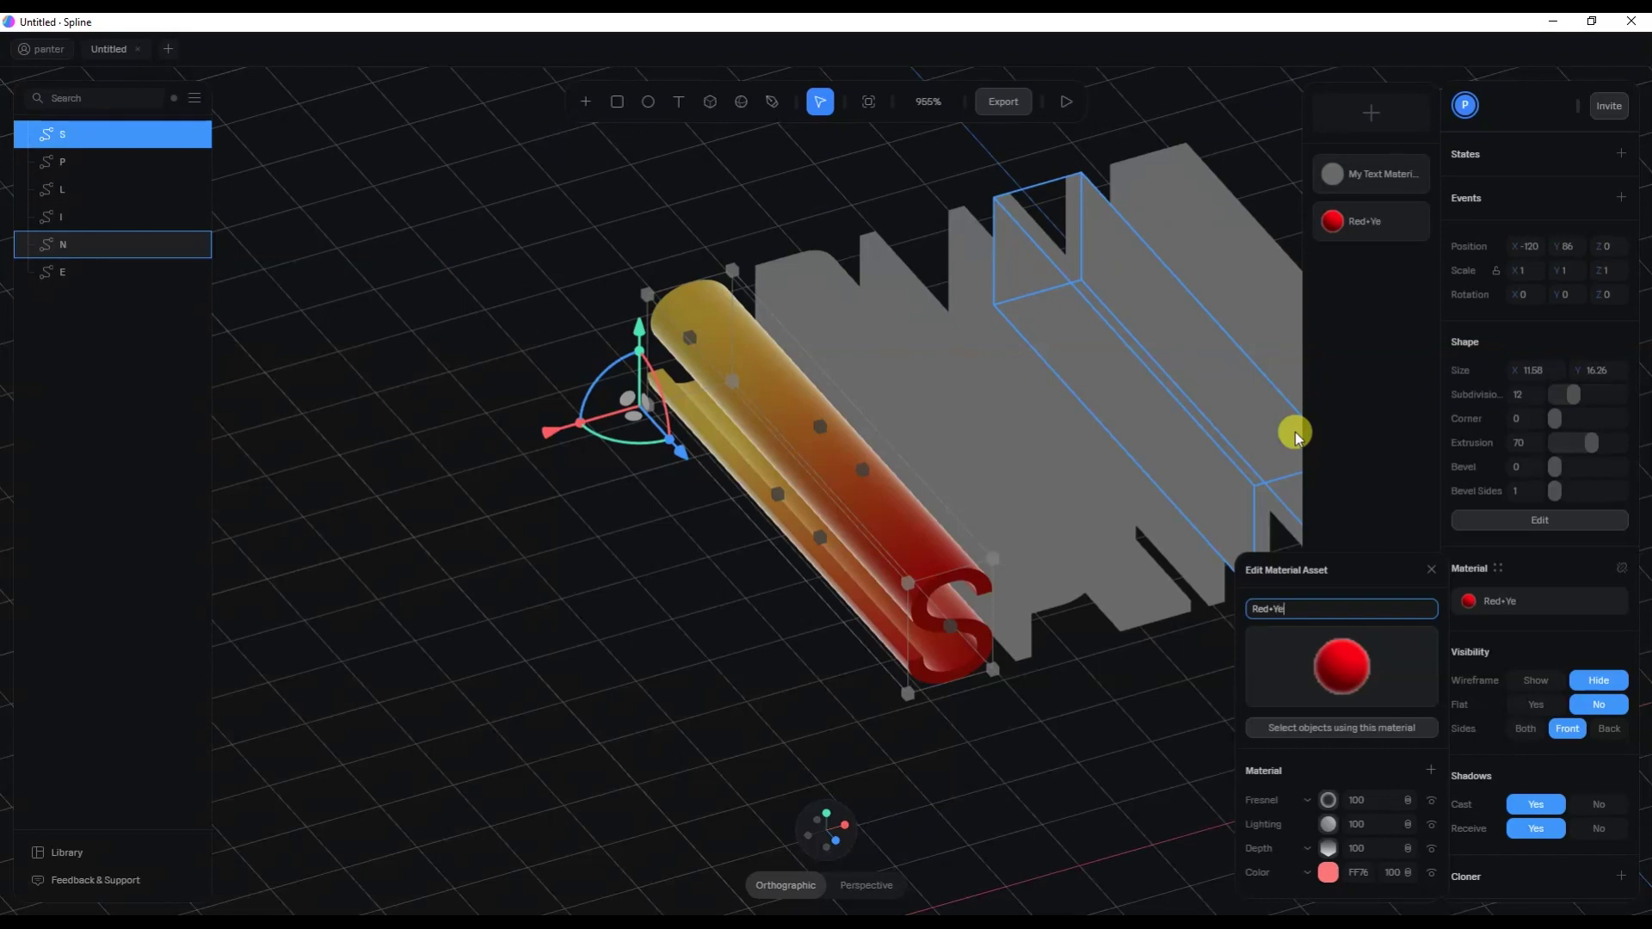
{"action": "left_click_drag", "start_coordinate": [1141, 693], "coordinate": [985, 705]}
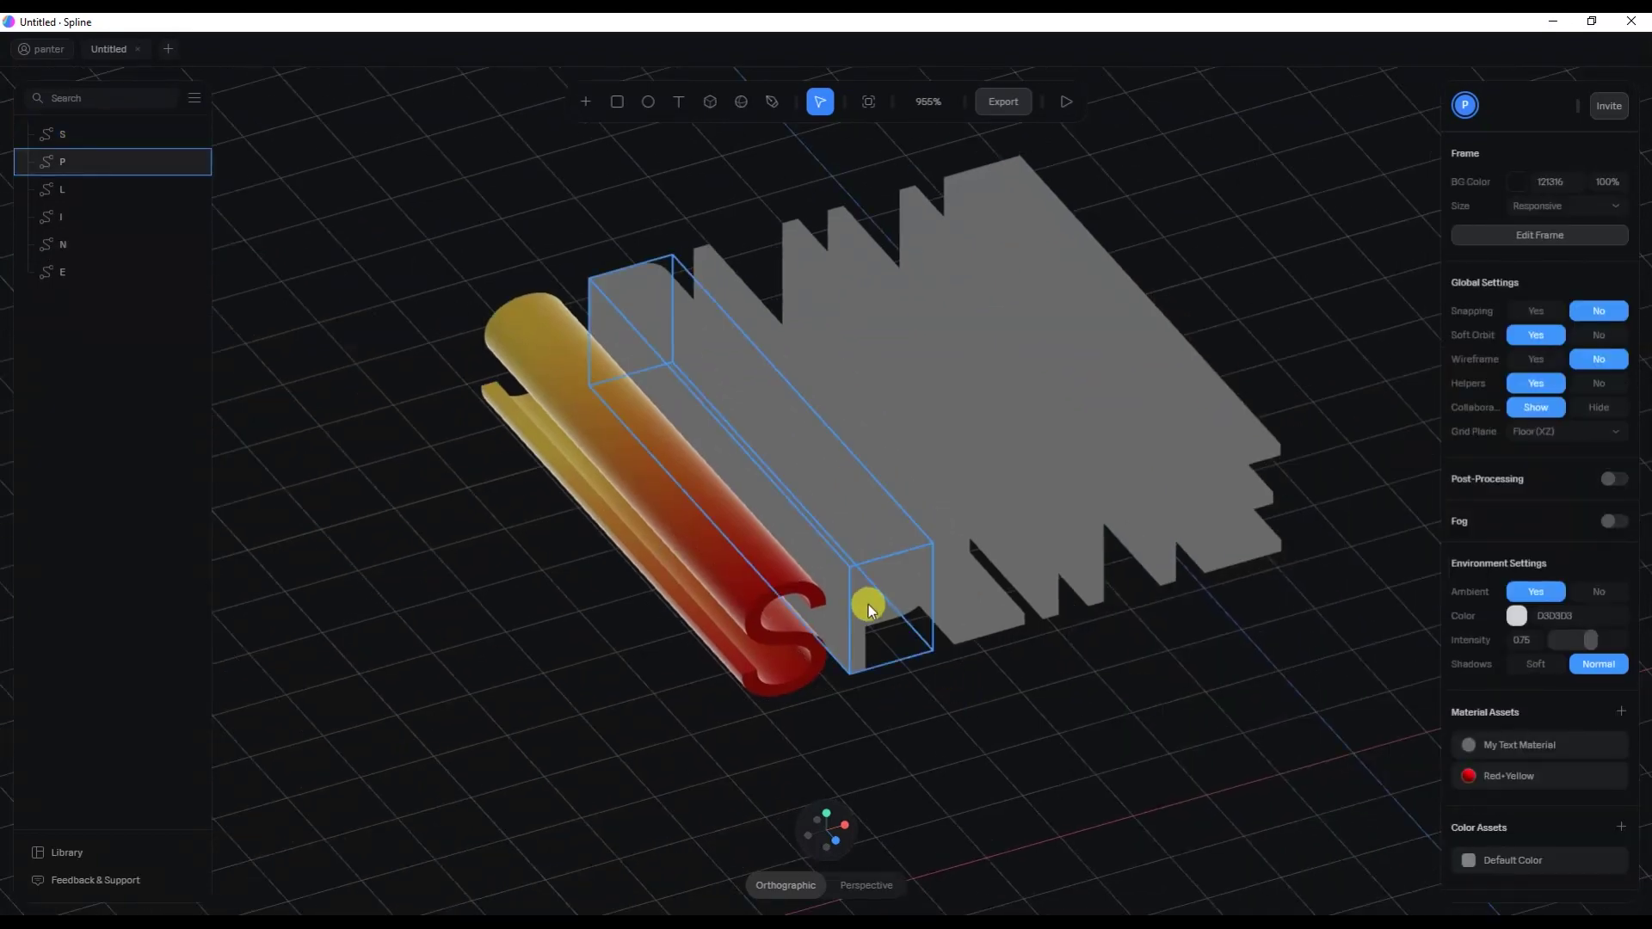
Apply the Red+Yellow material to the P, L and I letters.
{"action": "left_click", "coordinate": [868, 602]}
{"action": "left_click", "coordinate": [1486, 590]}
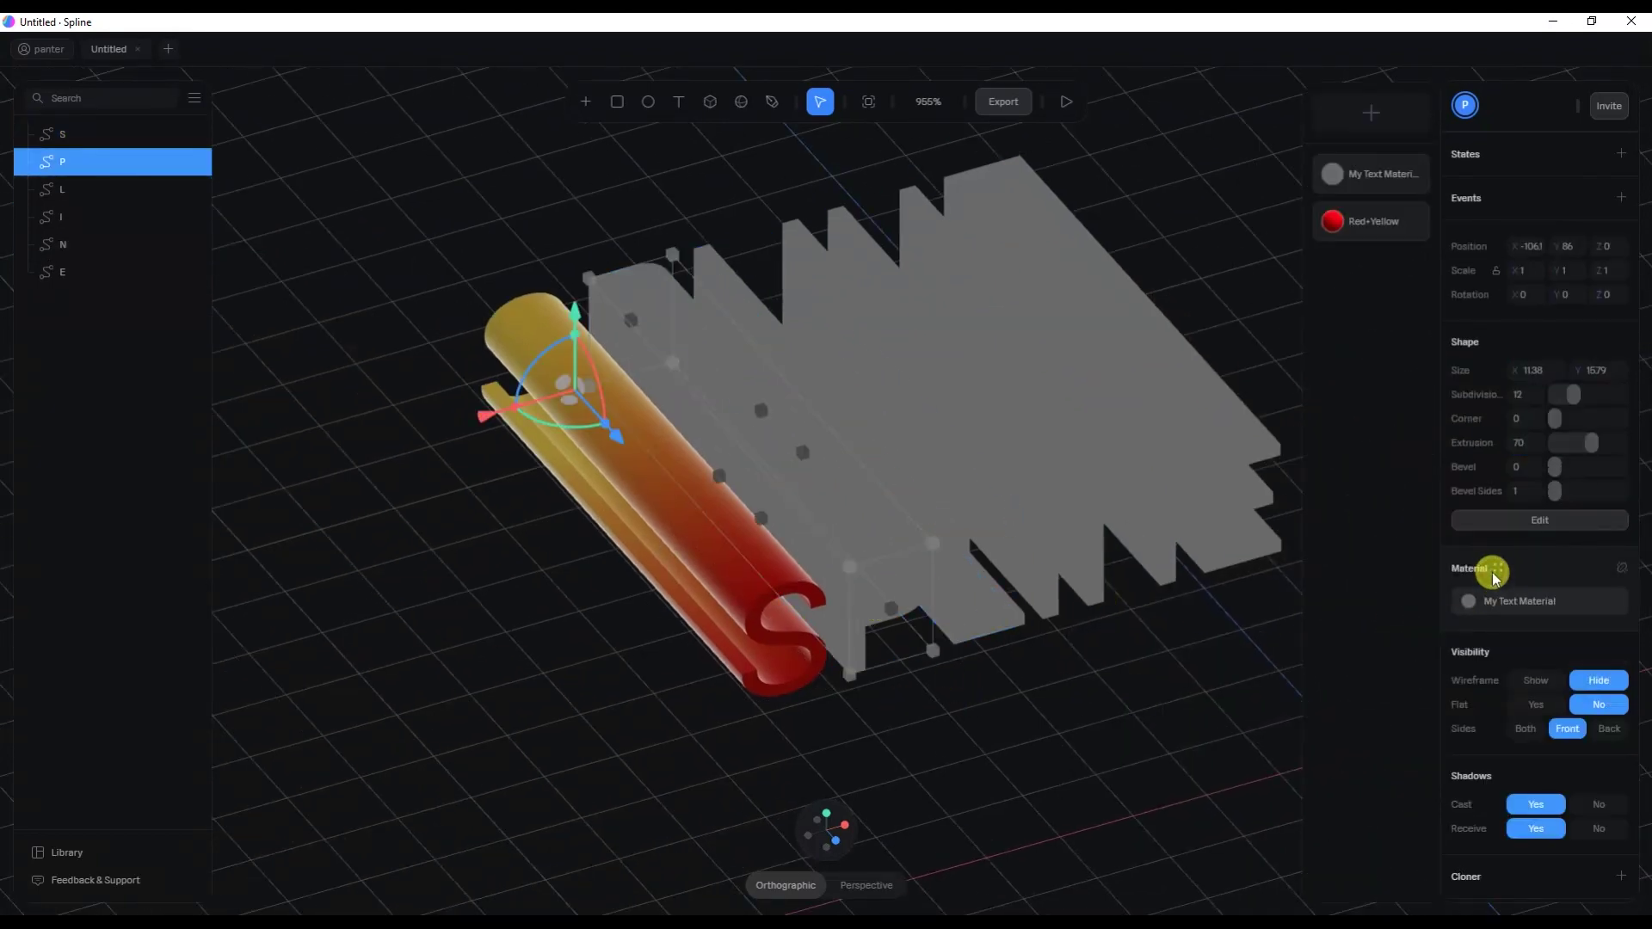
{"action": "left_click", "coordinate": [1377, 222]}
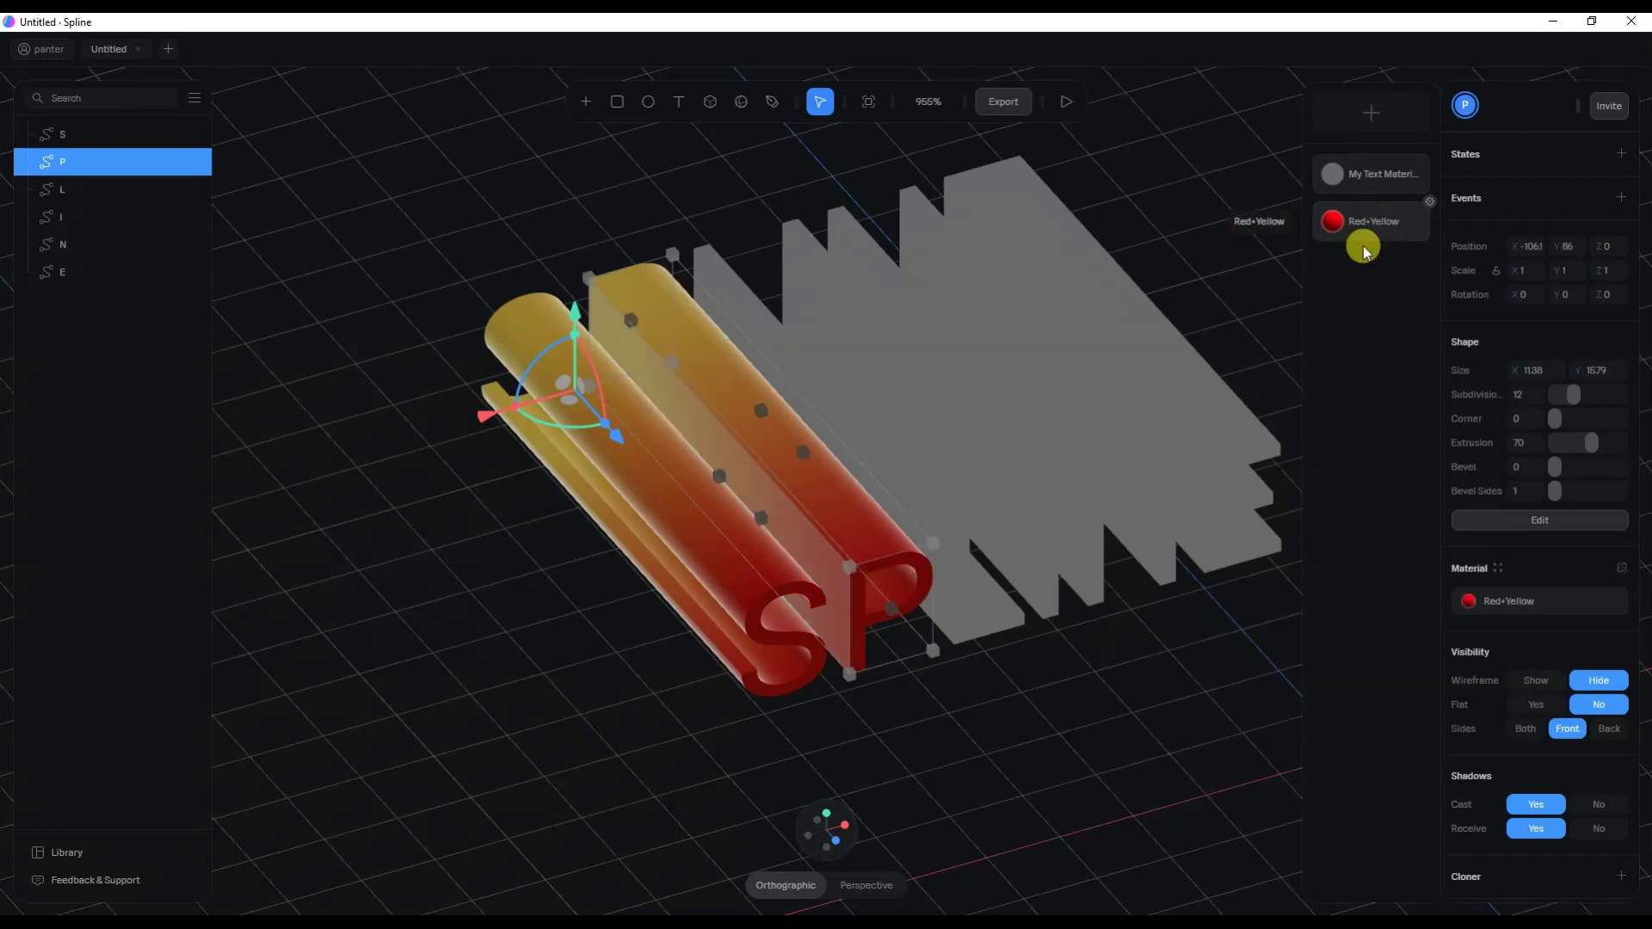
{"action": "left_click", "coordinate": [987, 632]}
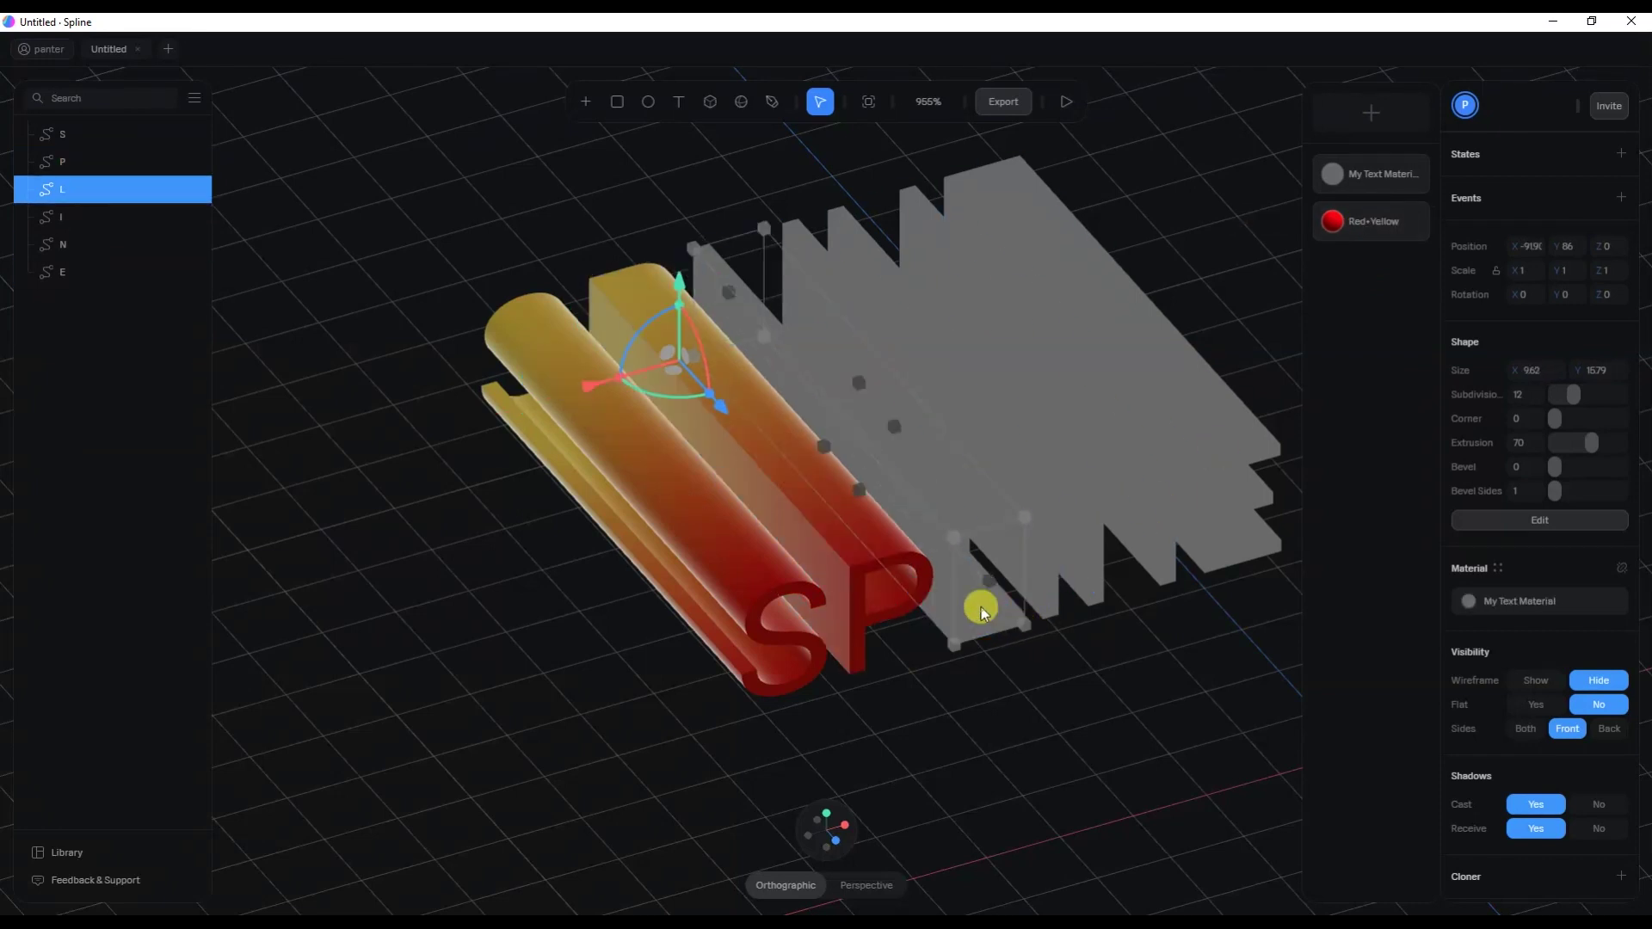
{"action": "left_click", "coordinate": [1369, 226]}
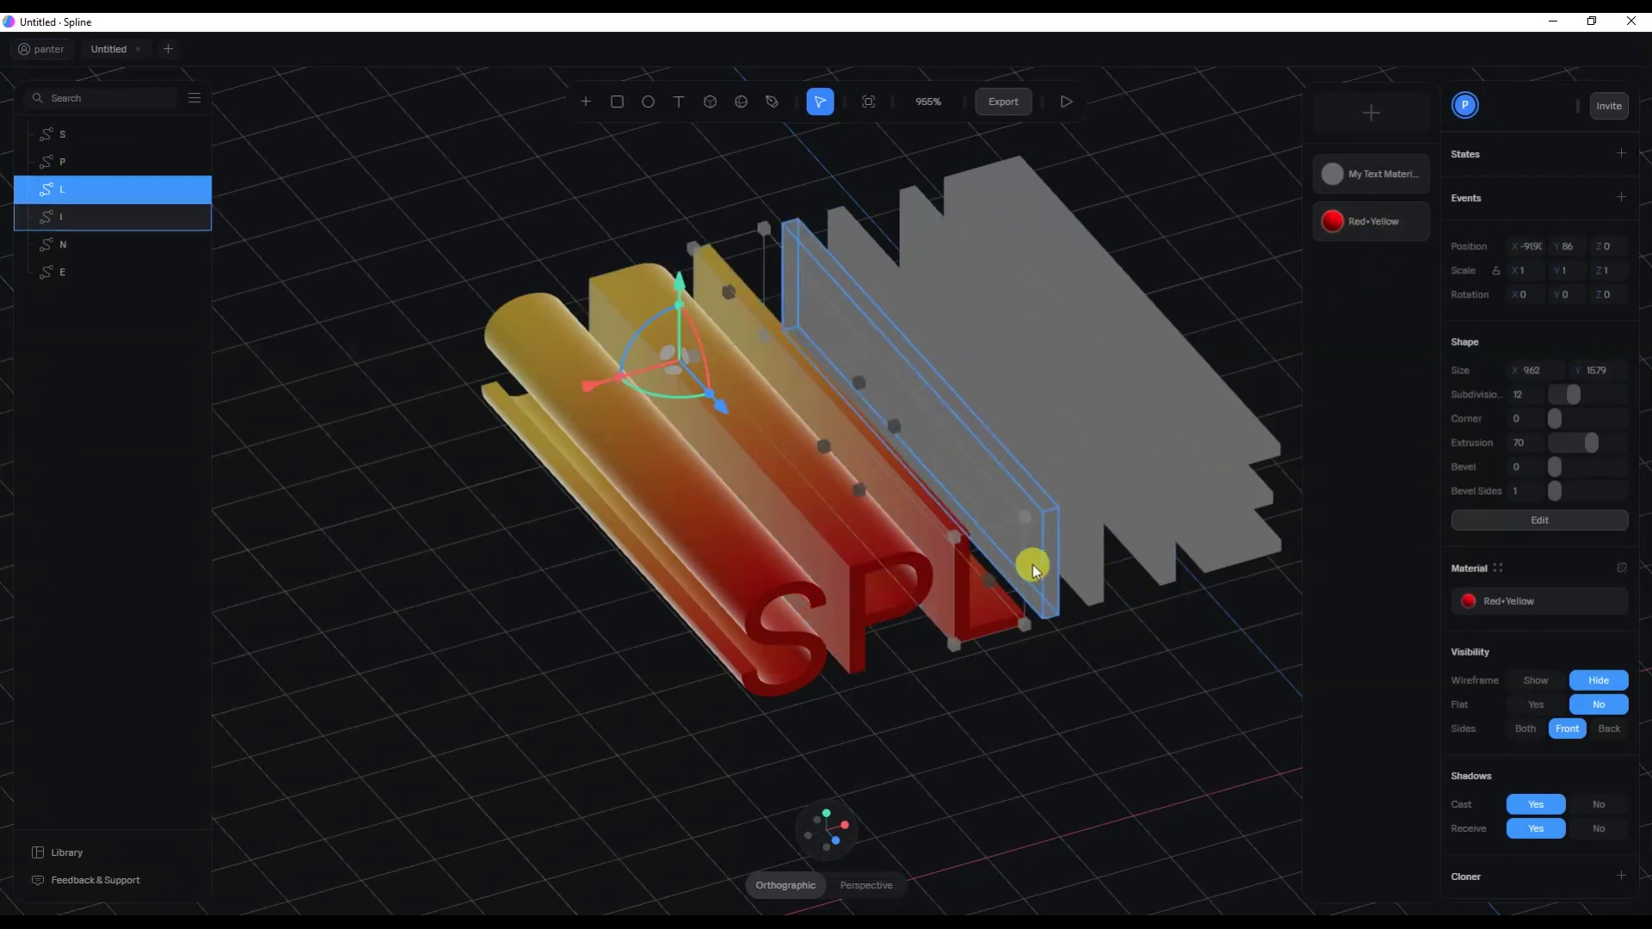
{"action": "left_click", "coordinate": [1035, 564]}
{"action": "left_click", "coordinate": [1348, 223]}
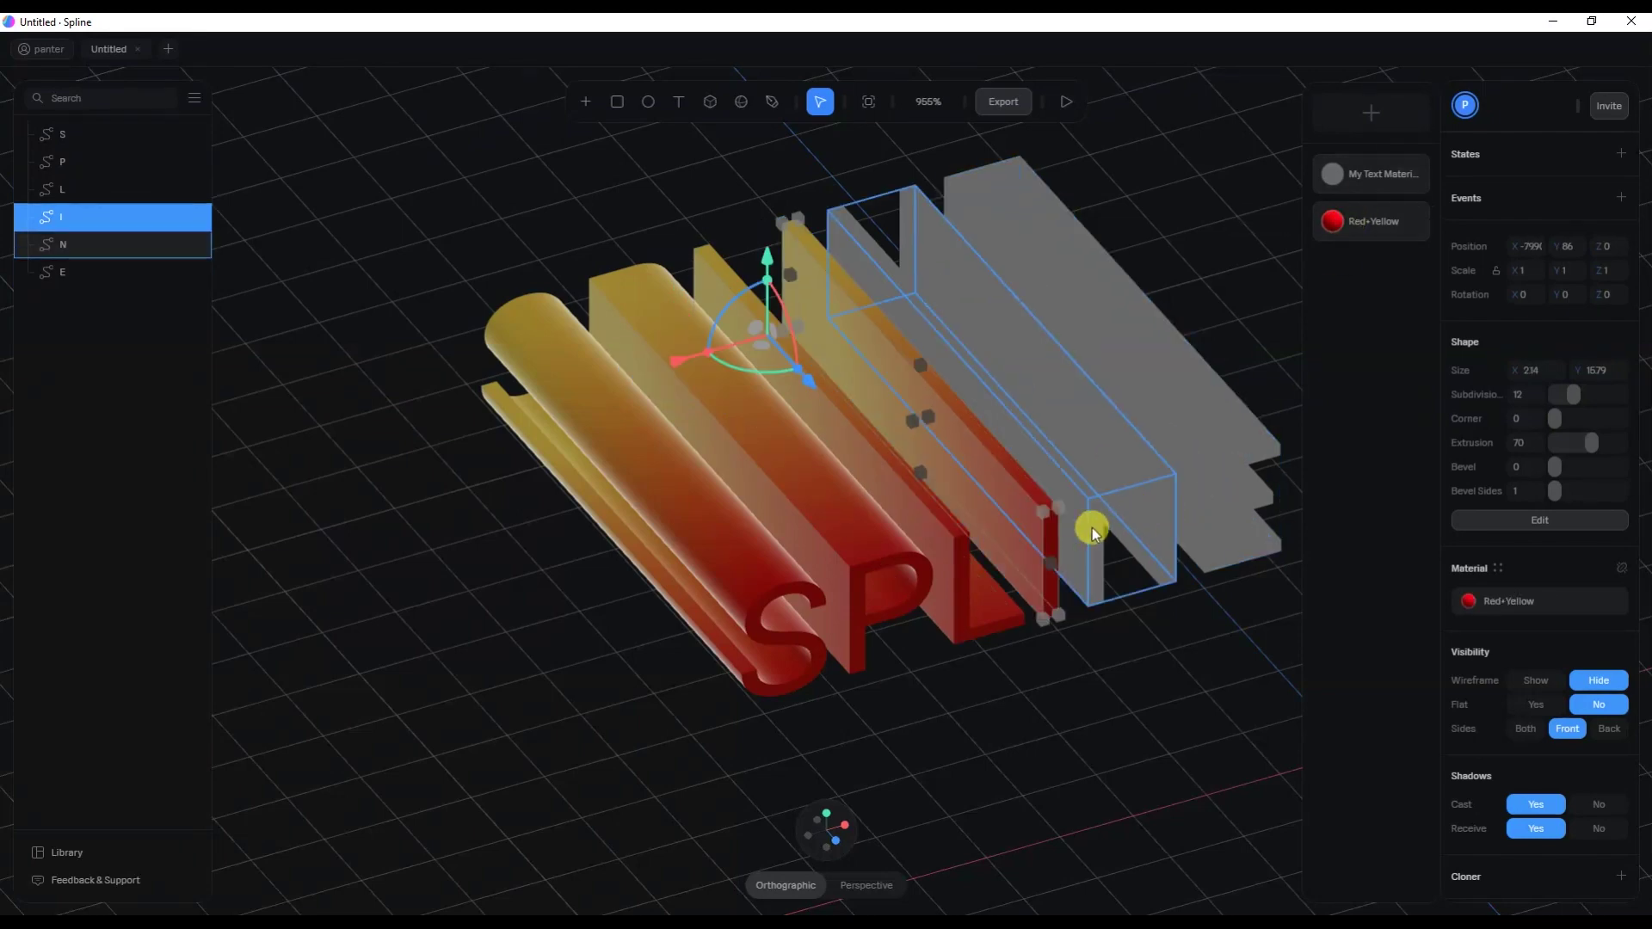
Apply Red+Yellow to N and E, deselect, then marquee-select all six letters.
{"action": "left_click", "coordinate": [1092, 527]}
{"action": "left_click", "coordinate": [1369, 222]}
{"action": "left_click", "coordinate": [1228, 483]}
{"action": "left_click", "coordinate": [1329, 226]}
{"action": "left_click", "coordinate": [1144, 684]}
{"action": "left_click_drag", "start_coordinate": [1256, 788], "coordinate": [592, 306]}
Group the six letters and add a new State where the group is scaled smaller.
{"action": "right_click", "coordinate": [705, 346]}
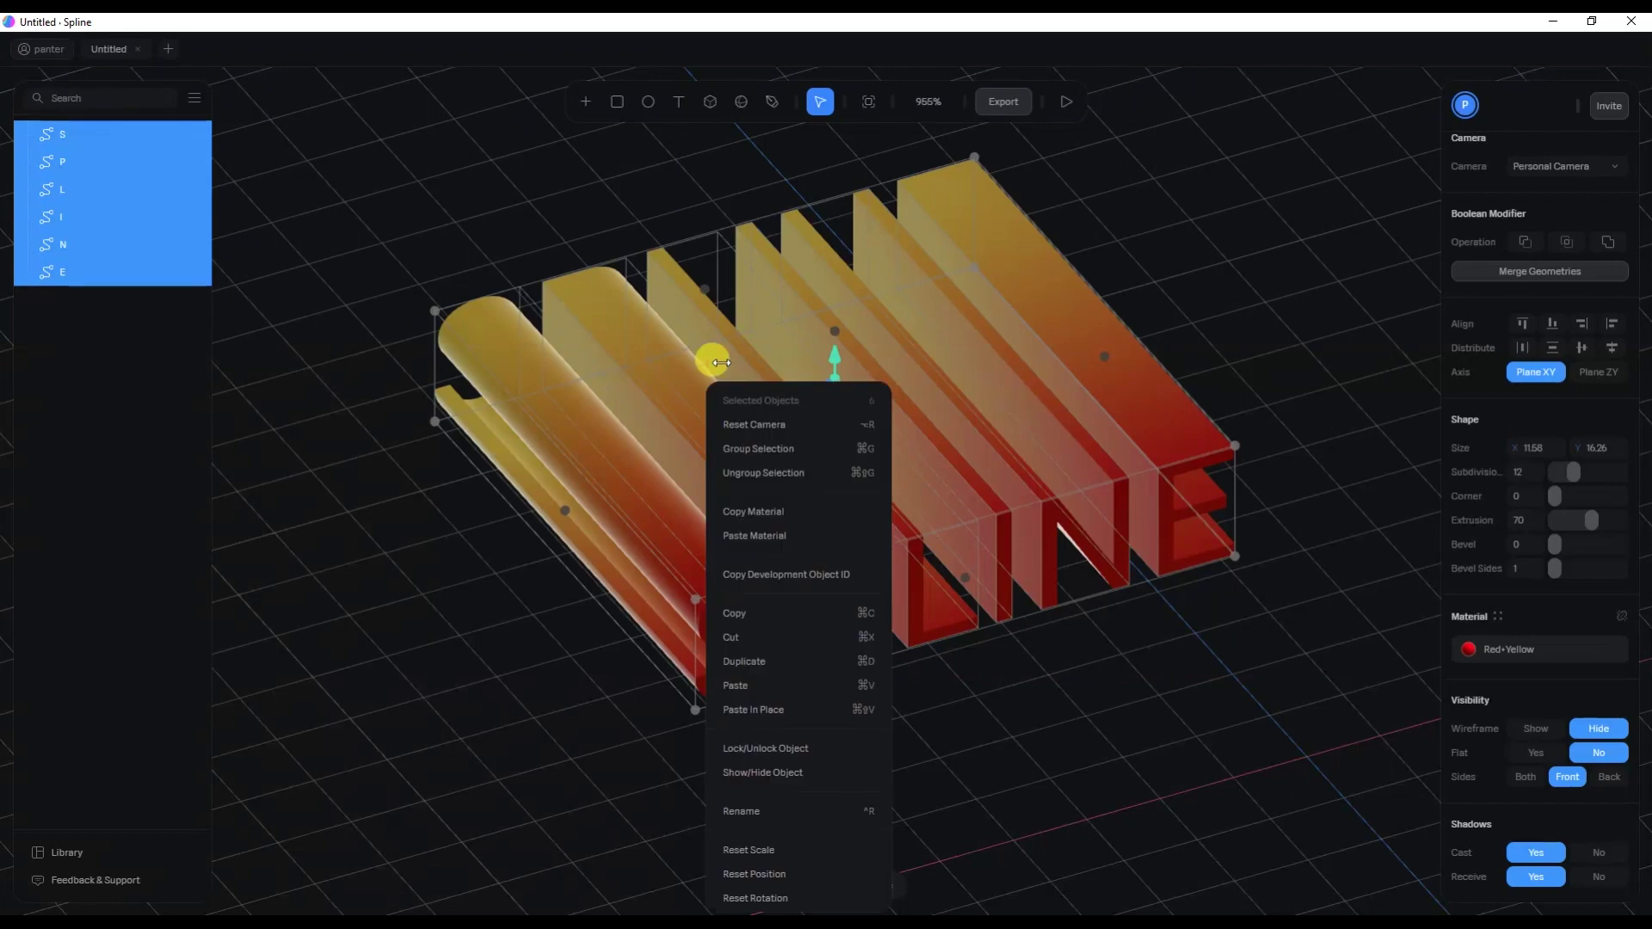
{"action": "left_click", "coordinate": [785, 441]}
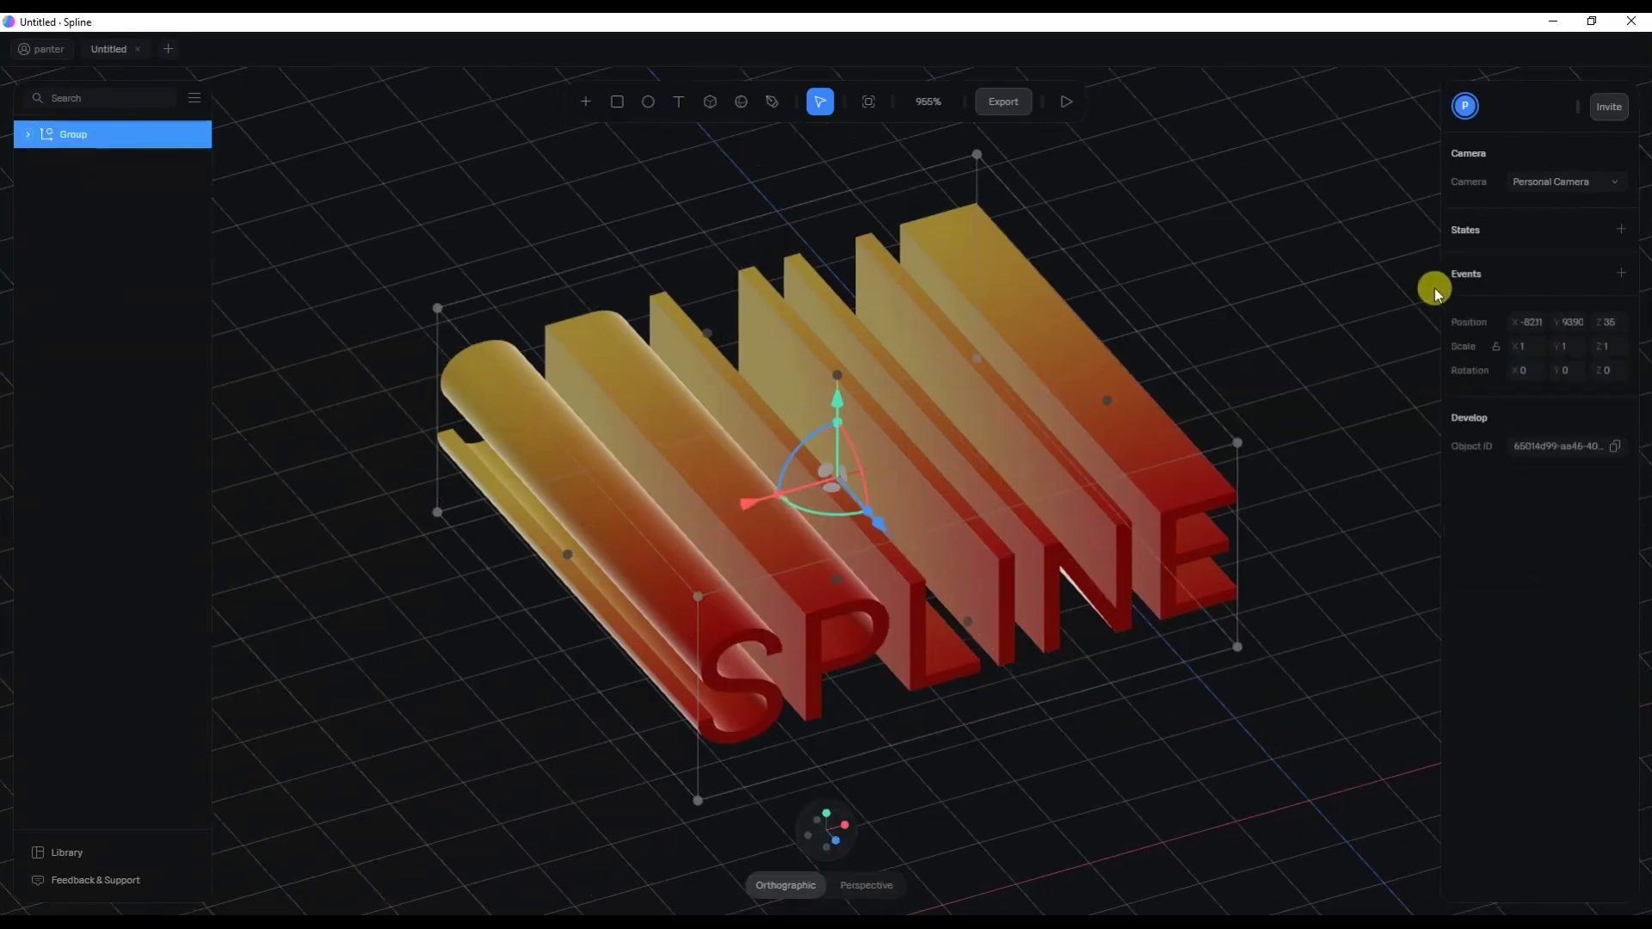
{"action": "left_click", "coordinate": [1622, 230]}
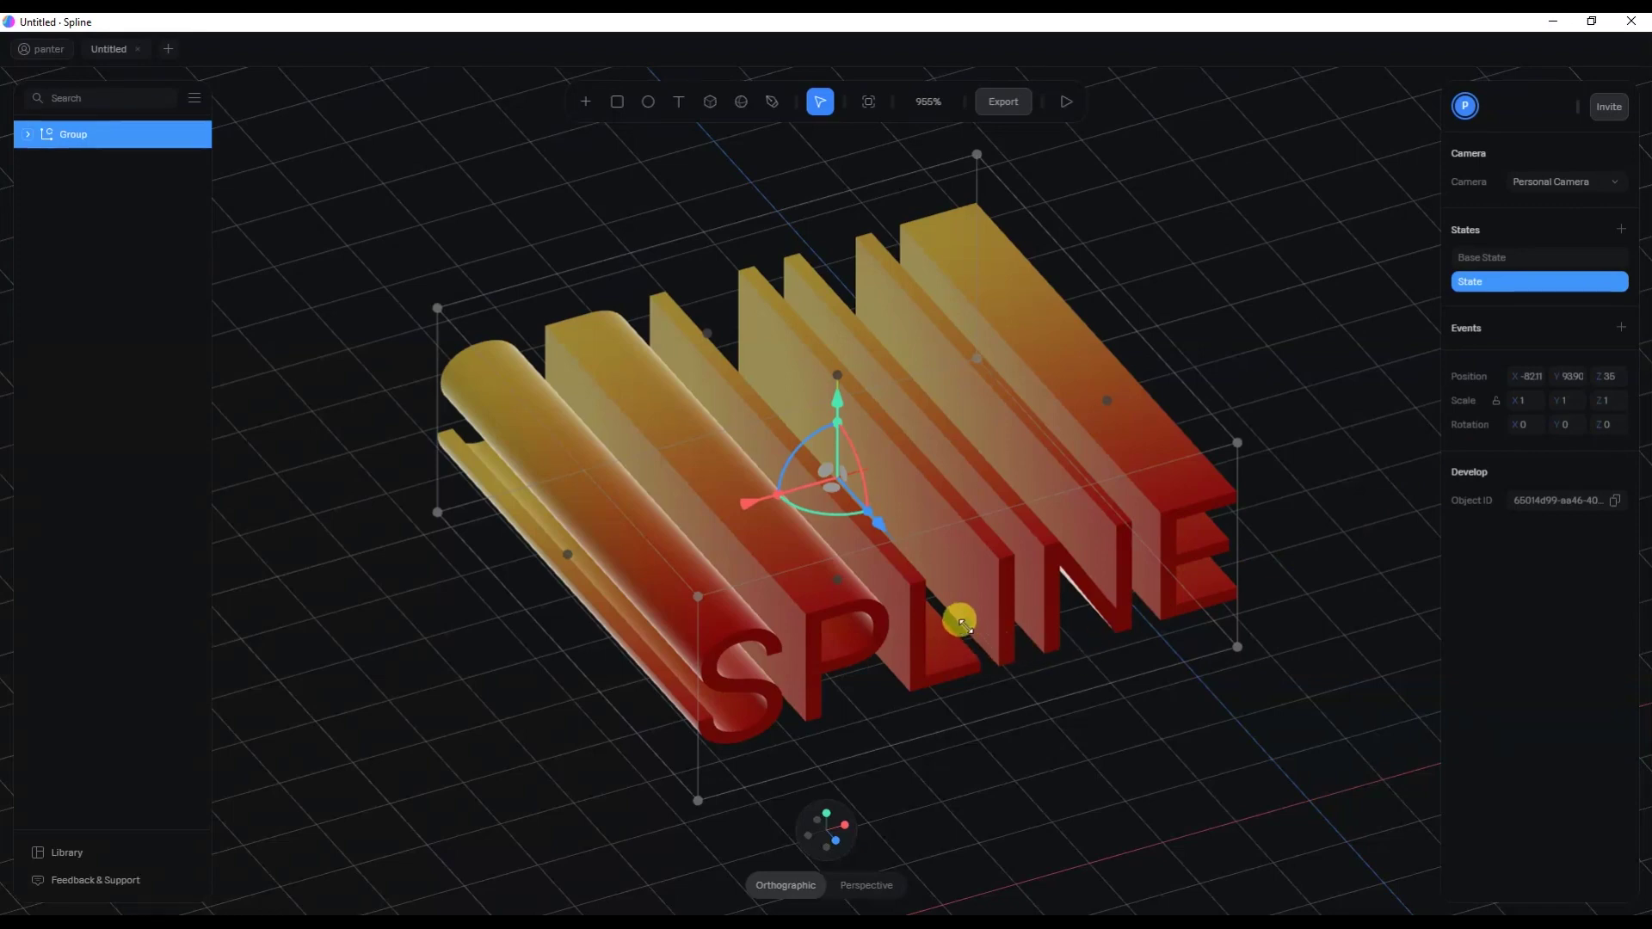
{"action": "left_click_drag", "start_coordinate": [962, 622], "coordinate": [771, 344]}
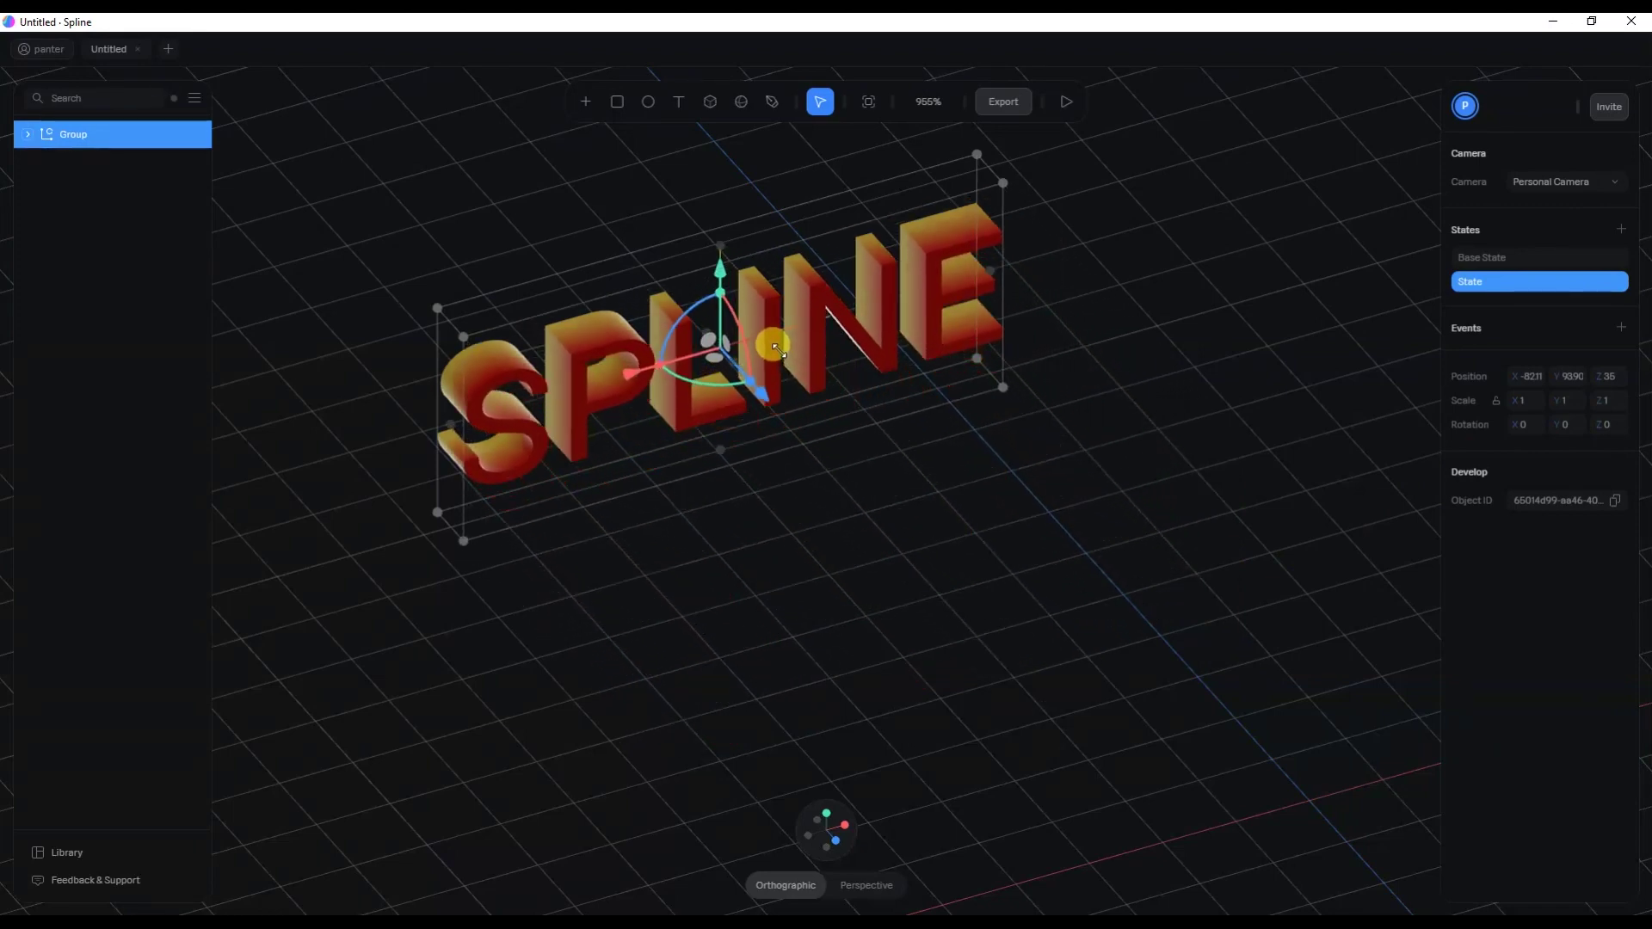
Add a Mouse hover event to the group and set its transition to Spring.
{"action": "left_click", "coordinate": [1623, 329]}
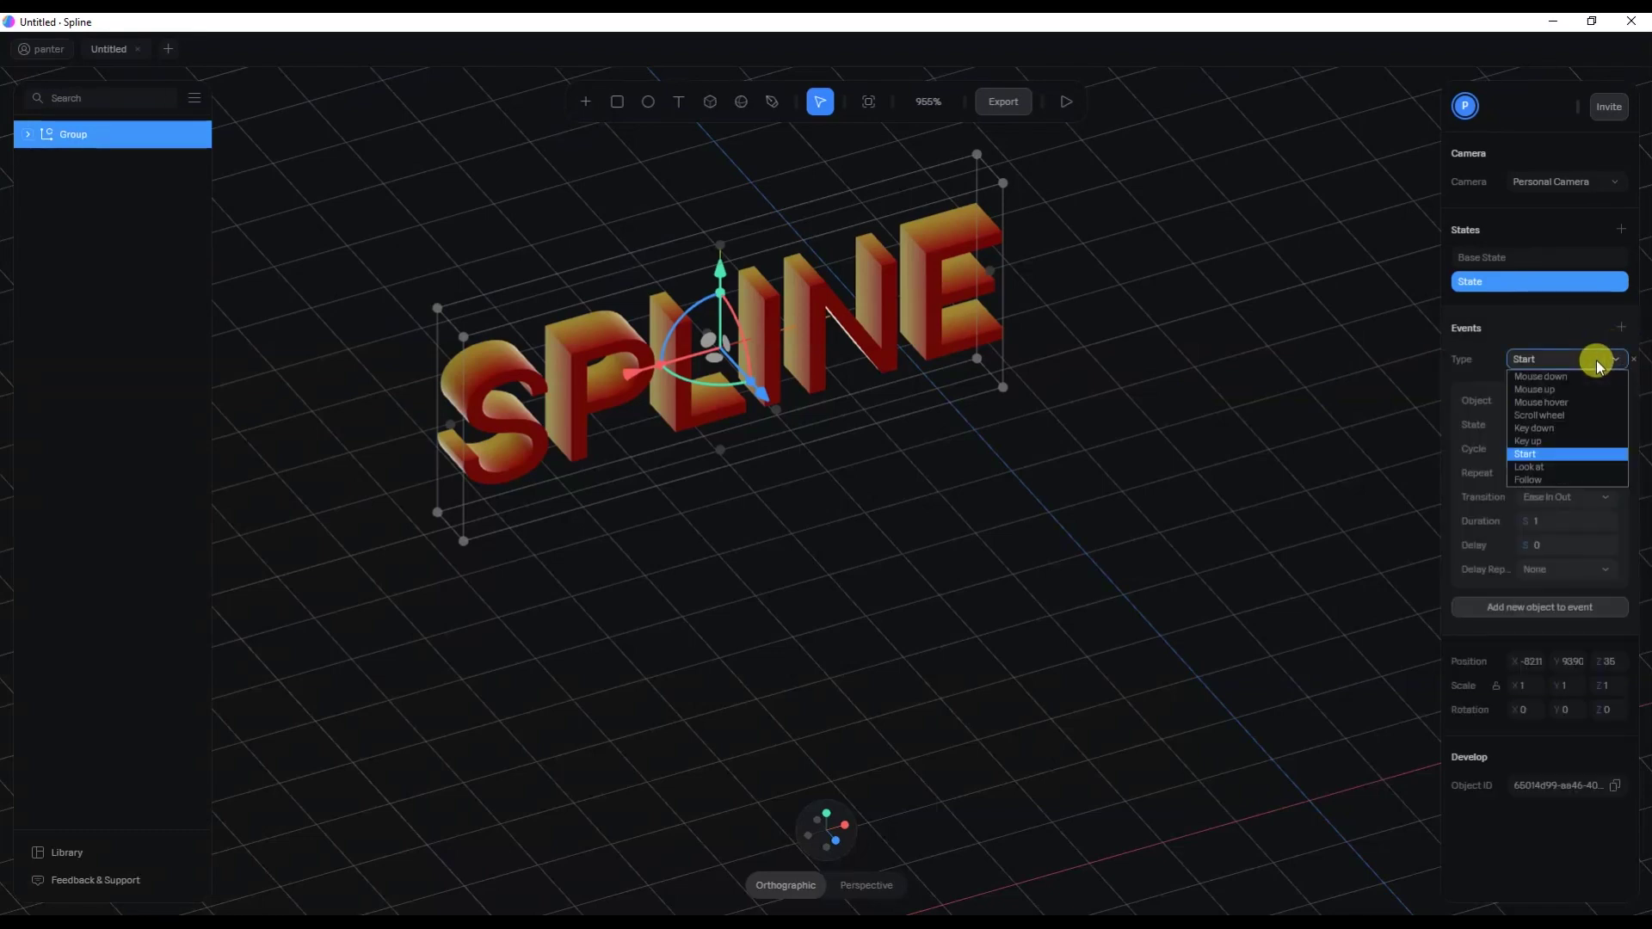
{"action": "left_click", "coordinate": [1575, 401]}
{"action": "left_click", "coordinate": [1545, 499]}
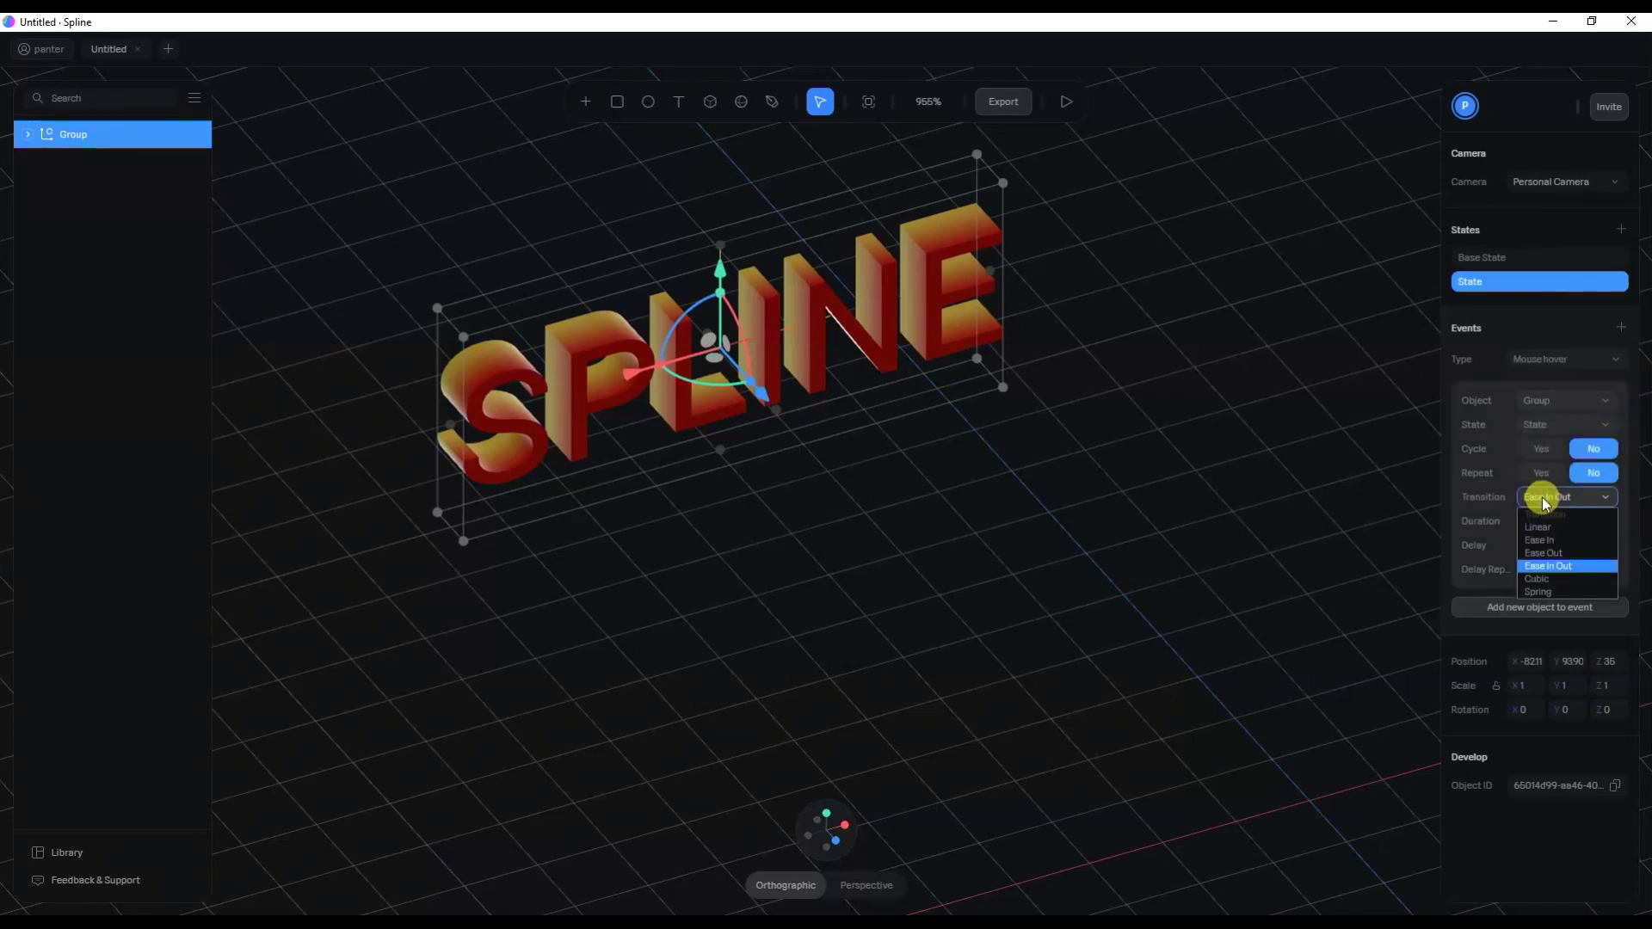
{"action": "left_click", "coordinate": [1561, 592]}
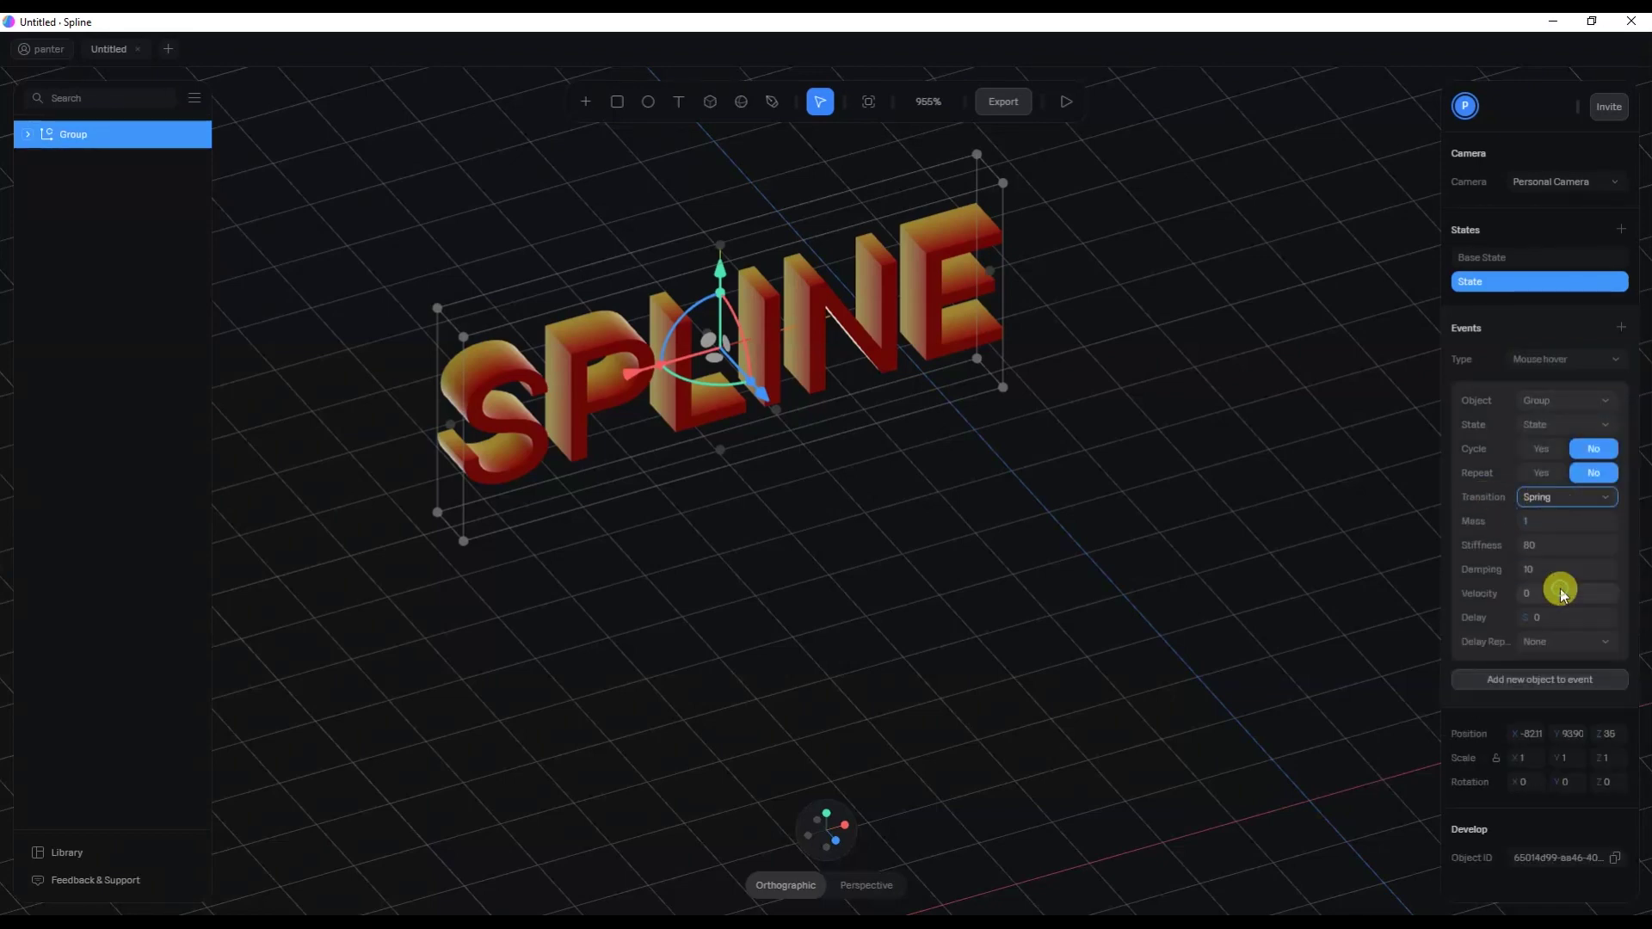
{"action": "left_click", "coordinate": [1069, 103]}
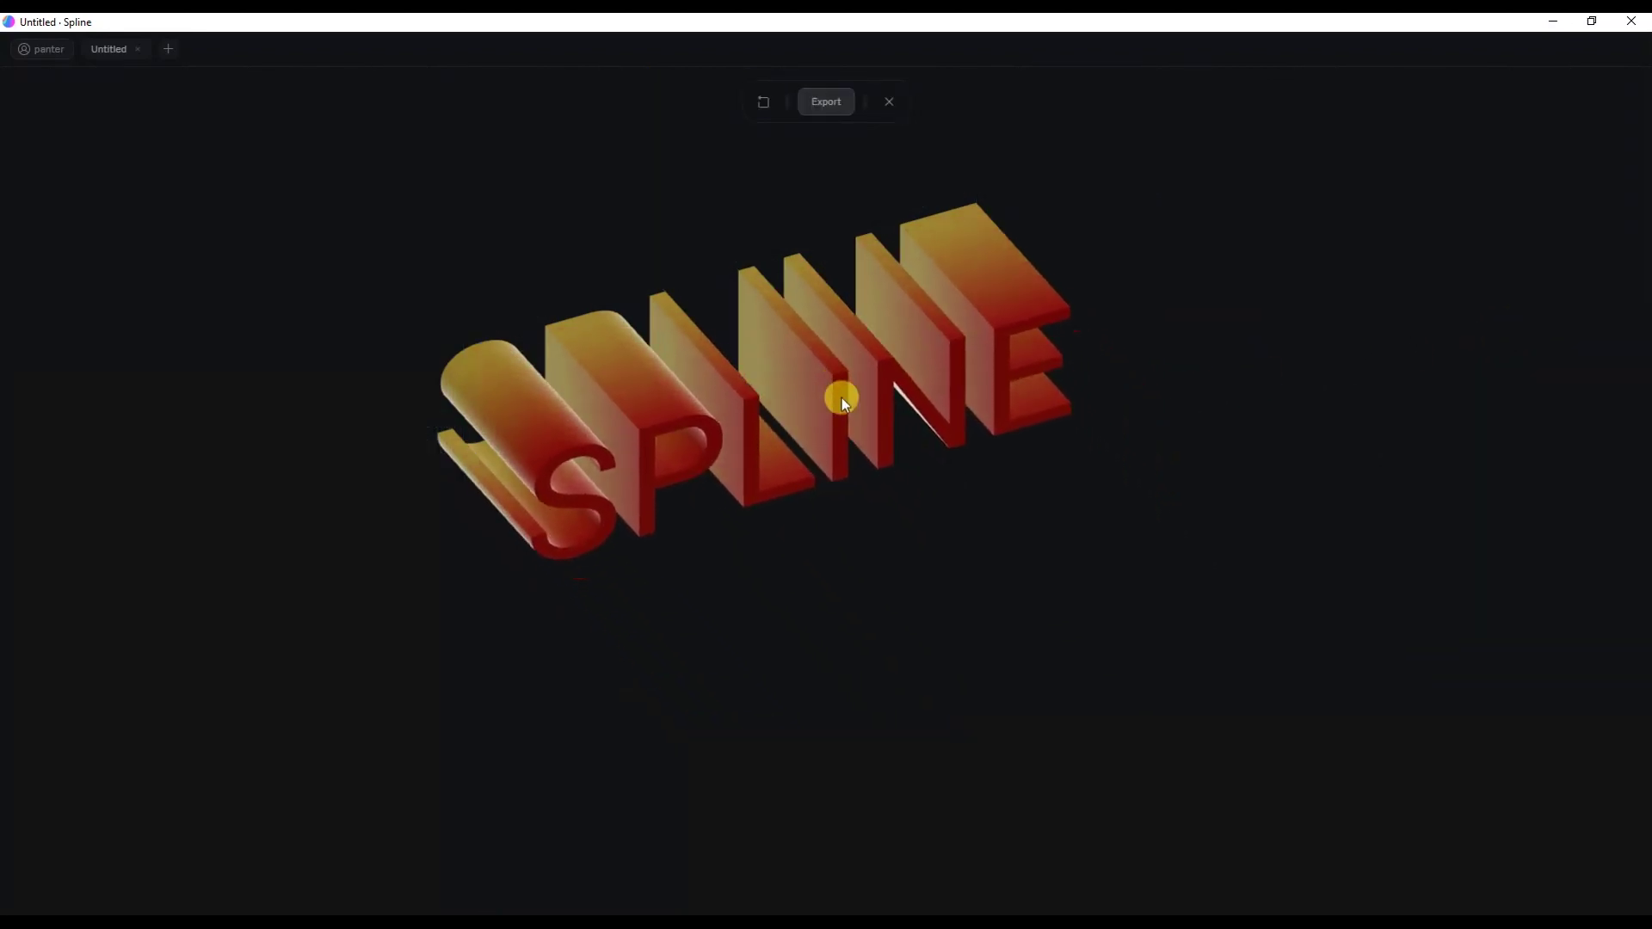
{"action": "mouse_move", "coordinate": [1041, 556]}
{"action": "left_click", "coordinate": [890, 102]}
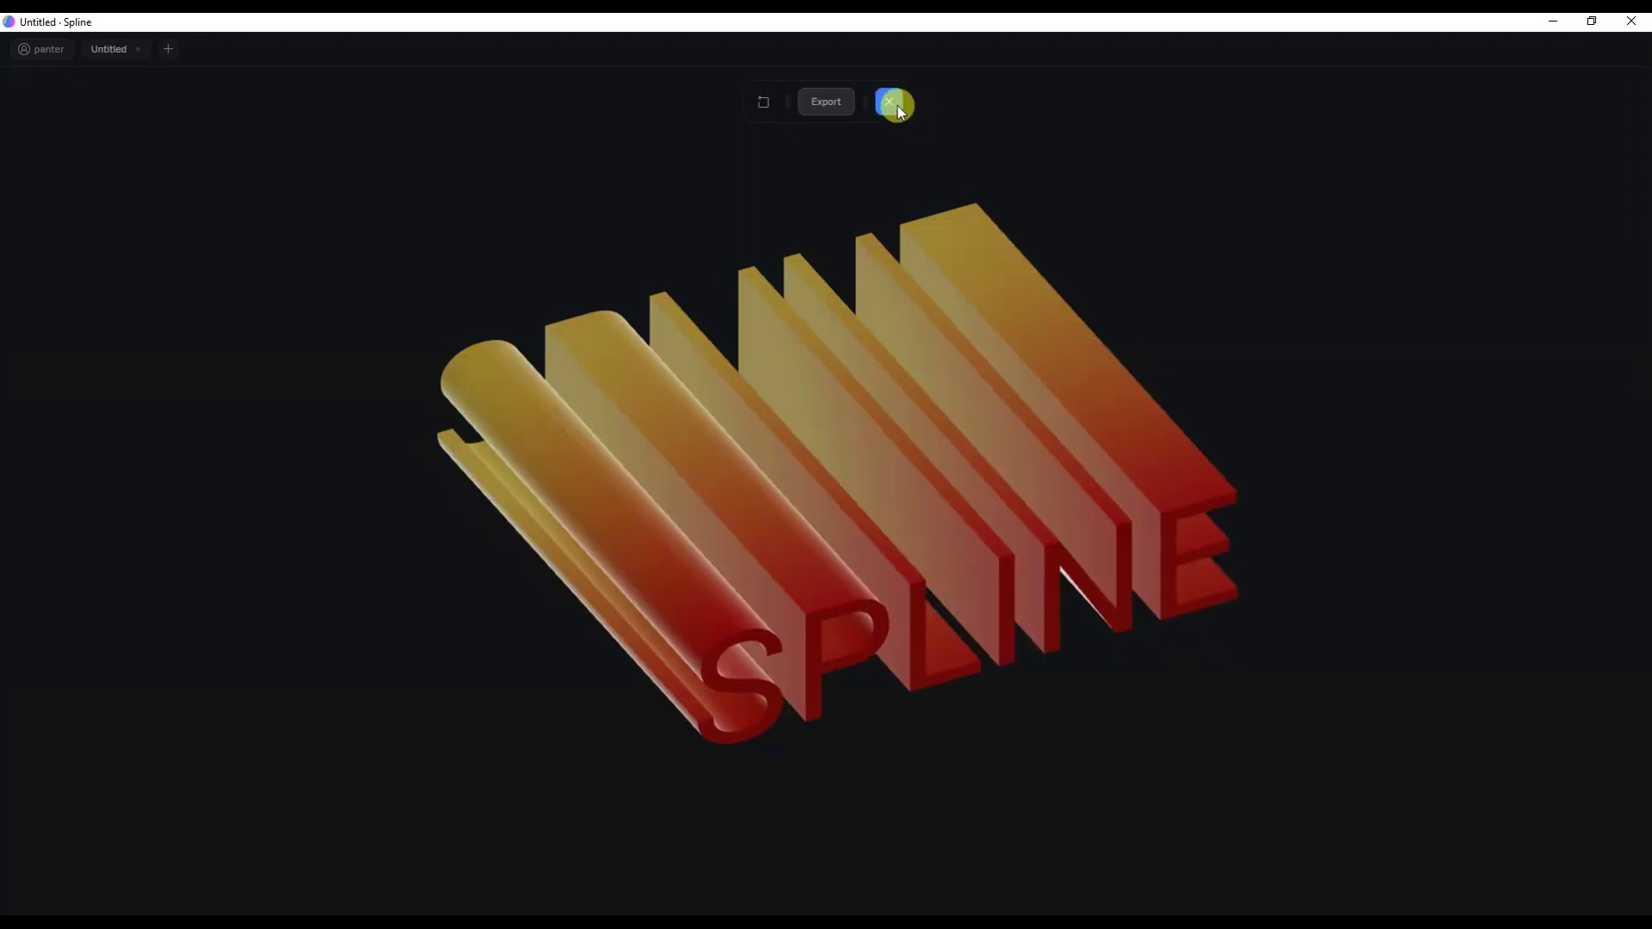
{"action": "left_click", "coordinate": [1001, 463]}
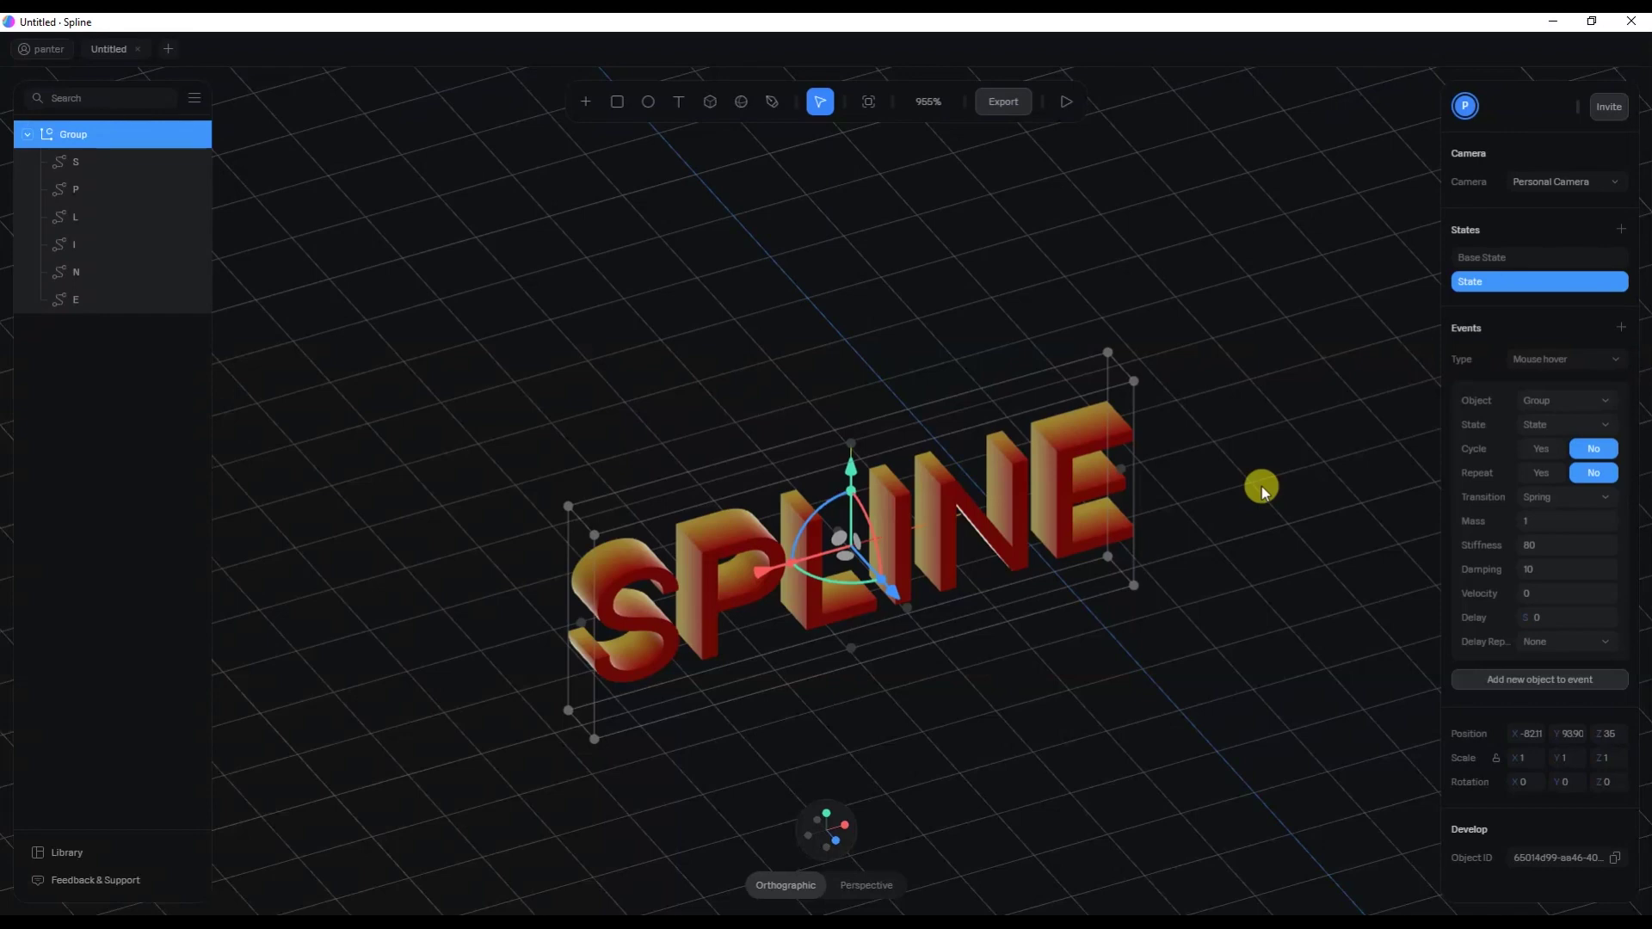
Duplicate the SPLINE group with Ctrl+D and move the copy above the original.
{"action": "key", "text": "ctrl+d"}
{"action": "middle_click_drag", "start_coordinate": [1261, 492], "coordinate": [1135, 398]}
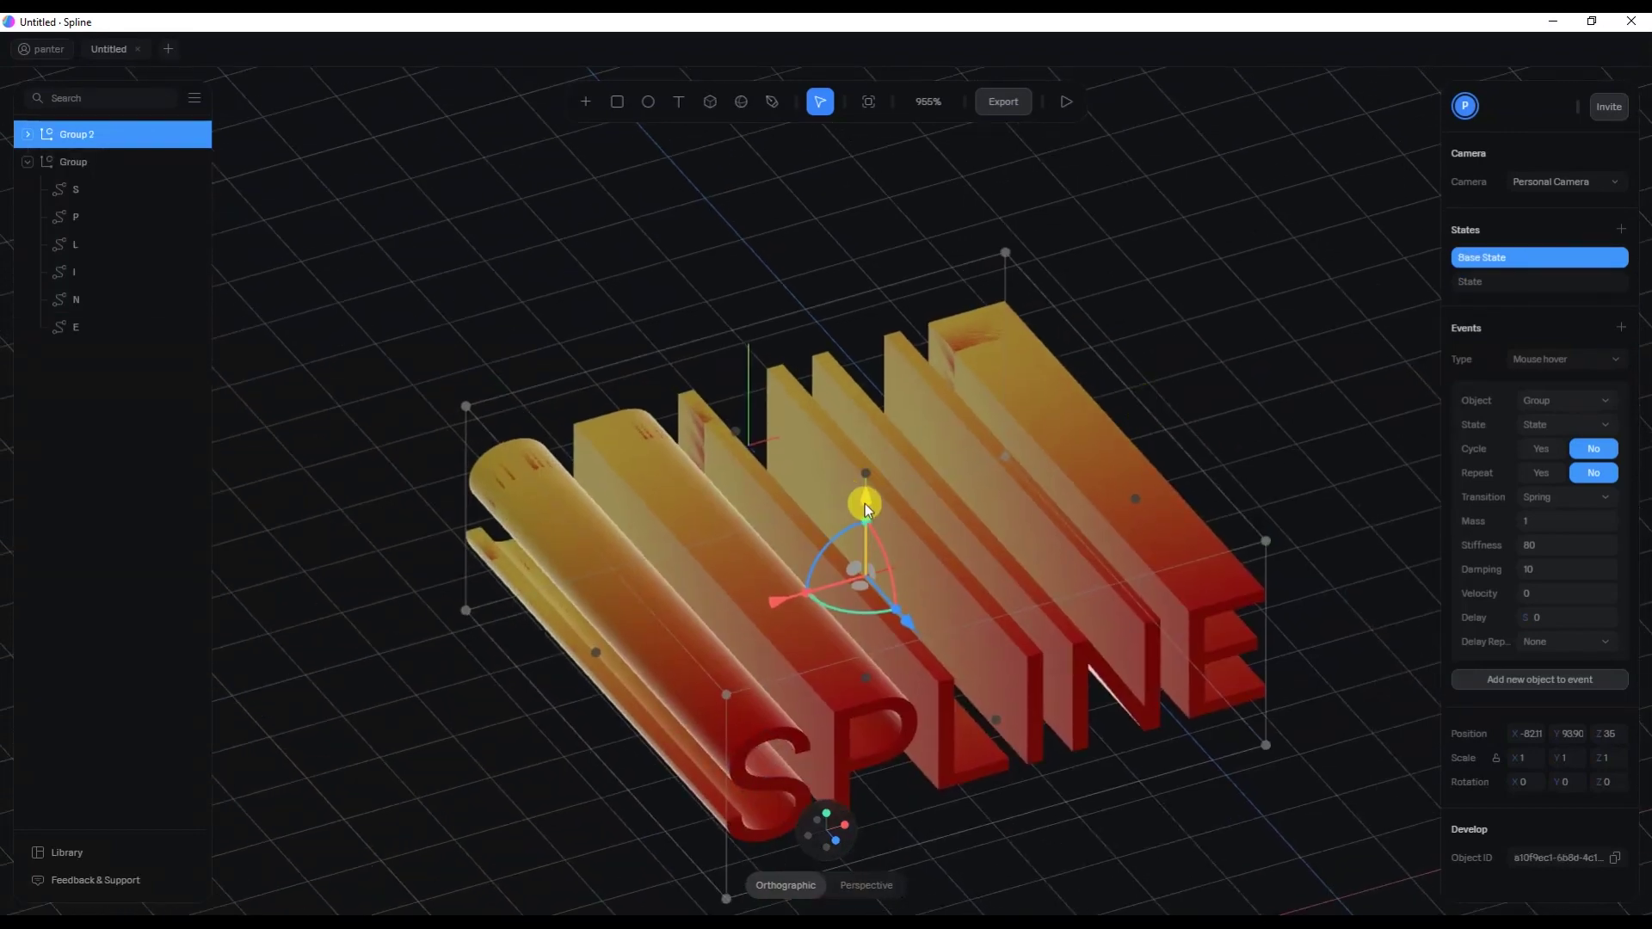
{"action": "left_click_drag", "start_coordinate": [865, 503], "coordinate": [874, 359]}
{"action": "right_click_drag", "start_coordinate": [874, 360], "coordinate": [1099, 361]}
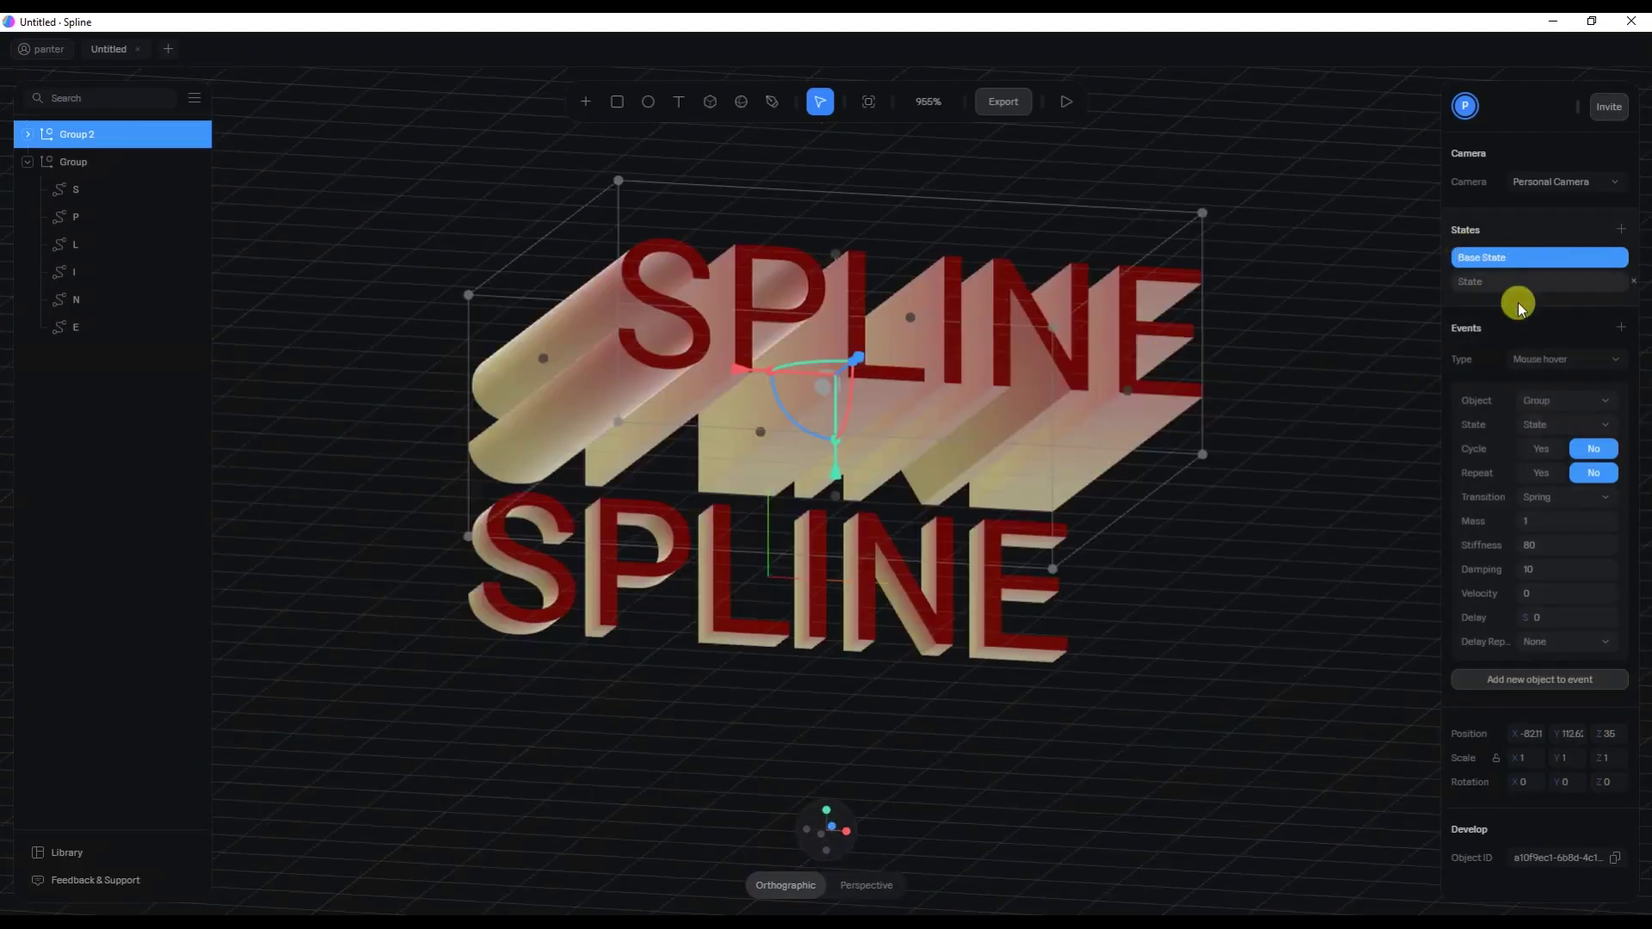
Point the hover event at Group 2's State and start the play preview.
{"action": "left_click", "coordinate": [1547, 401]}
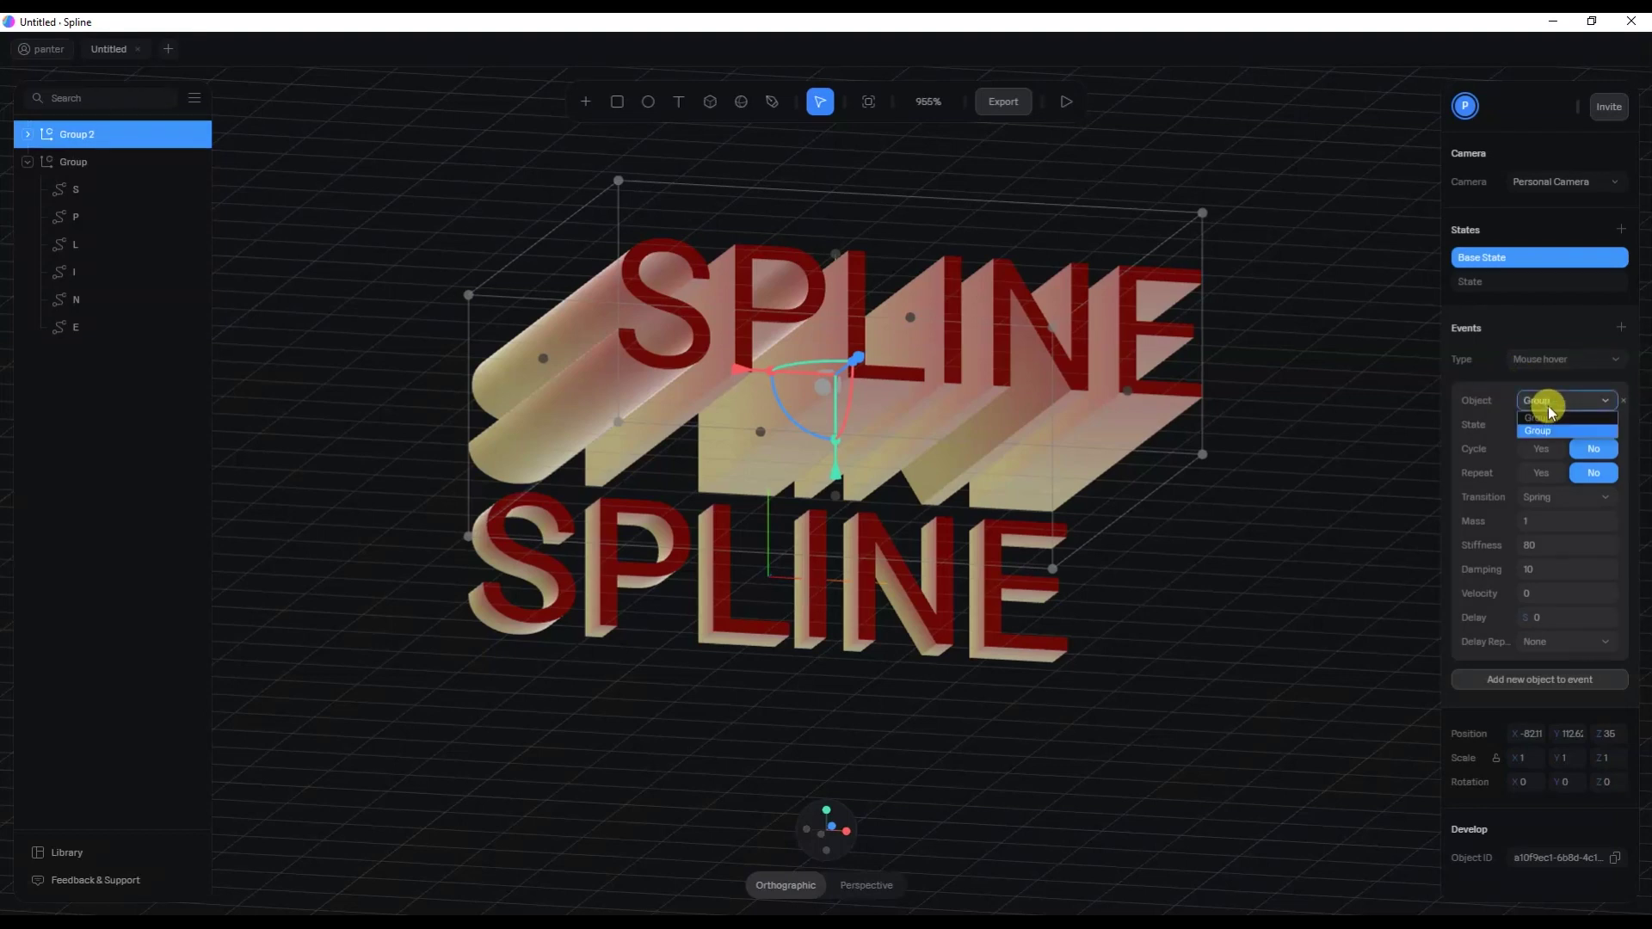
{"action": "left_click", "coordinate": [1563, 417]}
{"action": "left_click", "coordinate": [1557, 424]}
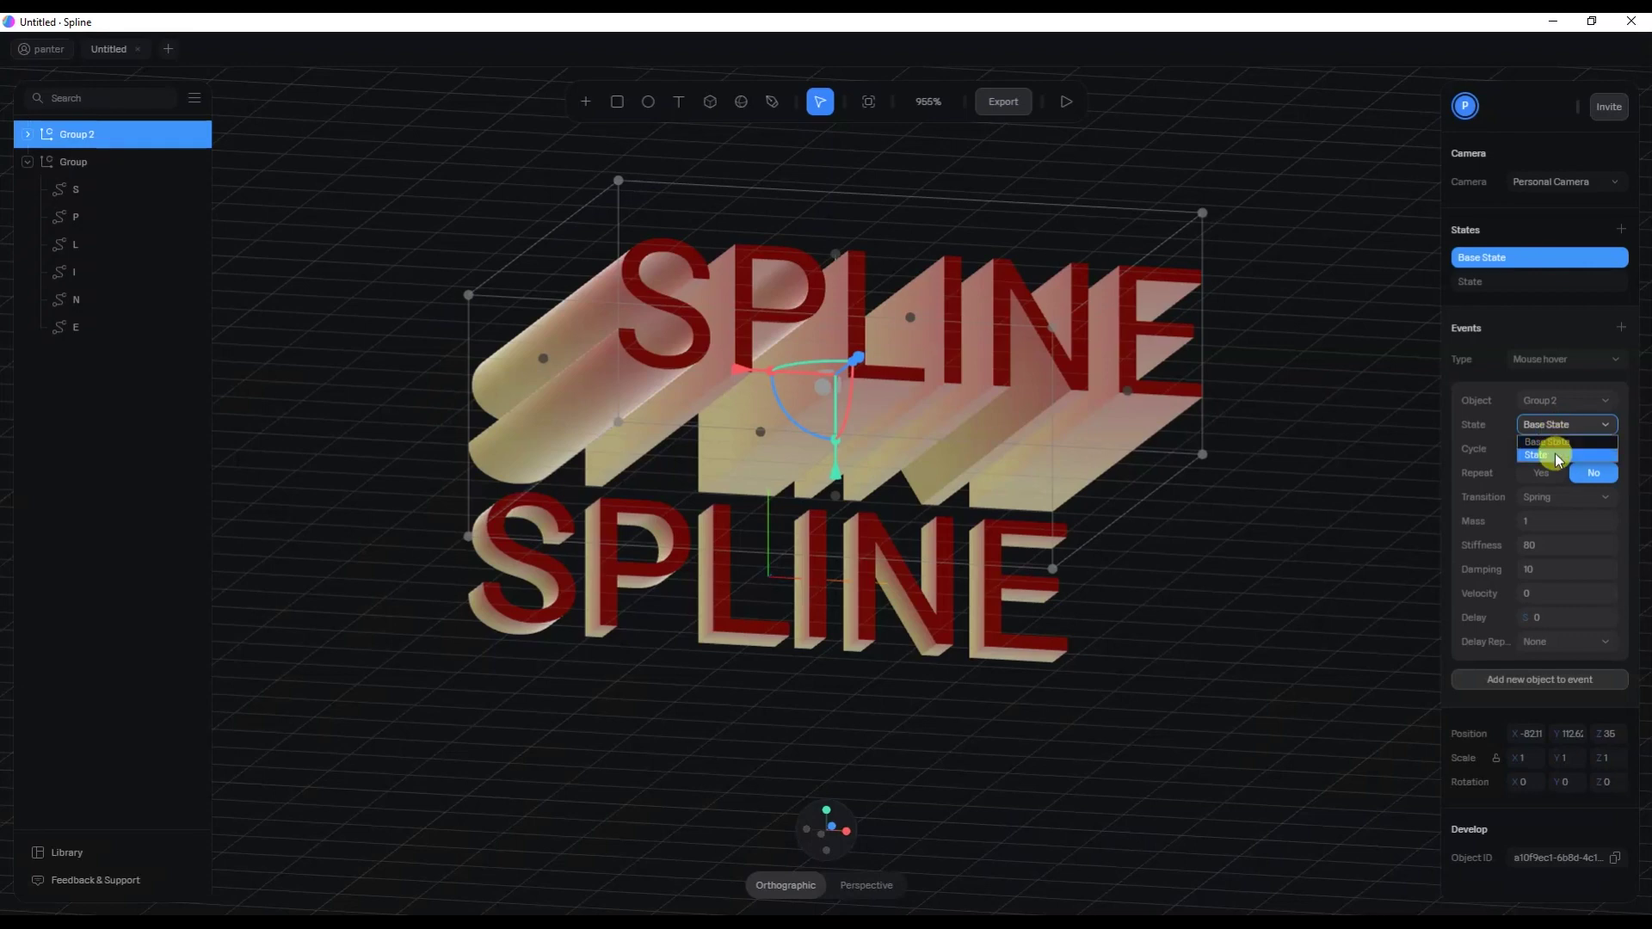
{"action": "left_click", "coordinate": [1556, 453]}
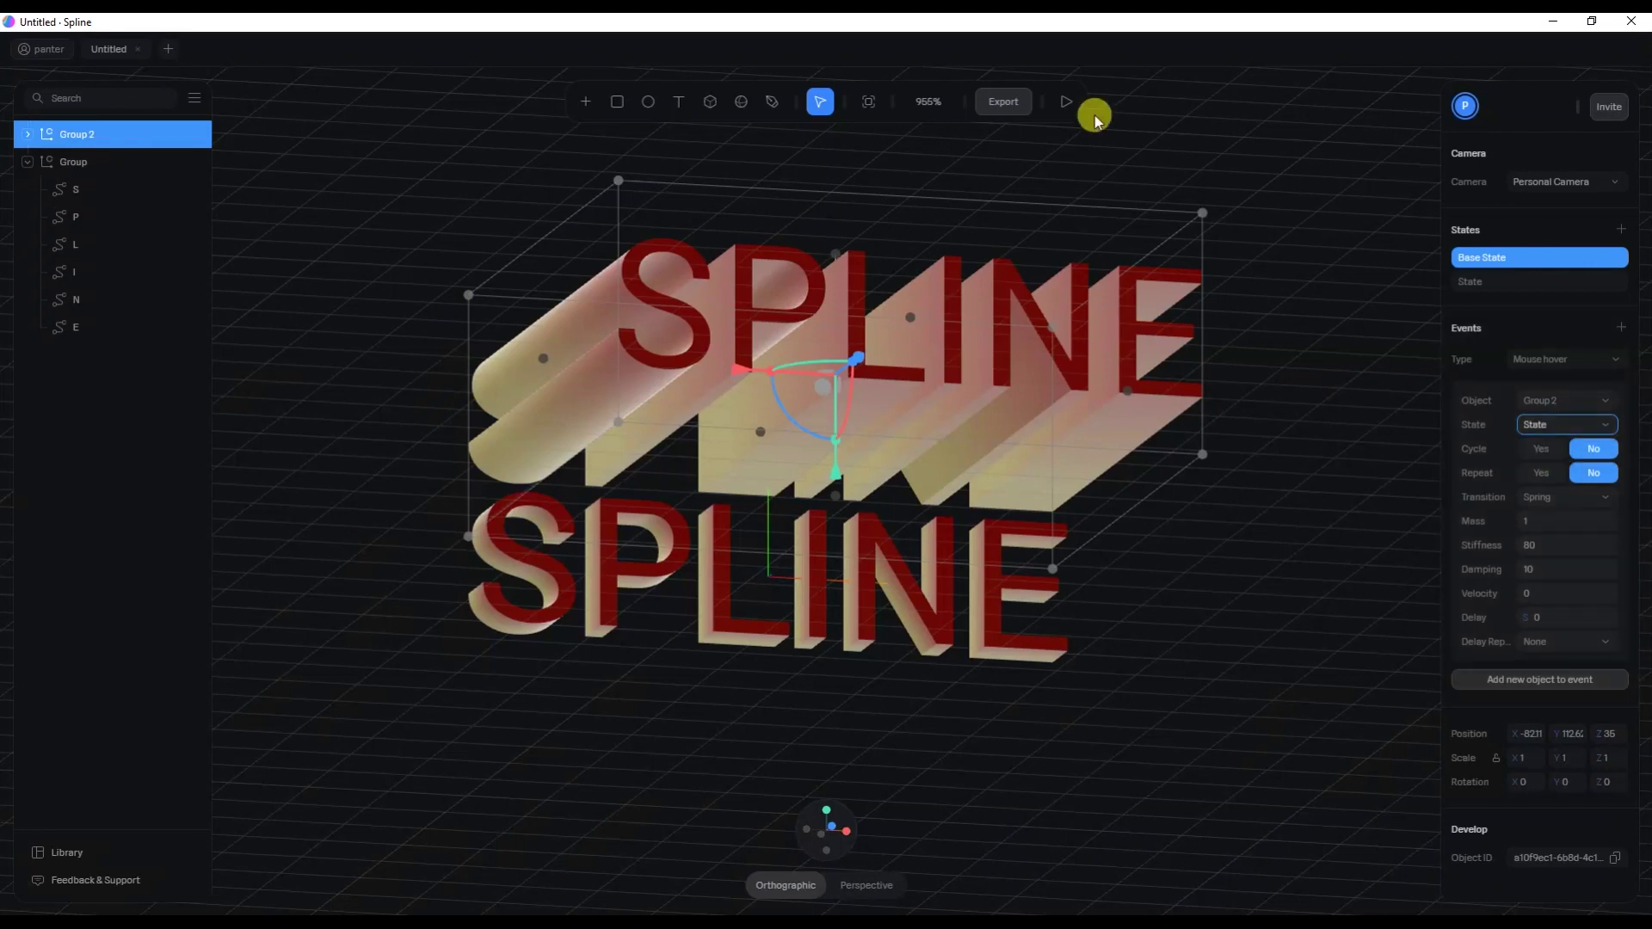
{"action": "left_click", "coordinate": [1072, 105]}
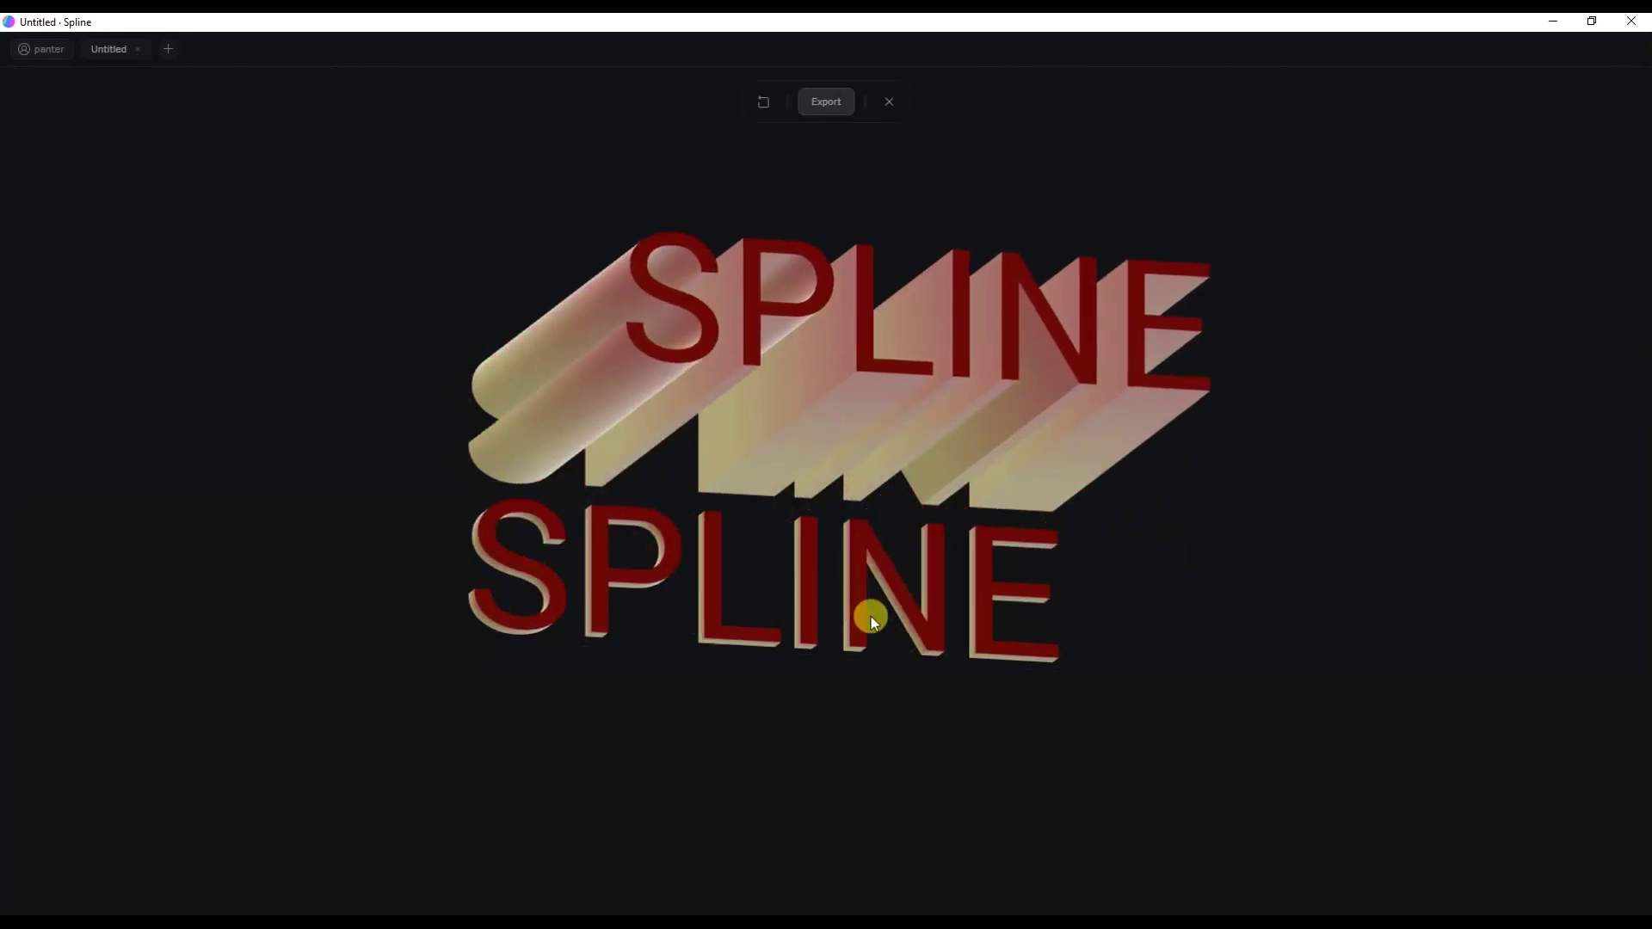